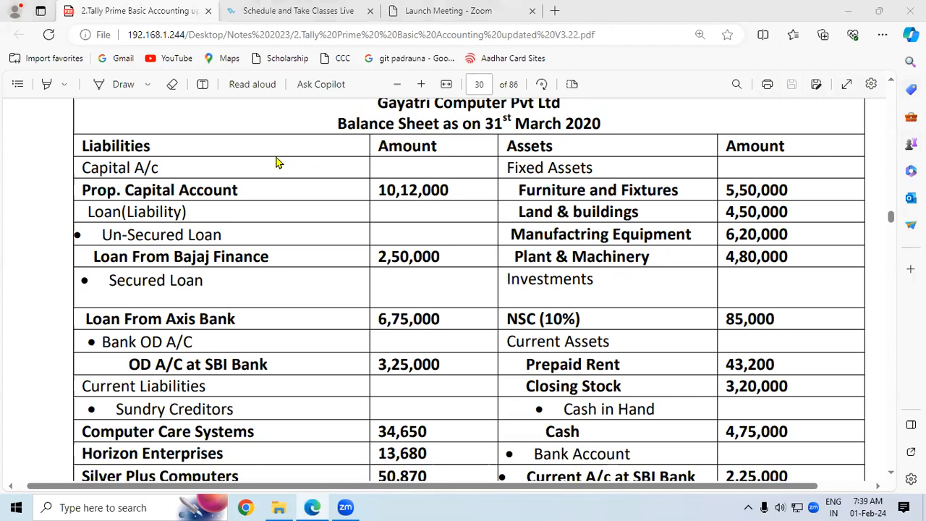
# Tick the 10,12,000, 6,75,000, 34,650, 13,680, 50,870 and 4,50,000 amounts on the PDF balance sheet.
pyautogui.click(248, 142)
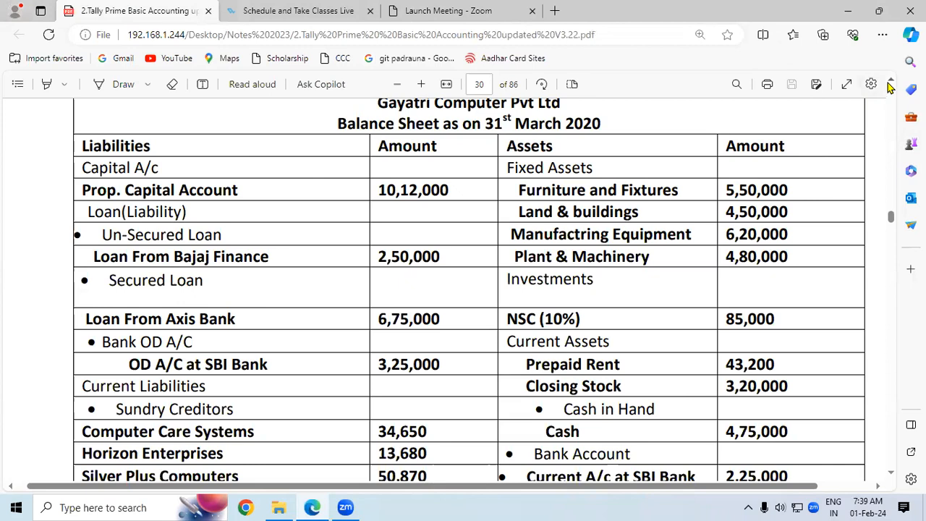
pyautogui.scroll(1, 890, 88)
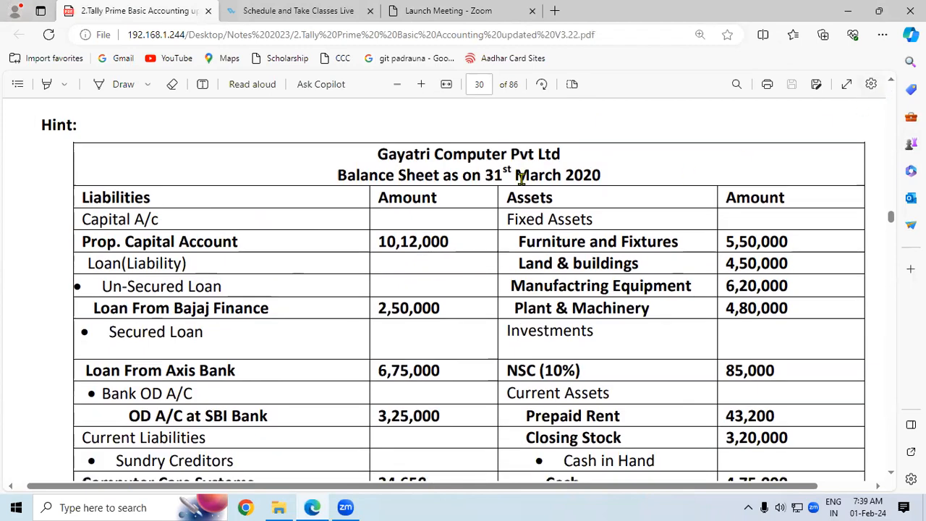
pyautogui.click(117, 84)
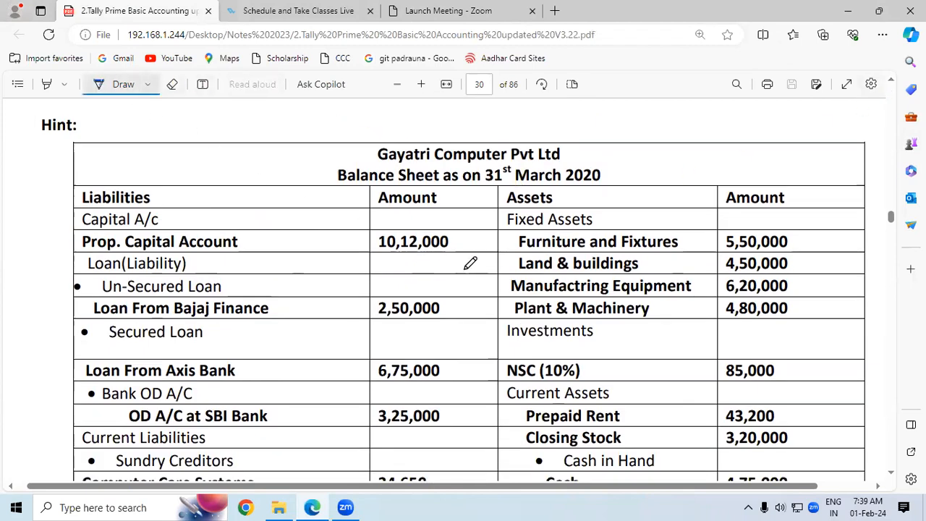
pyautogui.moveTo(453, 240)
pyautogui.mouseDown()
pyautogui.moveTo(460, 247)
pyautogui.moveTo(476, 228)
pyautogui.mouseUp()
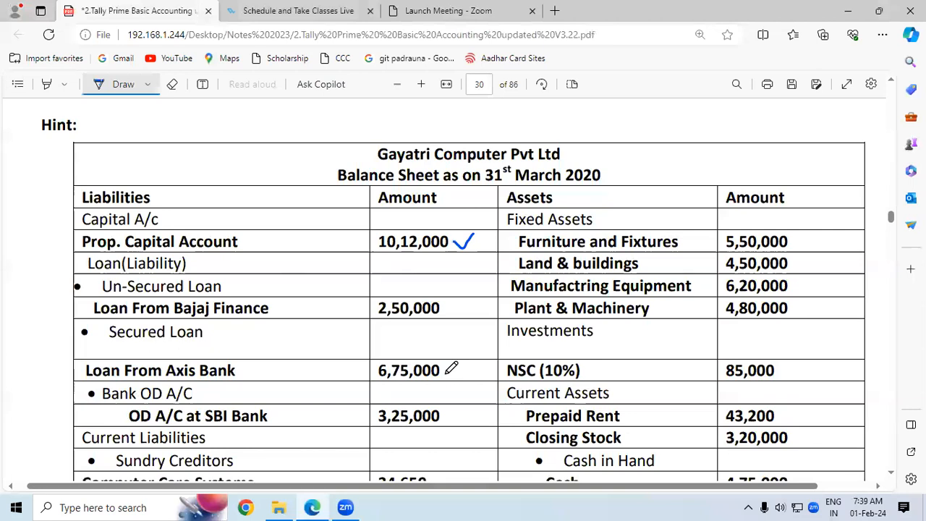
pyautogui.moveTo(446, 369); pyautogui.dragTo(476, 354)
pyautogui.scroll(-3, 894, 476)
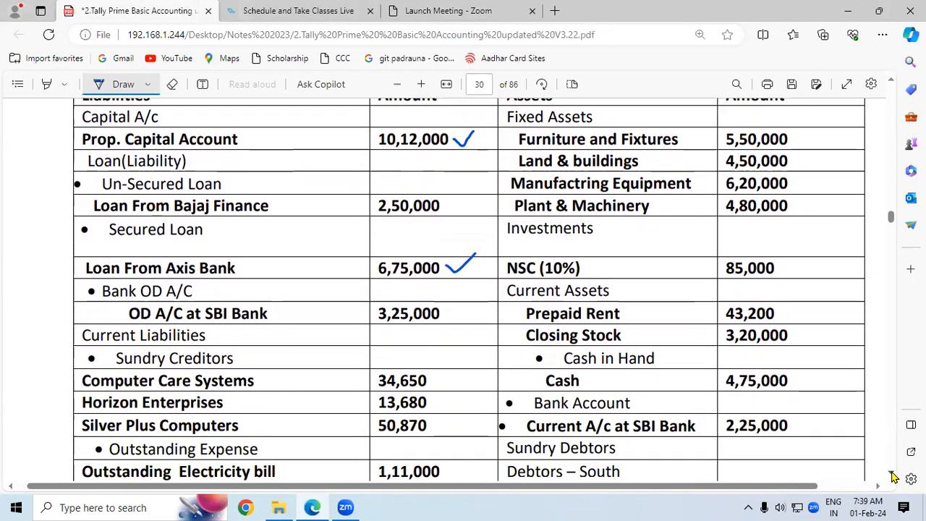
pyautogui.moveTo(434, 329); pyautogui.dragTo(461, 319)
pyautogui.moveTo(435, 348)
pyautogui.mouseDown()
pyautogui.moveTo(447, 351)
pyautogui.moveTo(456, 339)
pyautogui.mouseUp()
pyautogui.moveTo(433, 369)
pyautogui.mouseDown()
pyautogui.moveTo(442, 375)
pyautogui.moveTo(457, 358)
pyautogui.mouseUp()
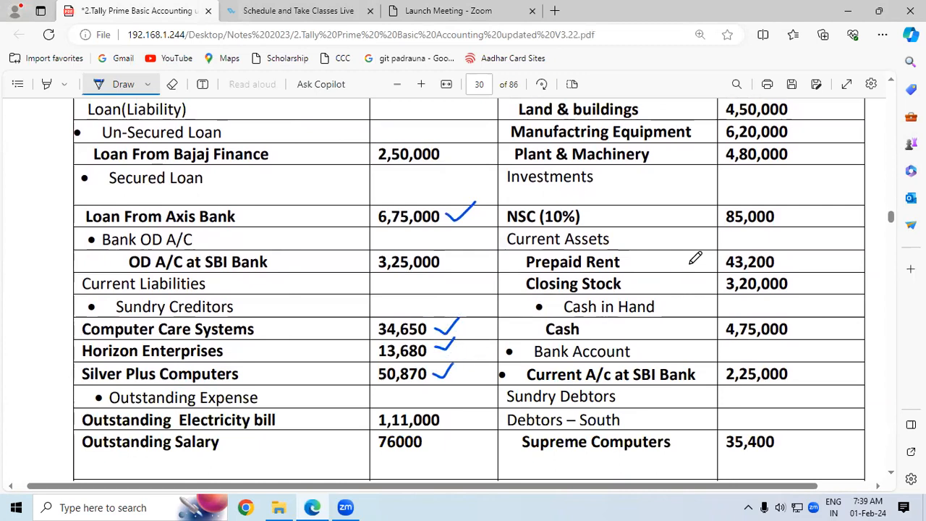
pyautogui.click(892, 86)
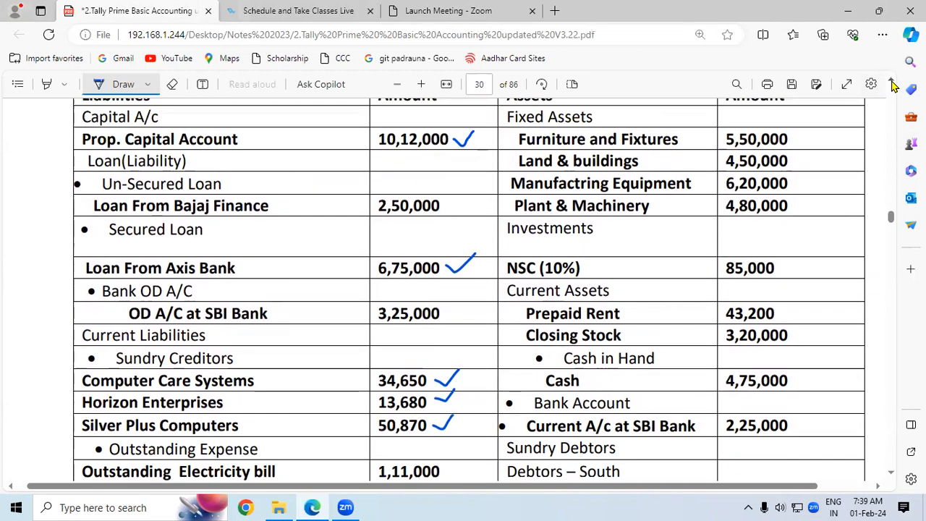
pyautogui.moveTo(793, 163)
pyautogui.mouseDown()
pyautogui.moveTo(802, 168)
pyautogui.moveTo(817, 151)
pyautogui.mouseUp()
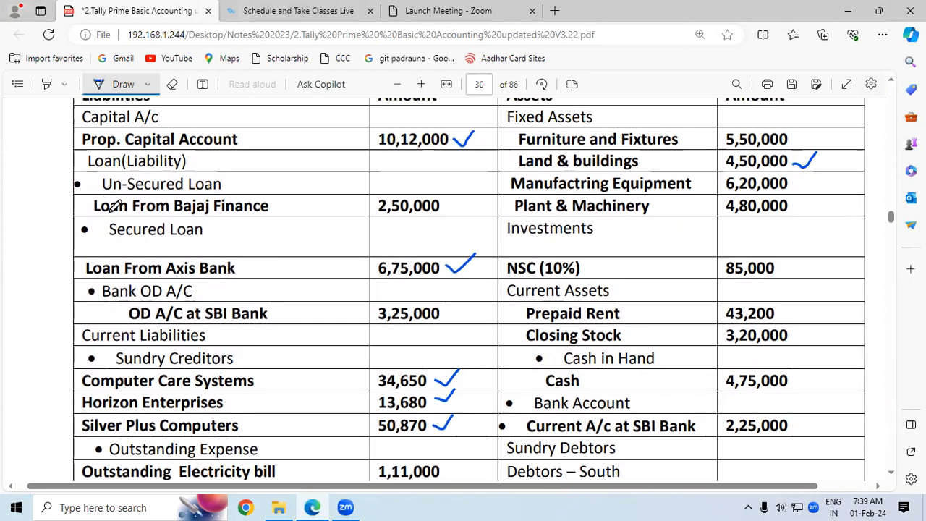
# Erase all the ink ticks from the PDF amounts.
pyautogui.click(172, 84)
pyautogui.click(467, 127)
pyautogui.click(459, 260)
pyautogui.moveTo(437, 385); pyautogui.dragTo(438, 434)
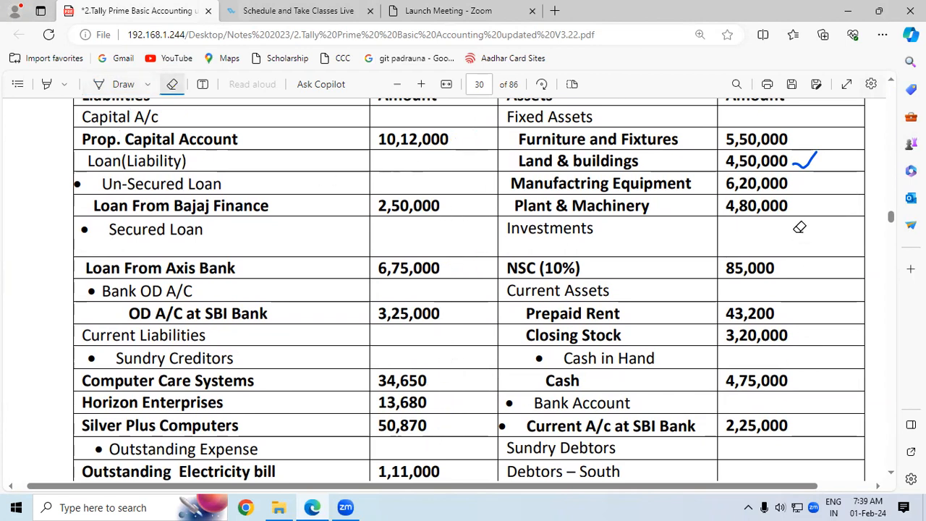
pyautogui.moveTo(798, 141); pyautogui.dragTo(810, 206)
# Close the Notes 2023 folder and launch TallyPrime from the desktop.
pyautogui.click(284, 505)
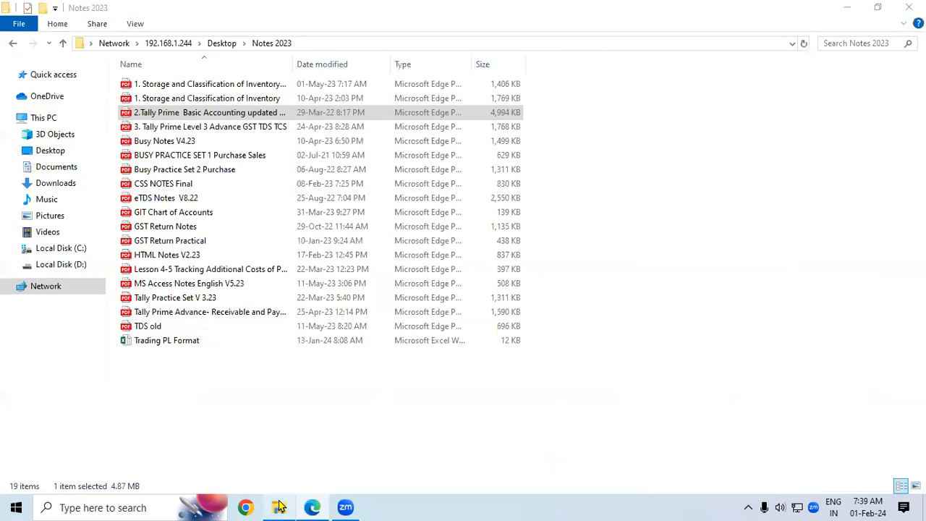
pyautogui.click(909, 7)
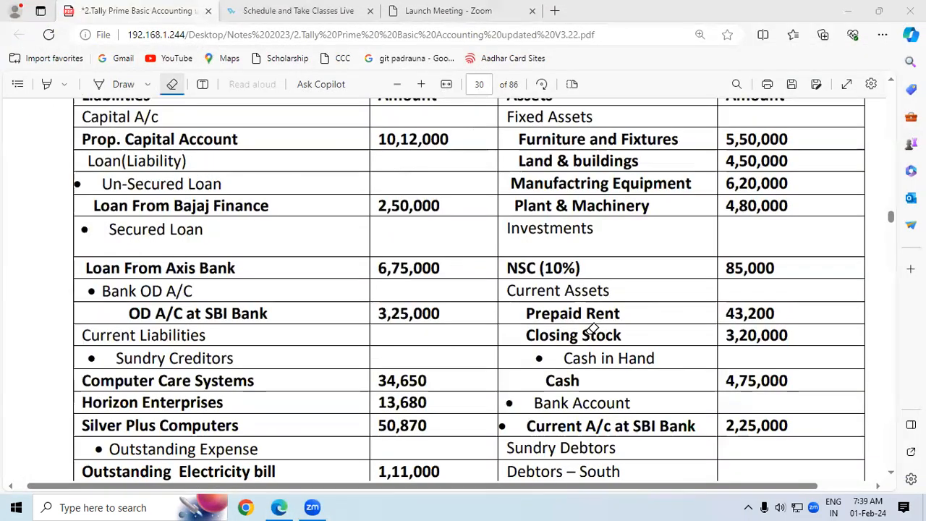
pyautogui.press('super+d')
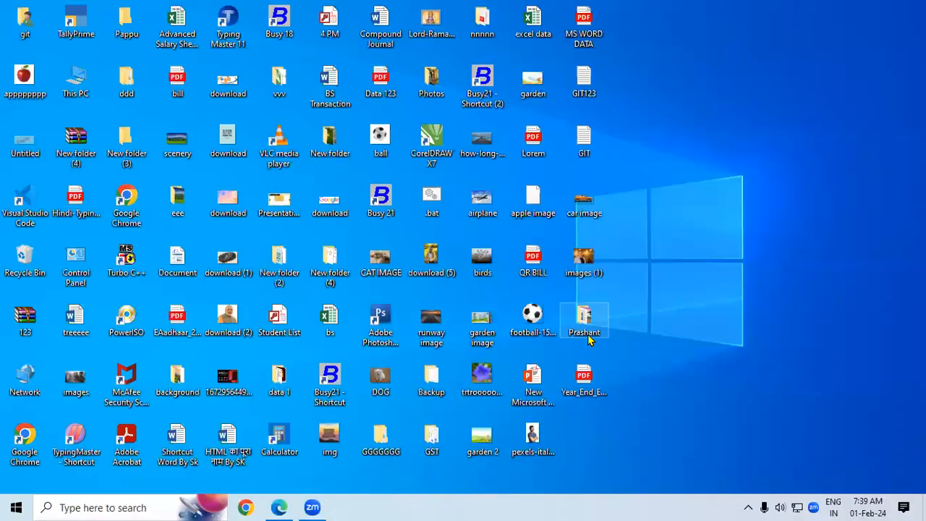
pyautogui.doubleClick(77, 20)
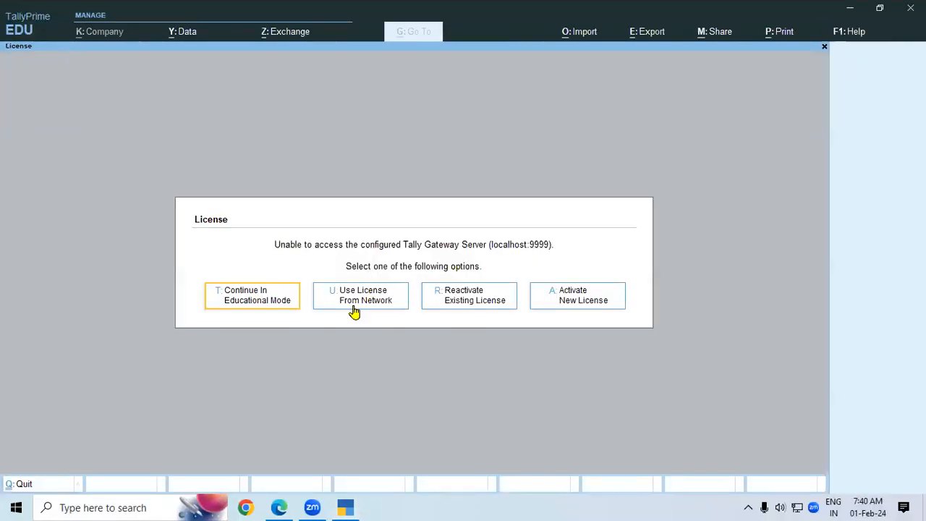
# Continue in educational mode, load Gayatri Computer Ltd 7.1 and delete that company.
pyautogui.click(253, 296)
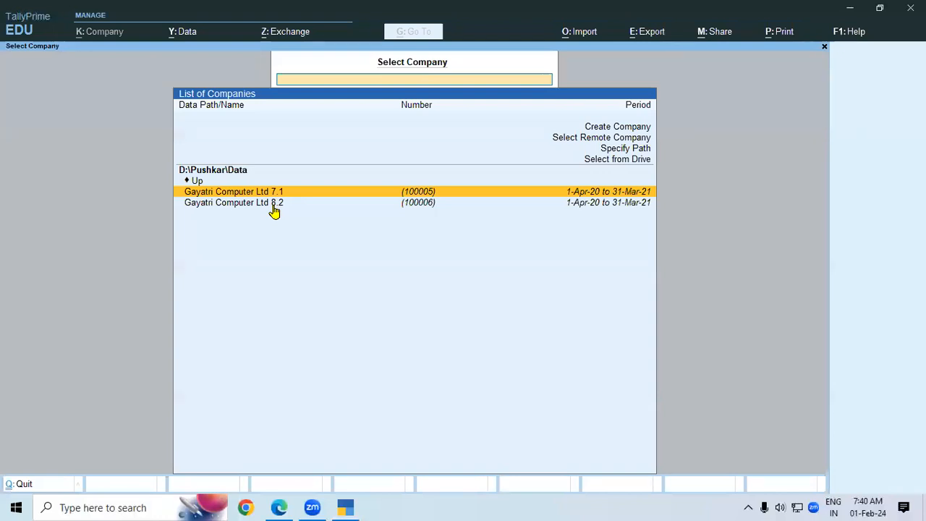
pyautogui.press('Return')
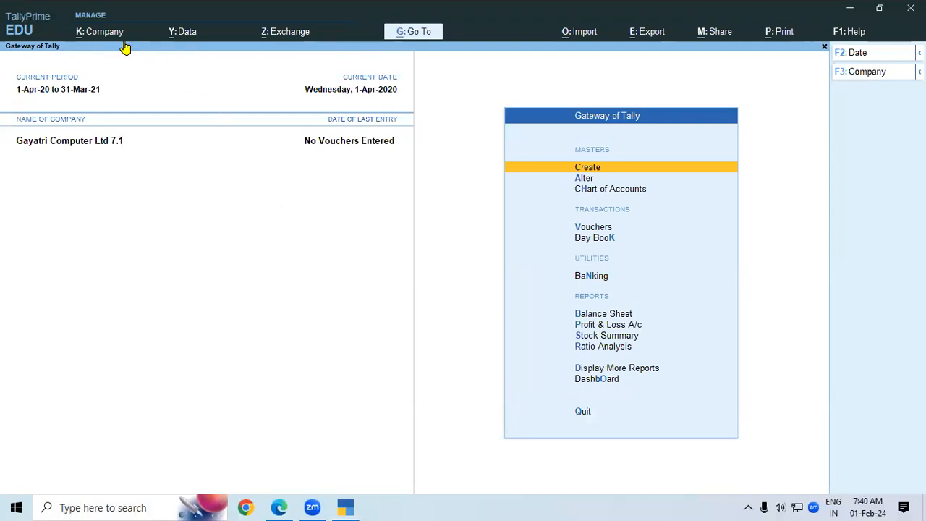
pyautogui.click(96, 31)
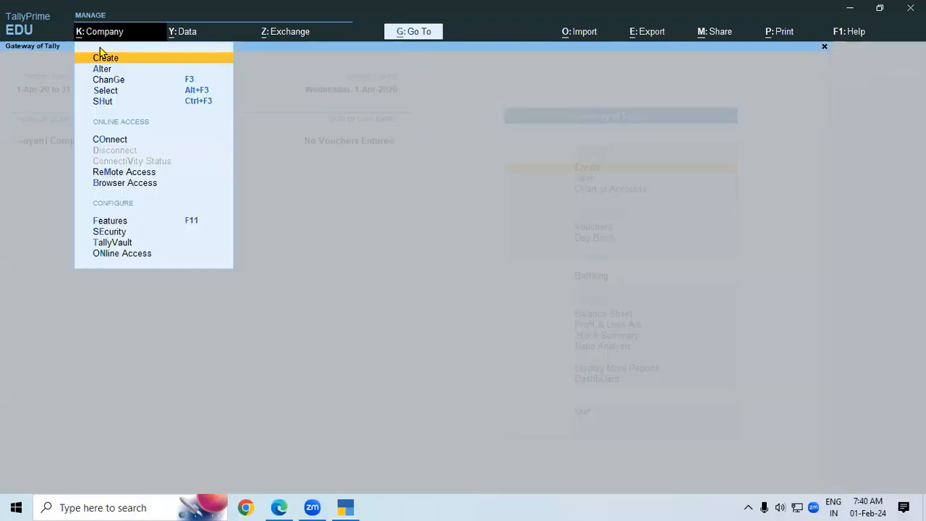
pyautogui.click(132, 69)
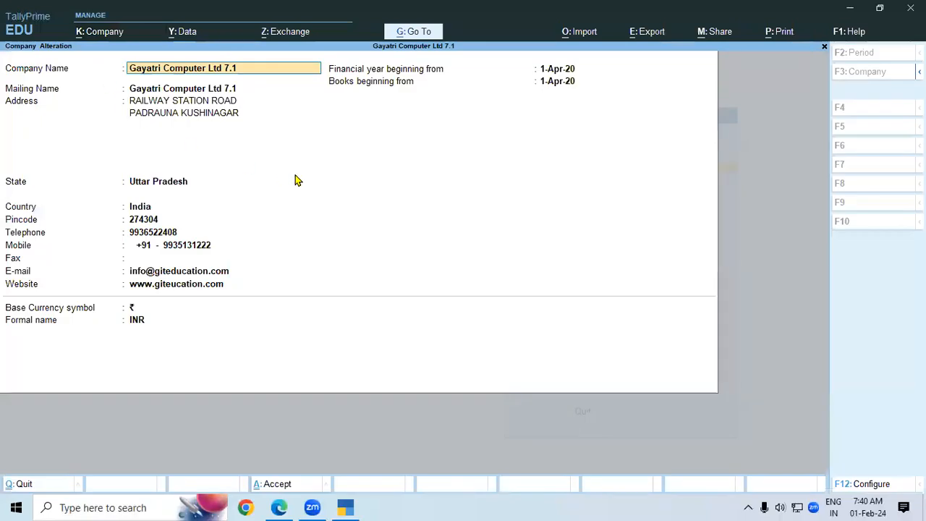
pyautogui.hotkey('alt', 'd')
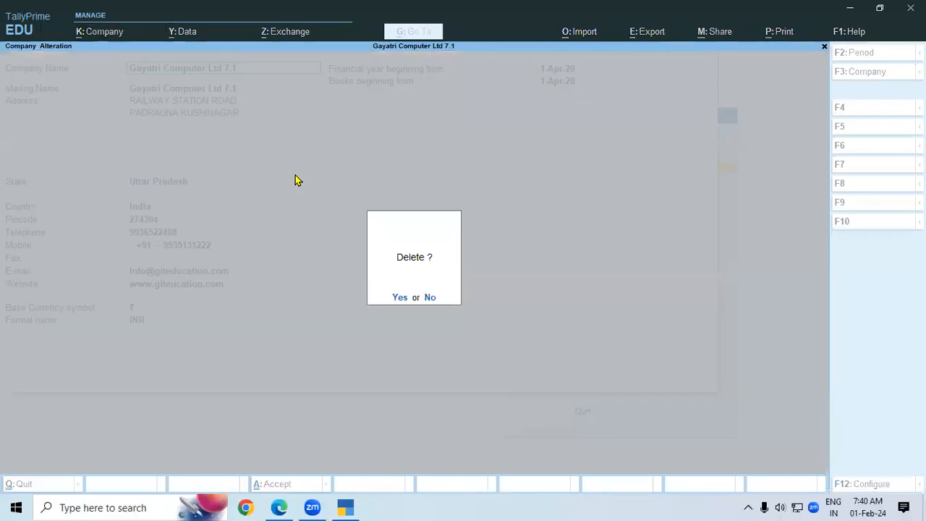
pyautogui.press('y')
pyautogui.press('y')
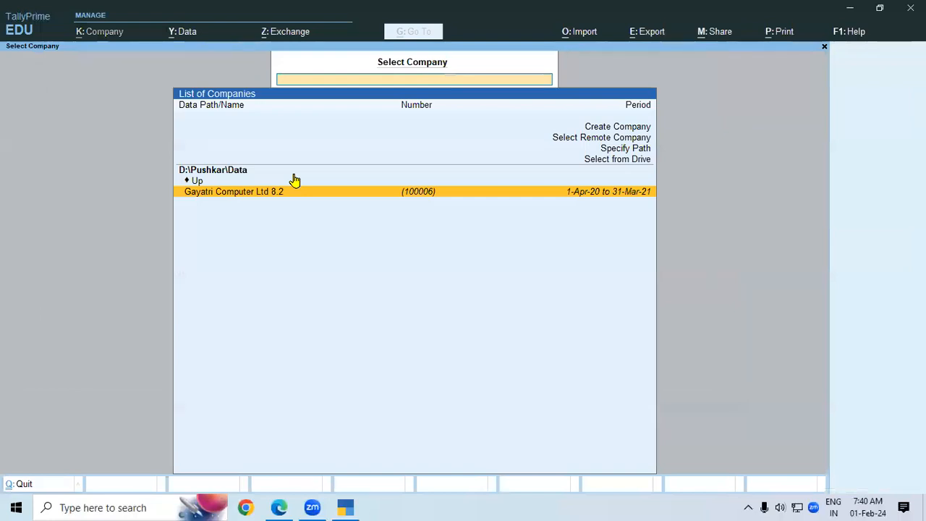
# Open Gayatri Computer Ltd 8.2 from the company list.
pyautogui.press('Up')
pyautogui.press('Up')
pyautogui.press('Up')
pyautogui.press('Up')
pyautogui.press('Up')
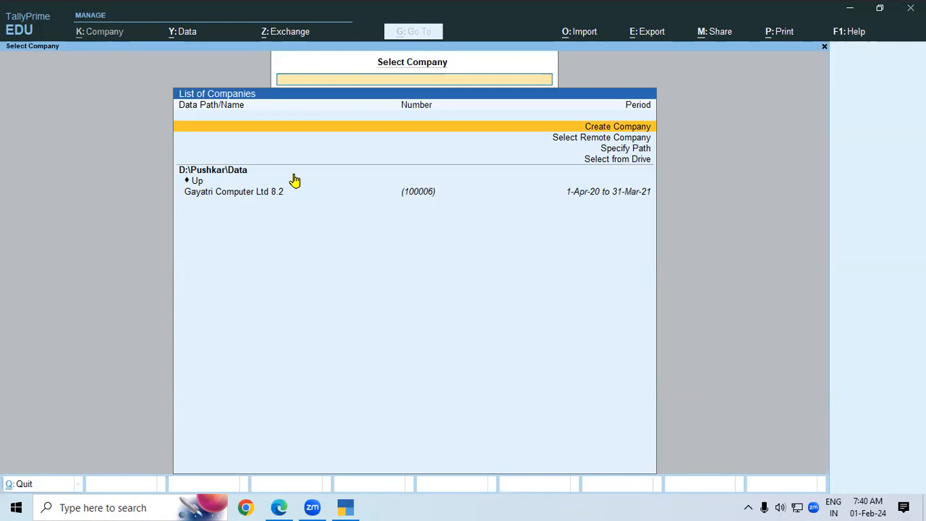
pyautogui.press('Down')
pyautogui.press('Down')
pyautogui.press('Down')
pyautogui.press('Down')
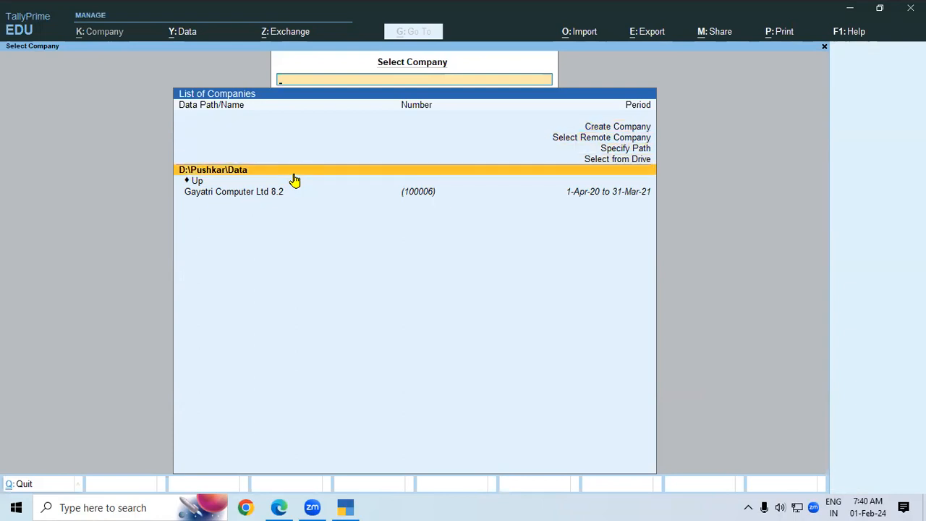
pyautogui.press('Escape')
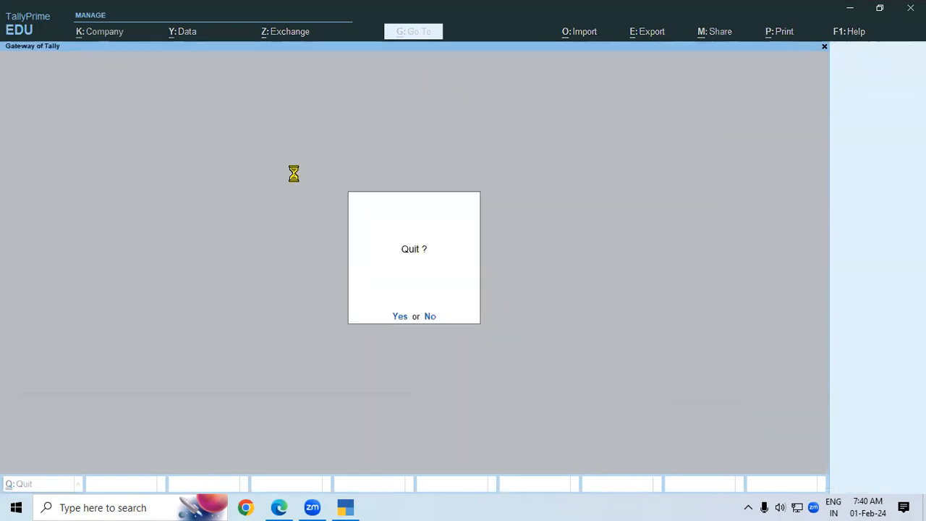
pyautogui.press('n')
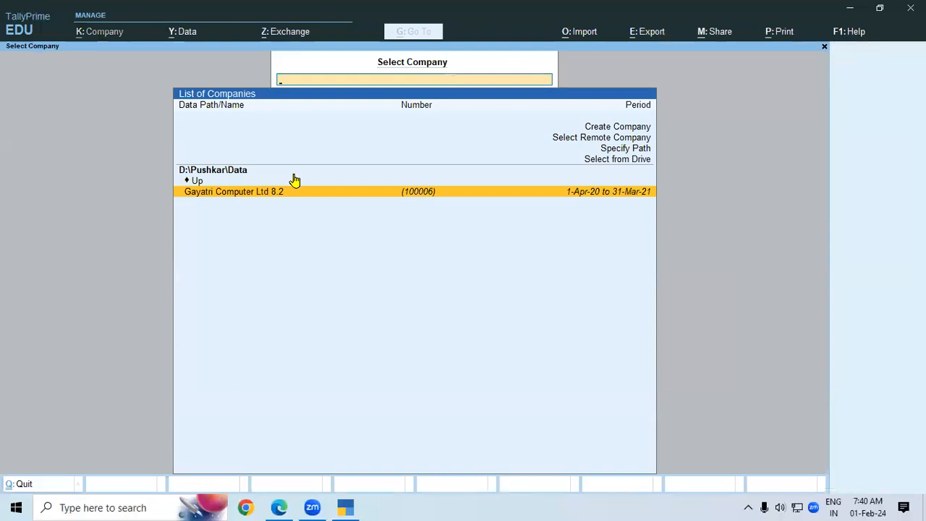
pyautogui.press('Return')
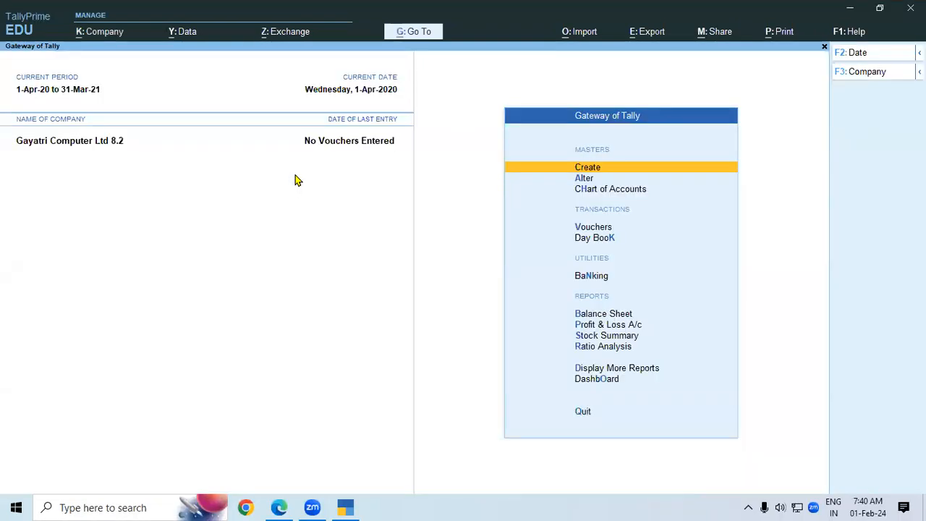
# Begin deleting Gayatri Computer Ltd 8.2, then cancel and close the alteration form.
pyautogui.click(112, 32)
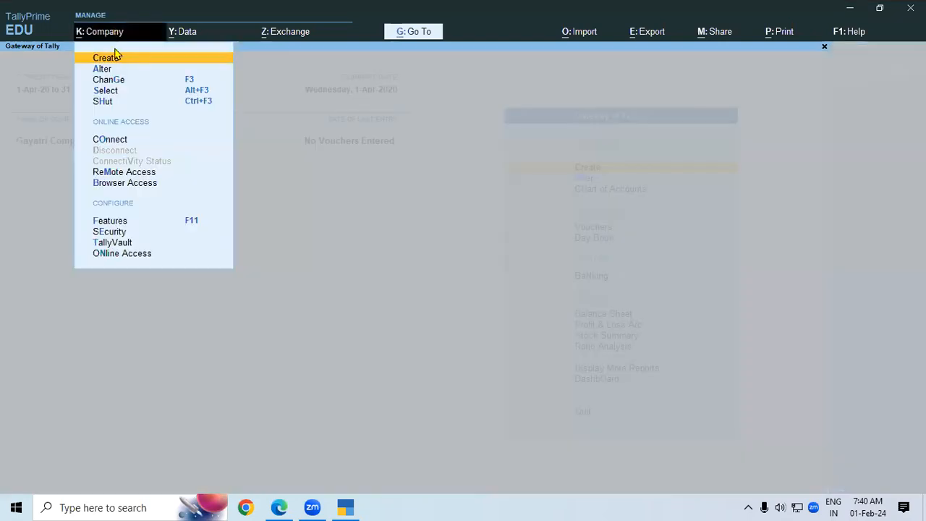
pyautogui.click(114, 70)
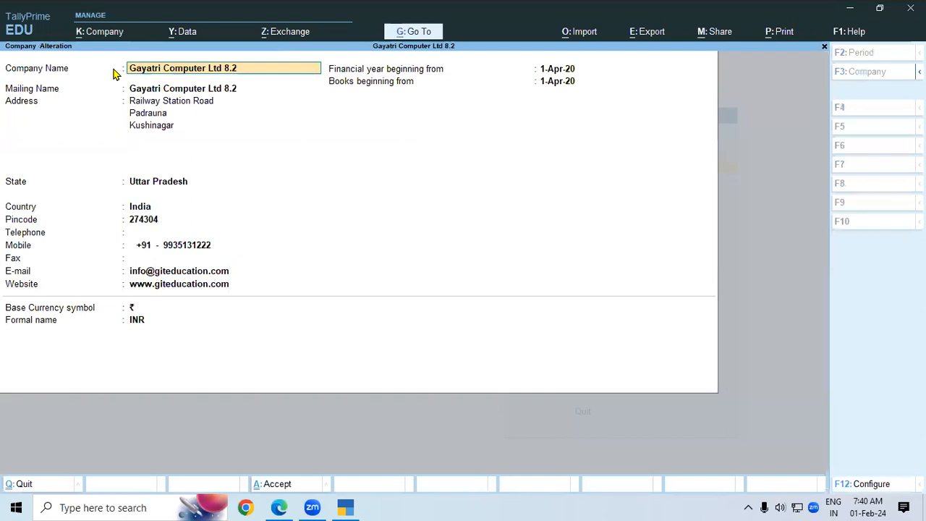
pyautogui.hotkey('alt', 'd')
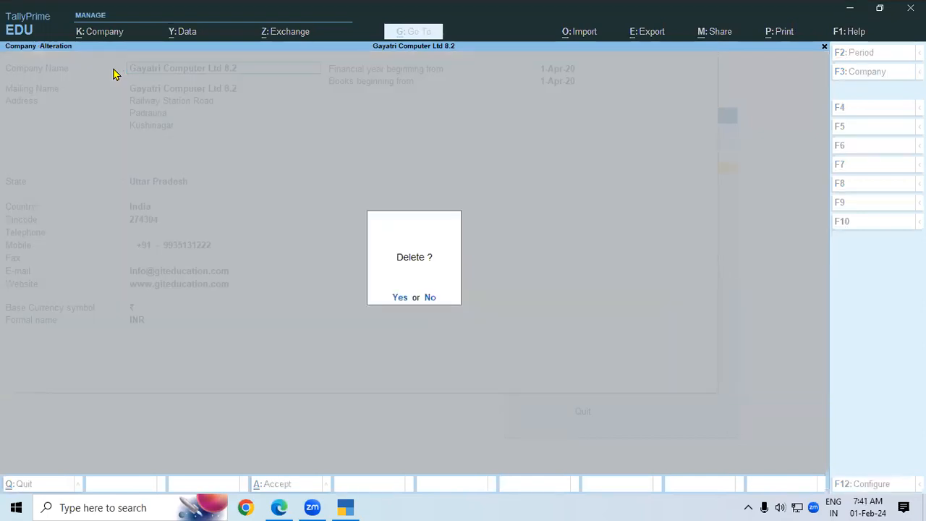
pyautogui.press('y')
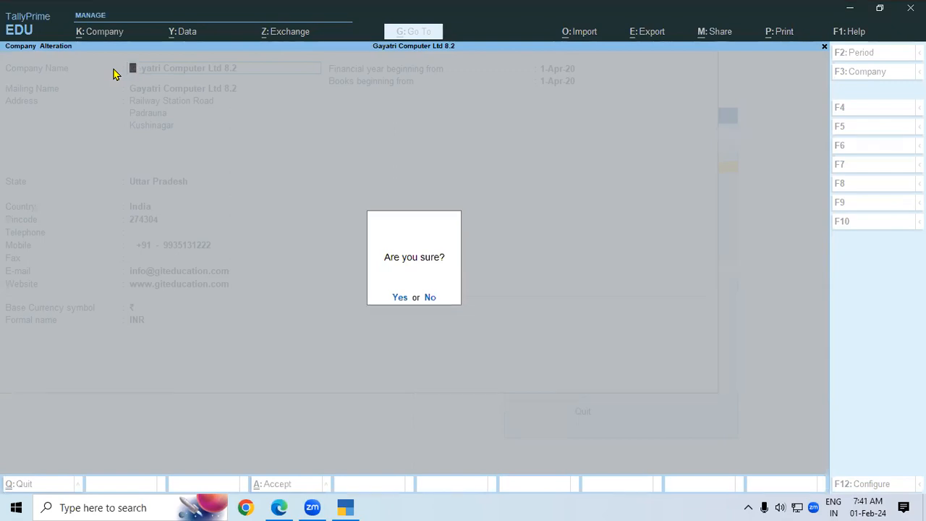
pyautogui.press('n')
pyautogui.press('Escape')
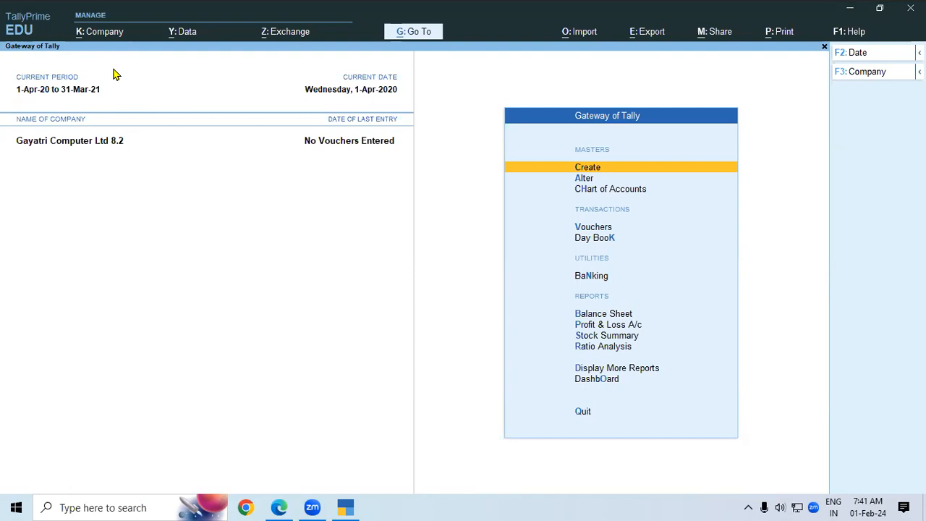
# Shut Gayatri Computer Ltd 8.2 and move to Create Company in the company list.
pyautogui.press('alt')
pyautogui.hotkey('alt', 'F3')
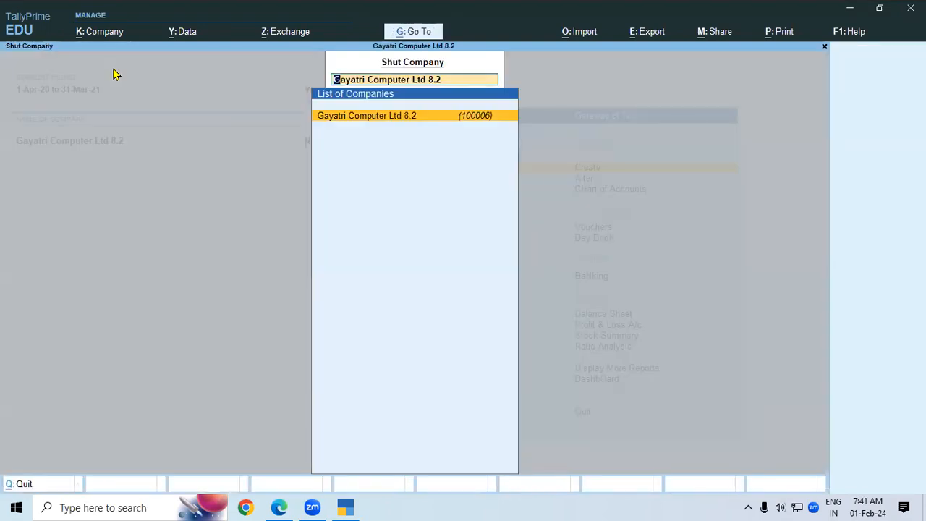
pyautogui.press('Return')
pyautogui.press('Up')
pyautogui.press('Up')
pyautogui.press('Up')
pyautogui.press('Up')
pyautogui.press('Up')
pyautogui.press('Up')
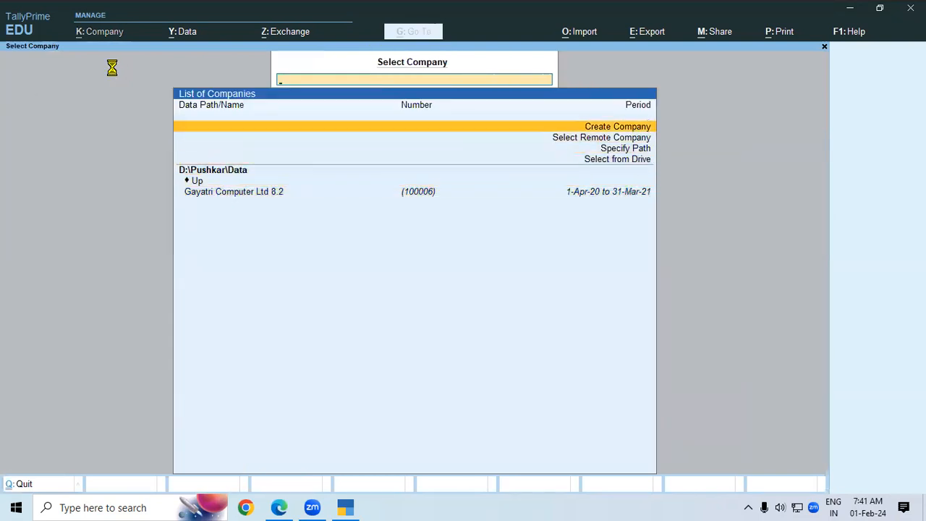
# Name the new company 'Gayatri Computers Ltd 7.1' with address Padrauna, Kushinagar.
pyautogui.press('Return')
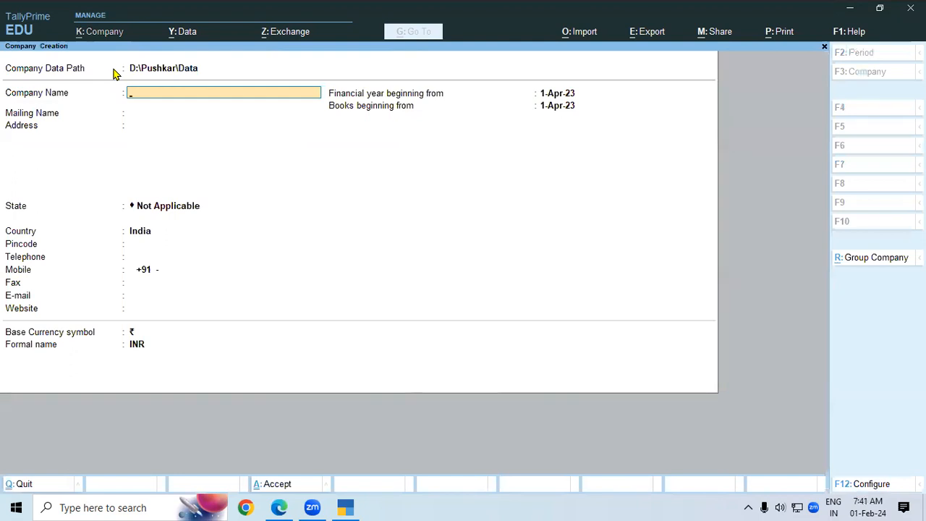
pyautogui.write('Gayatr')
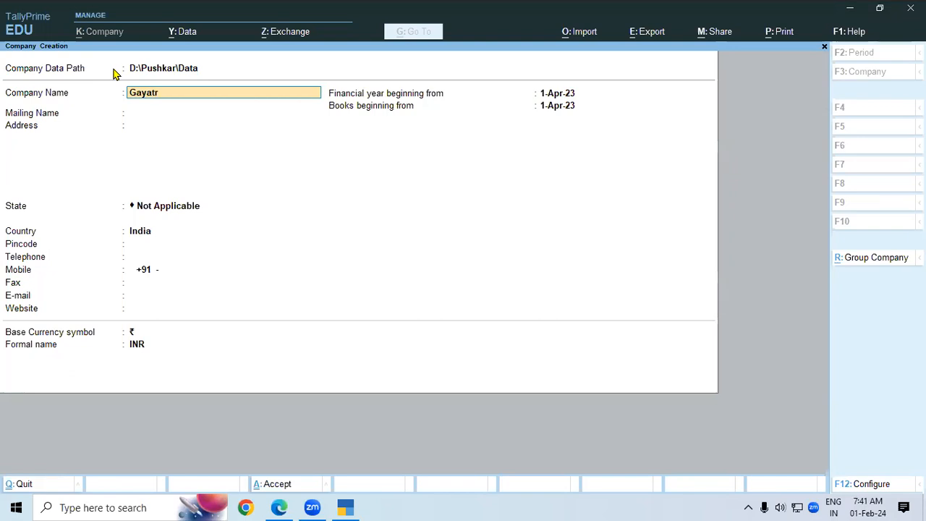
pyautogui.write('i Comp')
pyautogui.write('ters')
pyautogui.press('BackSpace')
pyautogui.press('BackSpace')
pyautogui.press('BackSpace')
pyautogui.write('uters Ltd 7.1')
pyautogui.press('Return')
pyautogui.press('Return')
pyautogui.write('Padrau')
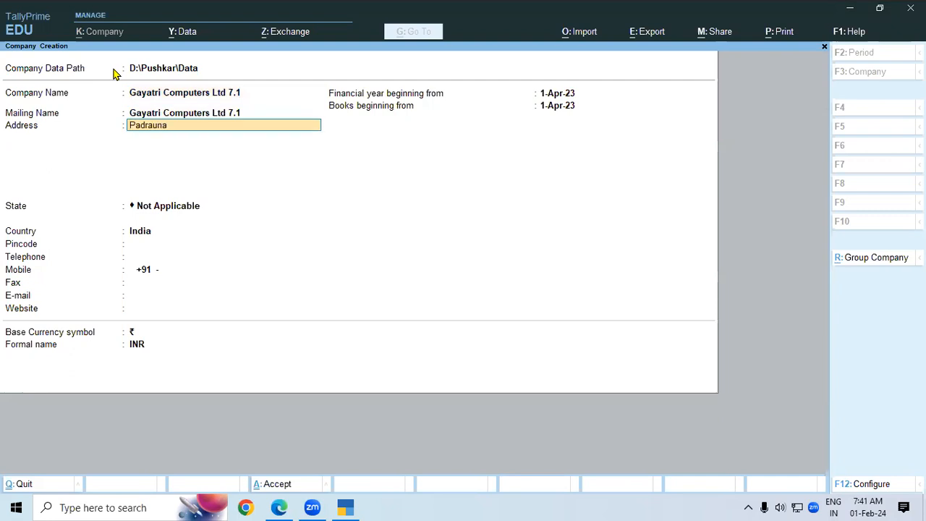
pyautogui.write('na')
pyautogui.press('Return')
pyautogui.write('Kush')
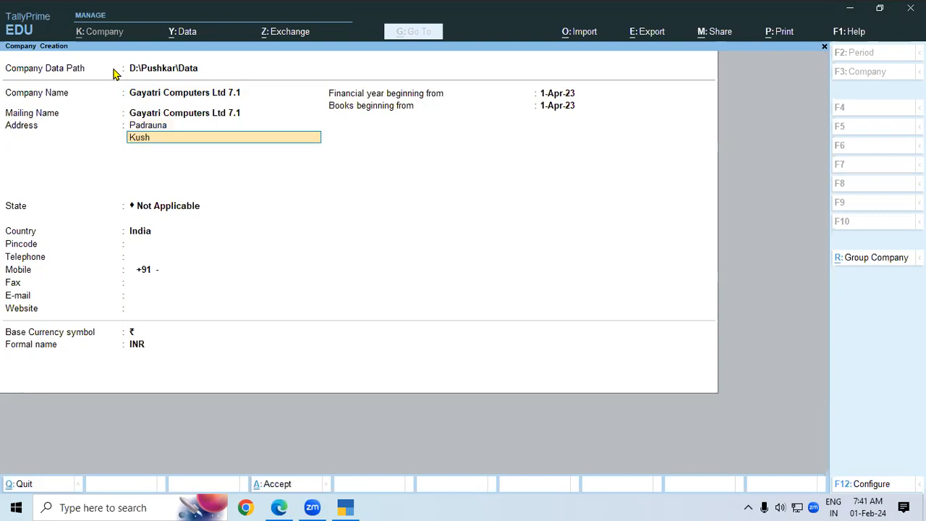
pyautogui.write('ianagr')
pyautogui.press('BackSpace')
pyautogui.write('gar')
pyautogui.press('Return')
pyautogui.press('Return')
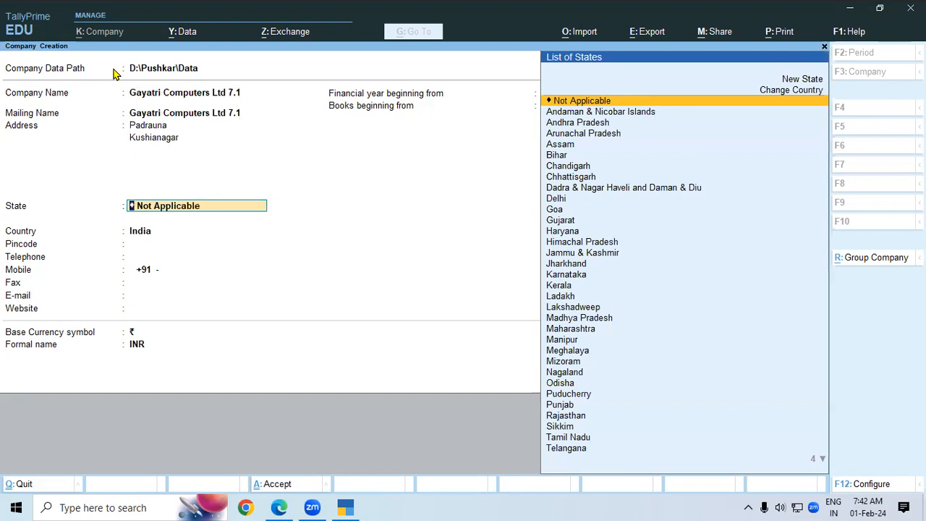
# Set state Uttar Pradesh, pincode 274304 and financial year beginning 01-4-2020.
pyautogui.write('U')
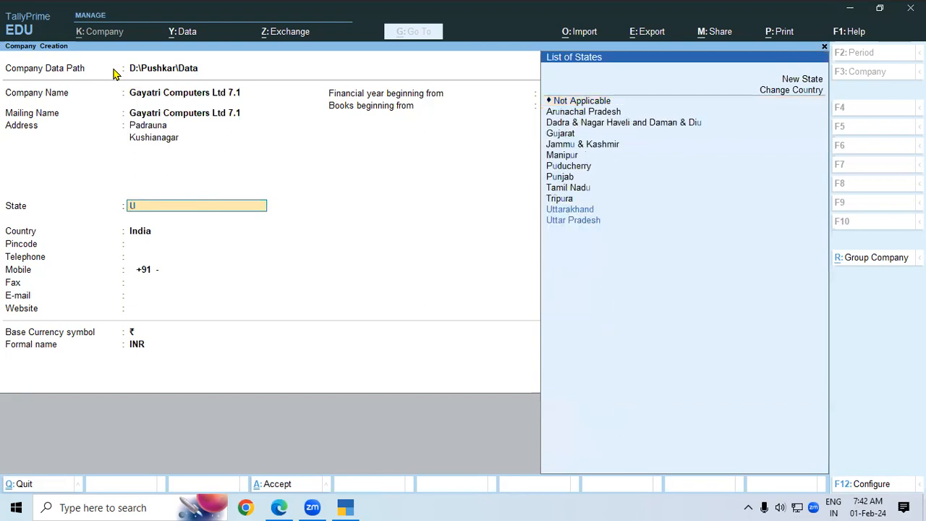
pyautogui.press('Return')
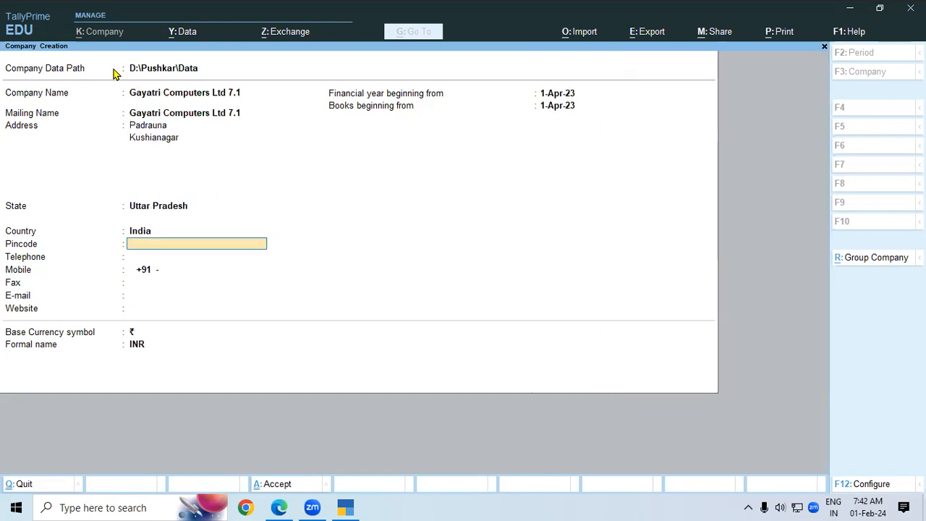
pyautogui.write('274304')
pyautogui.press('Return')
pyautogui.press('Return')
pyautogui.press('Return')
pyautogui.press('Return')
pyautogui.press('Return')
pyautogui.press('Return')
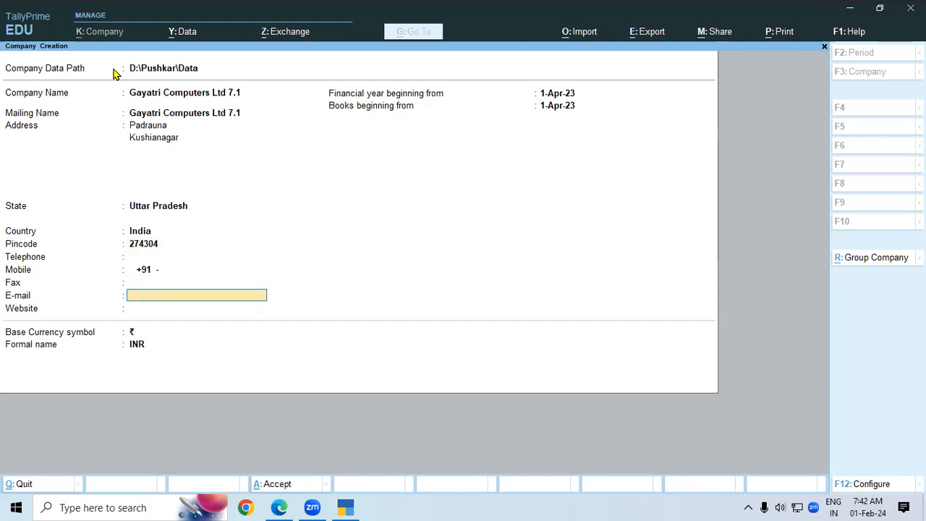
pyautogui.press('Return')
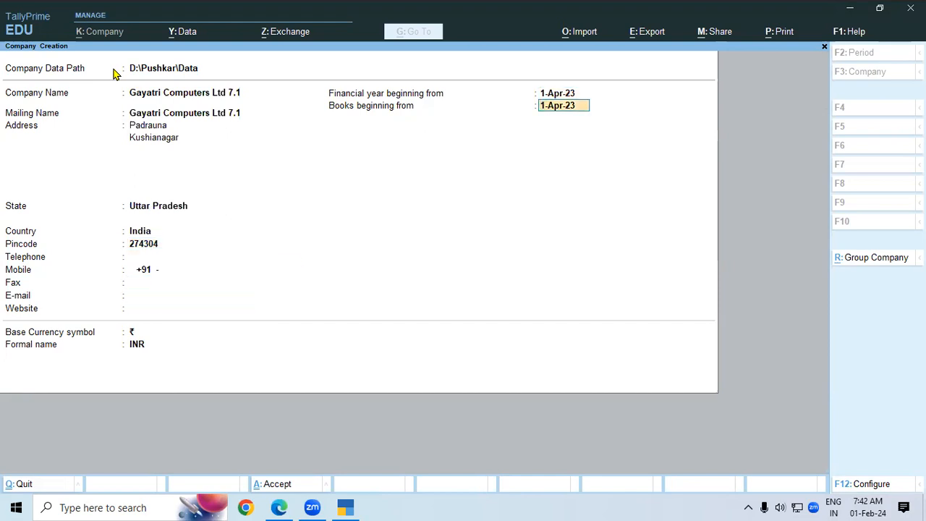
pyautogui.press('BackSpace')
pyautogui.write('01-4-2020')
# Accept the company, then enable GST with Uttar Pradesh registration, the company's GSTIN and monthly GSTR-1.
pyautogui.press('Return')
pyautogui.press('Return')
pyautogui.press('Return')
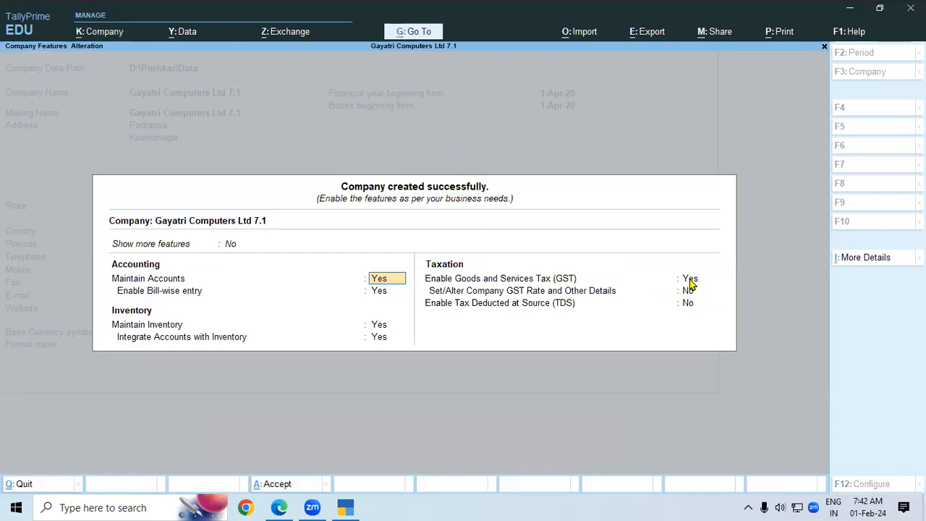
pyautogui.click(690, 279)
pyautogui.press('Return')
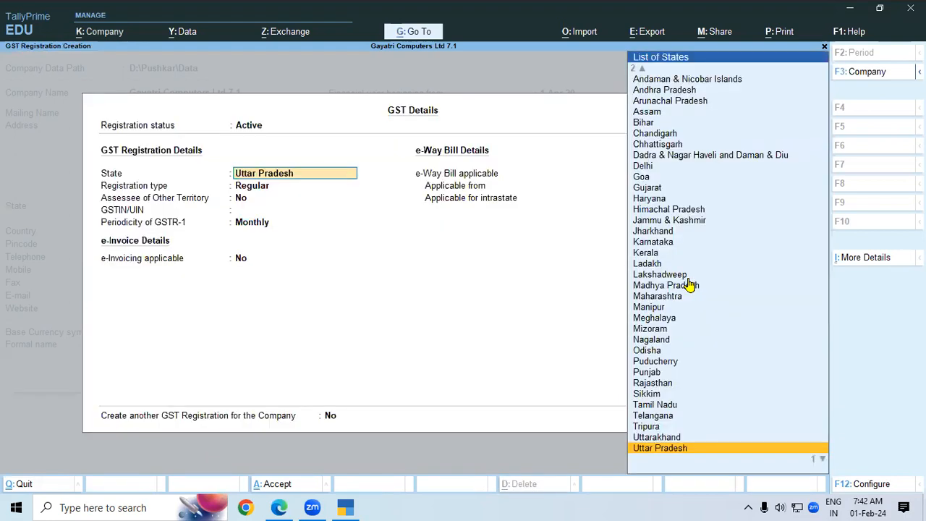
pyautogui.press('Return')
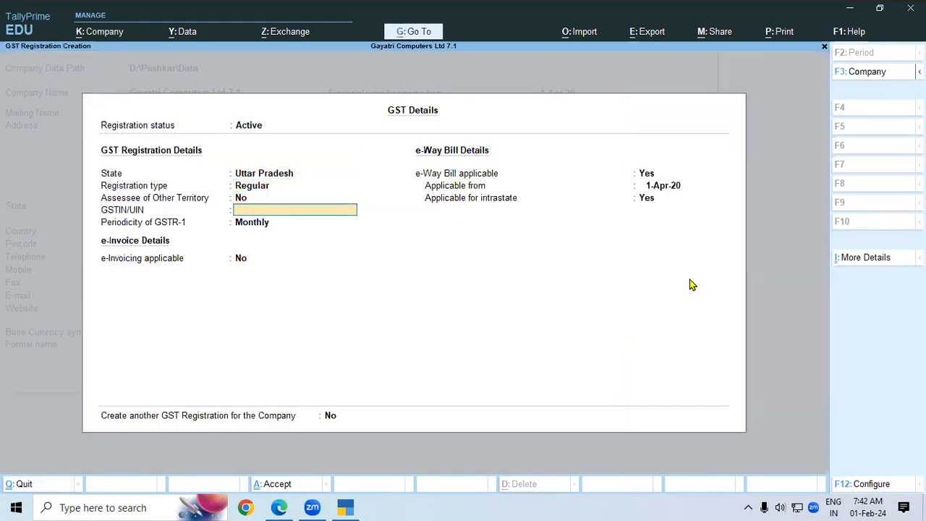
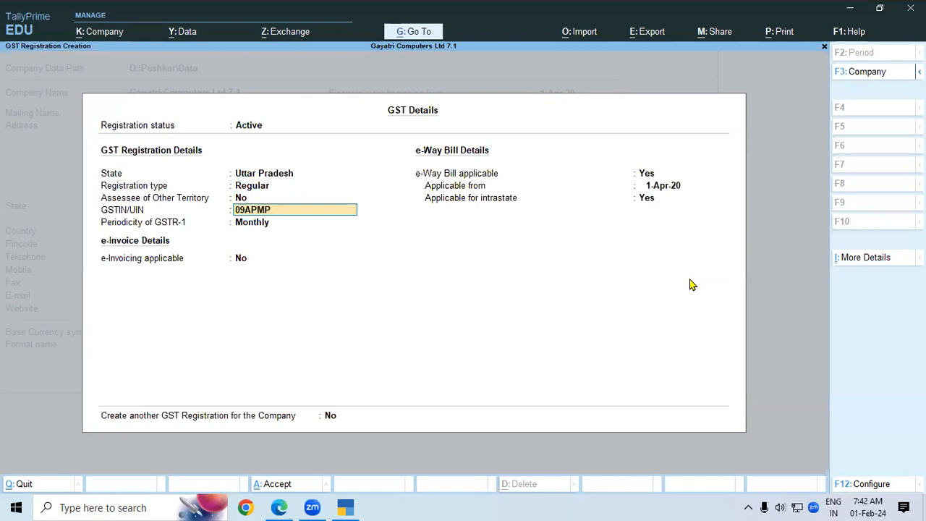
pyautogui.press('Return')
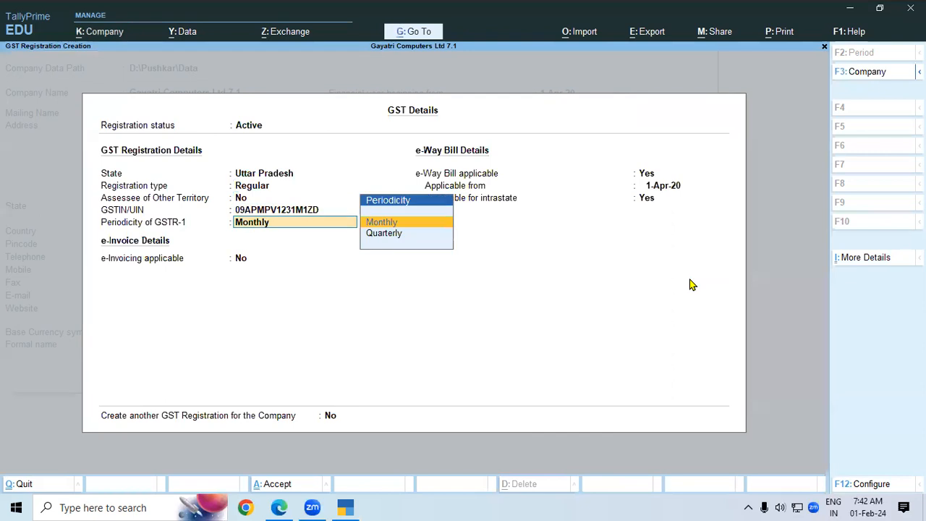
pyautogui.press('Return')
pyautogui.hotkey('ctrl', 'a')
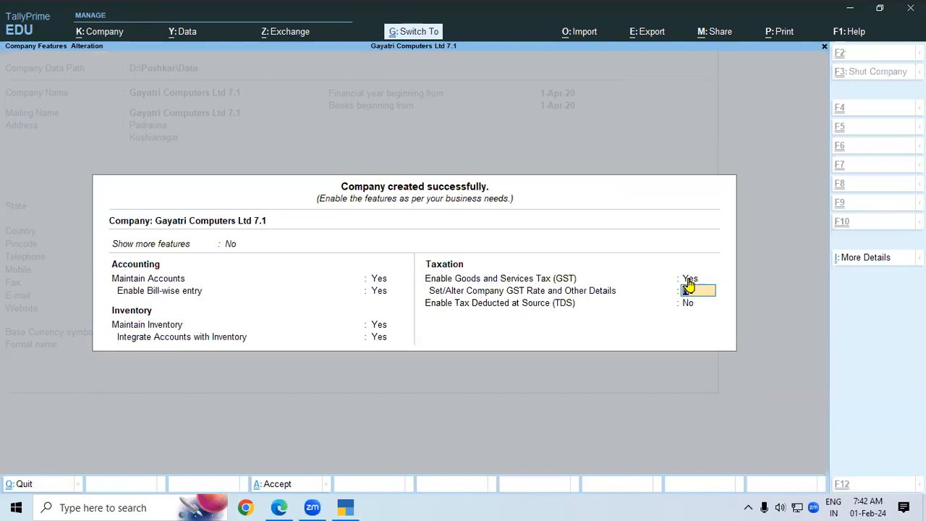
pyautogui.hotkey('ctrl', 'a')
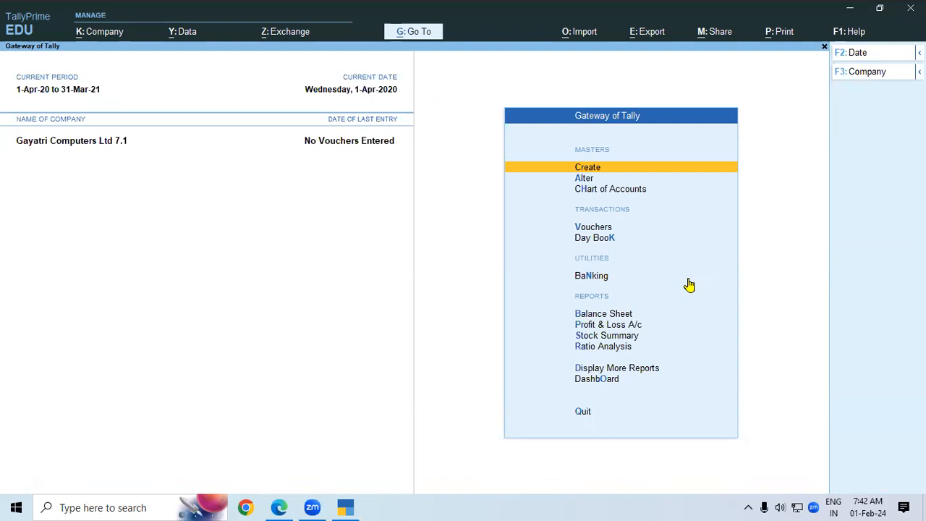
# Open Chart of Accounts > Ledgers and bring up the Multi-Masters creation options.
pyautogui.press('Down')
pyautogui.press('Down')
pyautogui.press('Return')
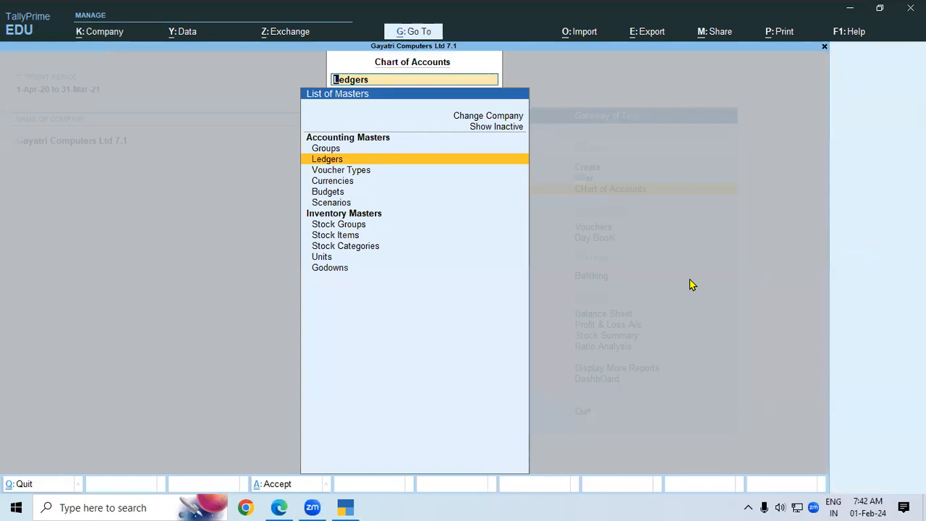
pyautogui.press('Return')
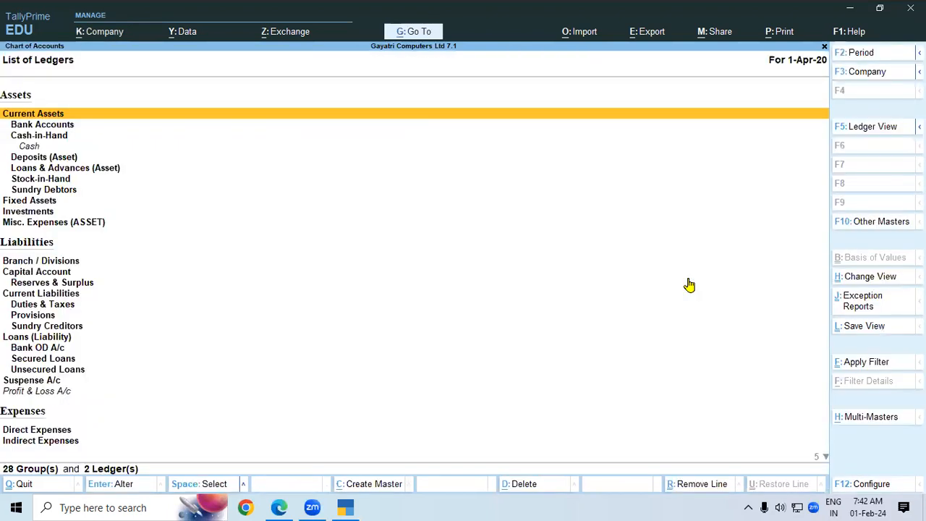
pyautogui.click(871, 421)
# Start Multi Ledger Creation for All Items and glance at the PDF balance sheet.
pyautogui.press('Return')
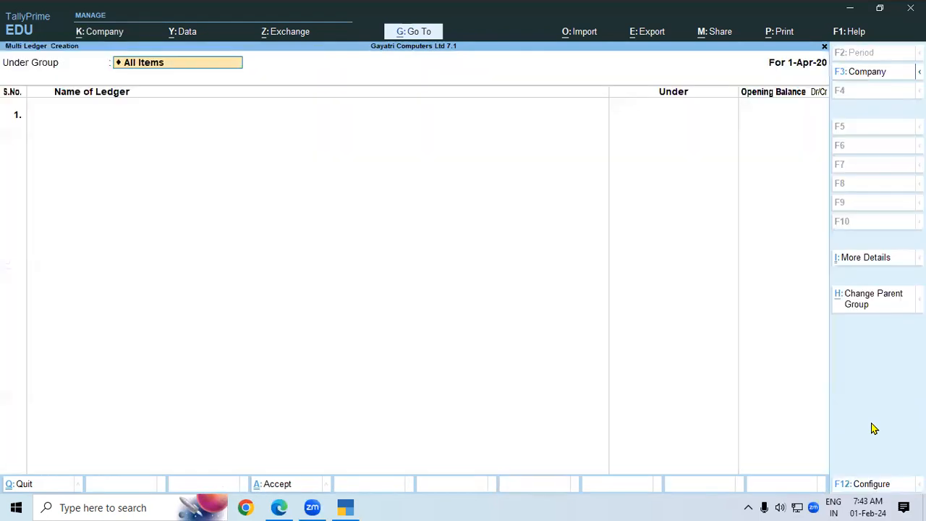
pyautogui.press('Return')
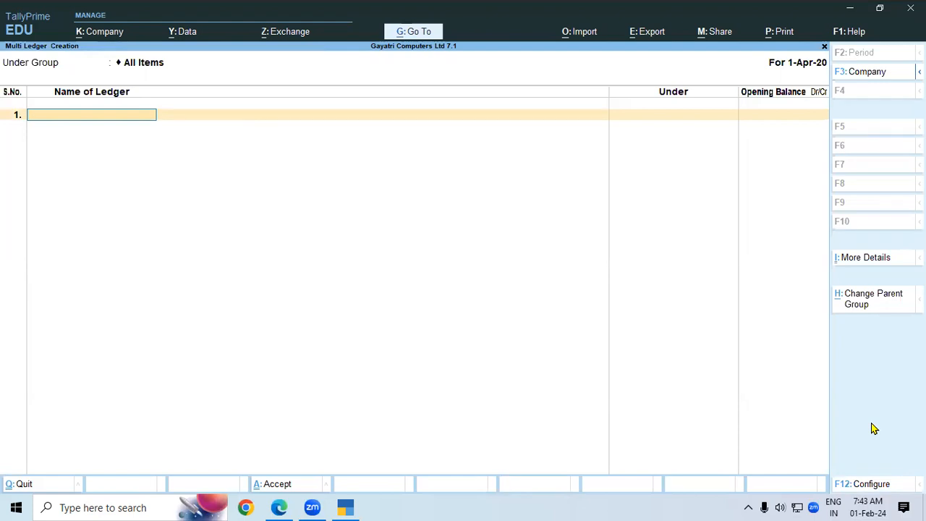
pyautogui.press('alt')
pyautogui.hotkey('alt', 'Tab')
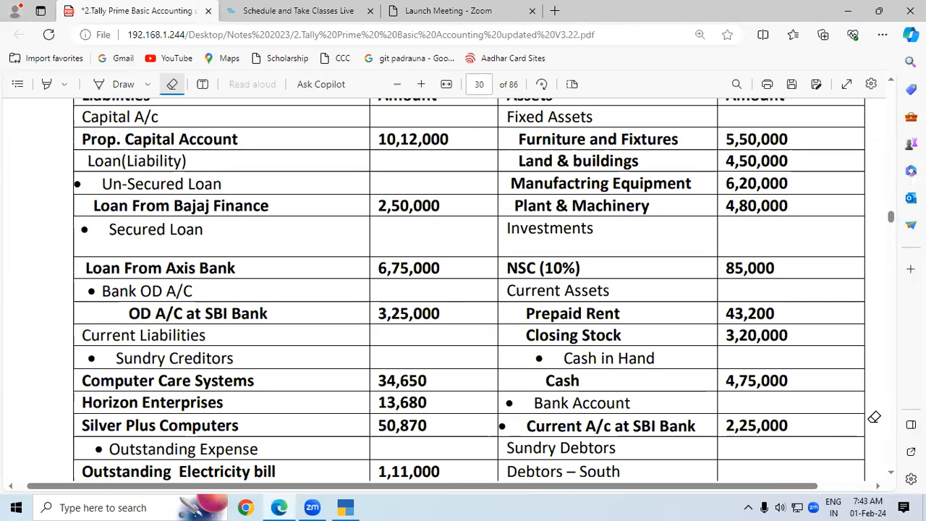
pyautogui.hotkey('alt', 'Tab')
# Enter Prop Capital A/c under Capital Account with a 10,12,000 Cr opening balance.
pyautogui.write('PROP')
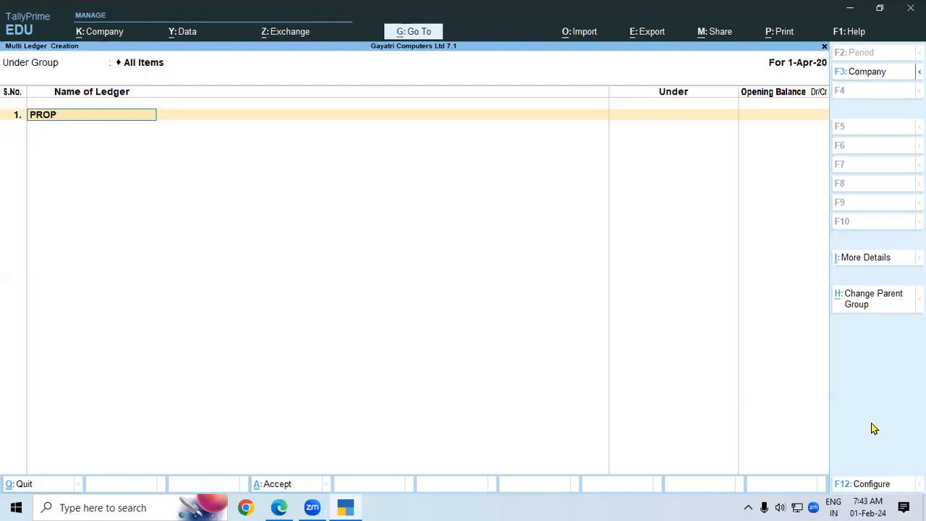
pyautogui.press('BackSpace')
pyautogui.press('BackSpace')
pyautogui.press('BackSpace')
pyautogui.write('rop Capital A/c')
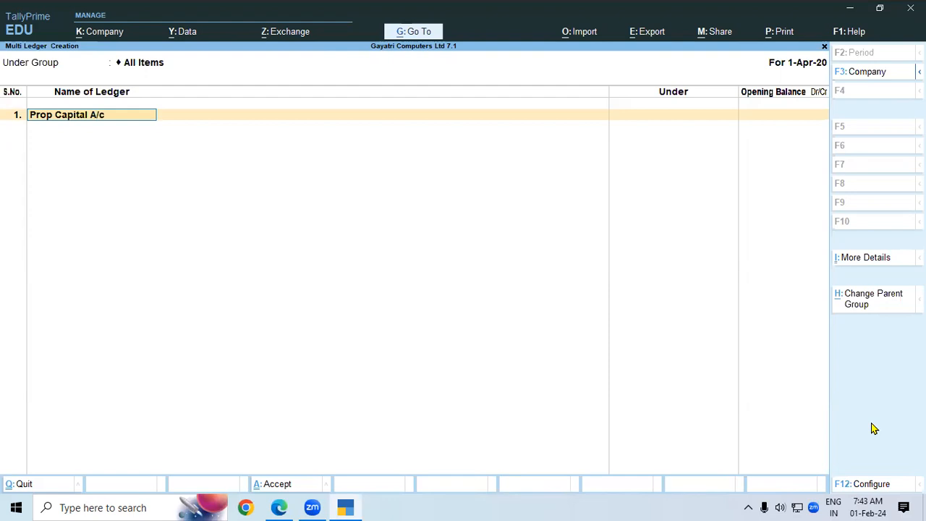
pyautogui.press('Return')
pyautogui.write('Ca')
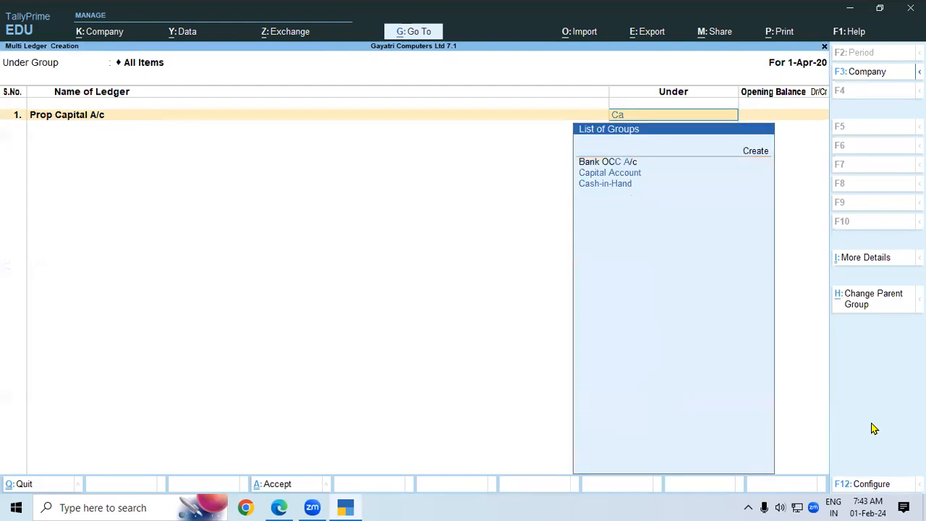
pyautogui.press('Return')
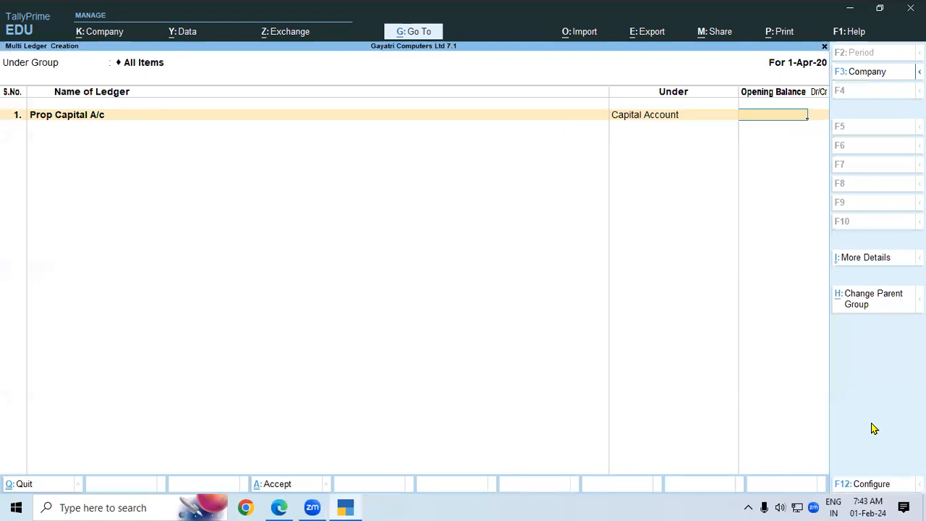
pyautogui.write('10,')
pyautogui.write('12,000')
pyautogui.press('Return')
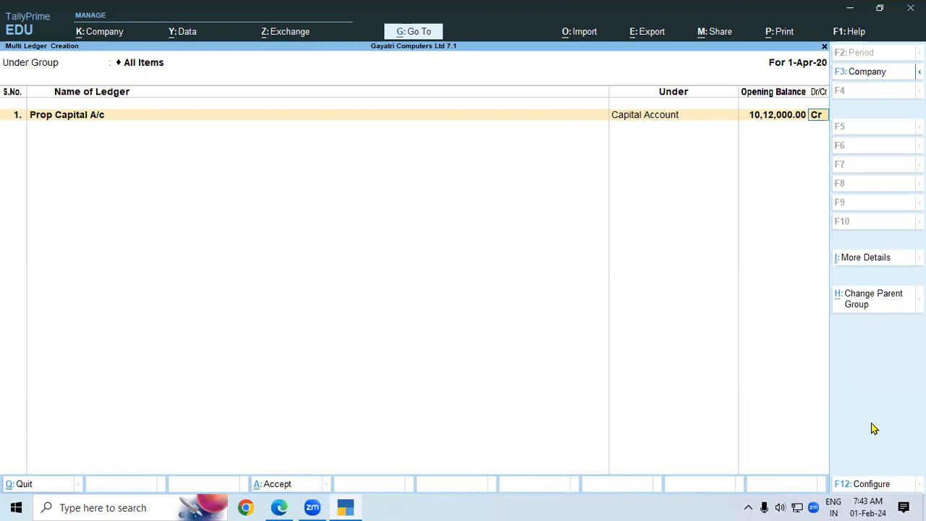
pyautogui.press('Return')
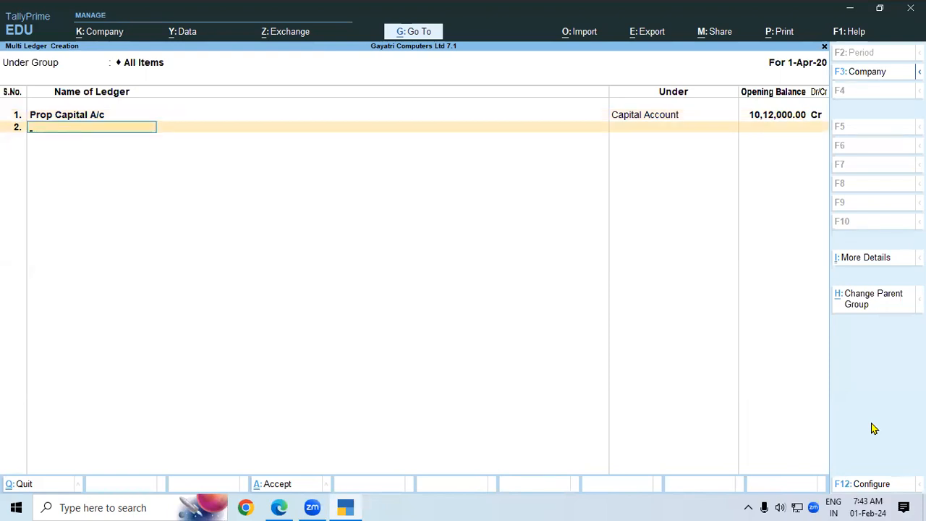
# Add Loan From Bajaj Finance under Unsecured Loans with a 2,50,000 Cr opening balance.
pyautogui.hotkey('alt', 'Tab')
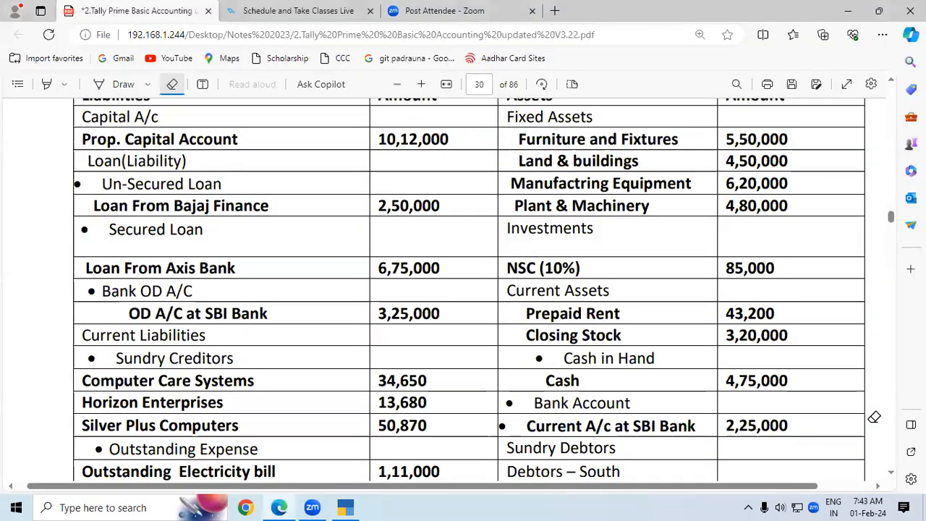
pyautogui.hotkey('alt', 'Tab')
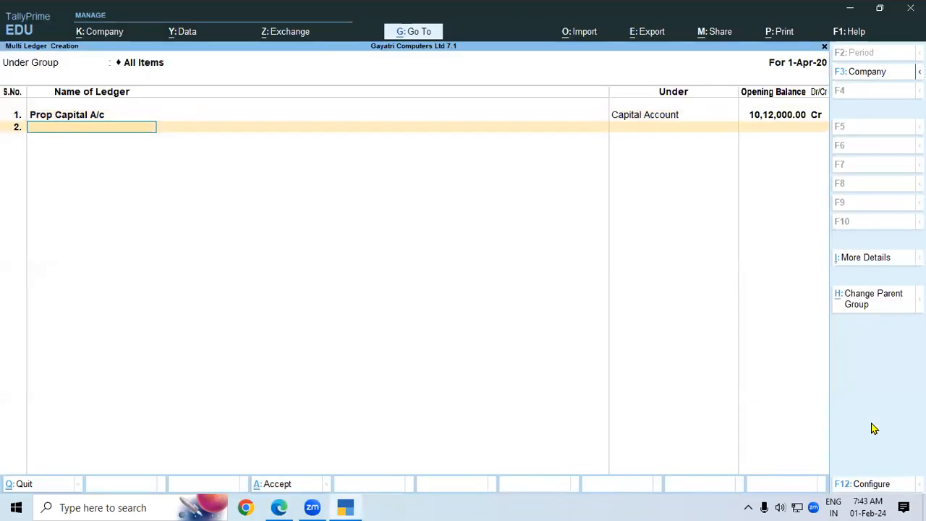
pyautogui.write('Loan From Bajaj Finance')
pyautogui.press('Return')
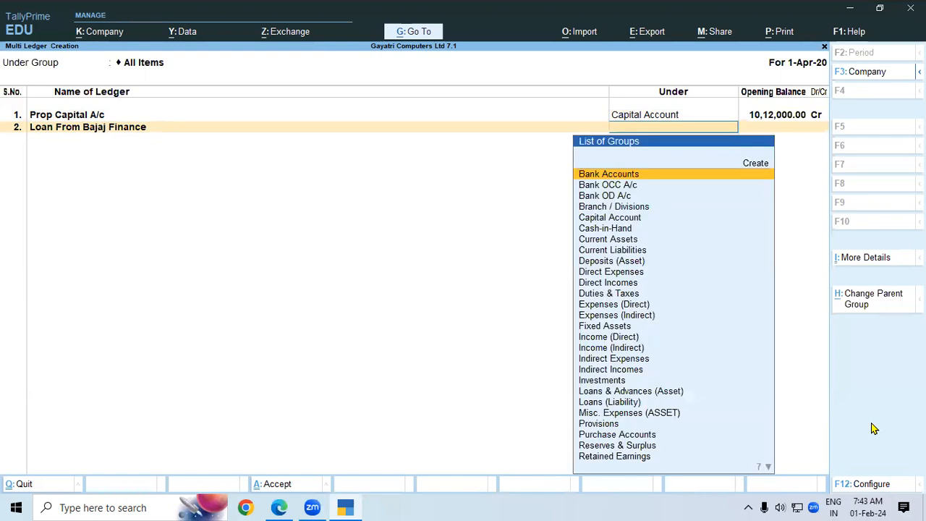
pyautogui.hotkey('alt', 'Tab')
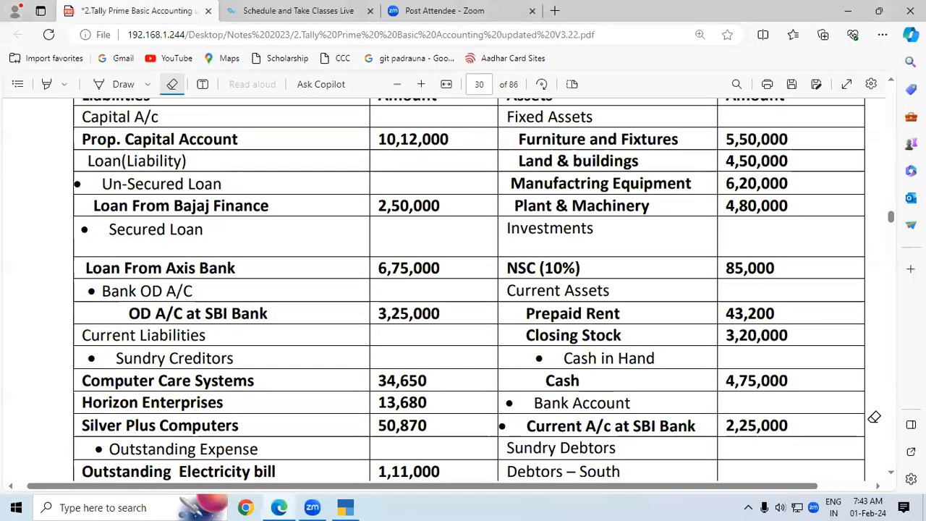
pyautogui.hotkey('alt', 'Tab')
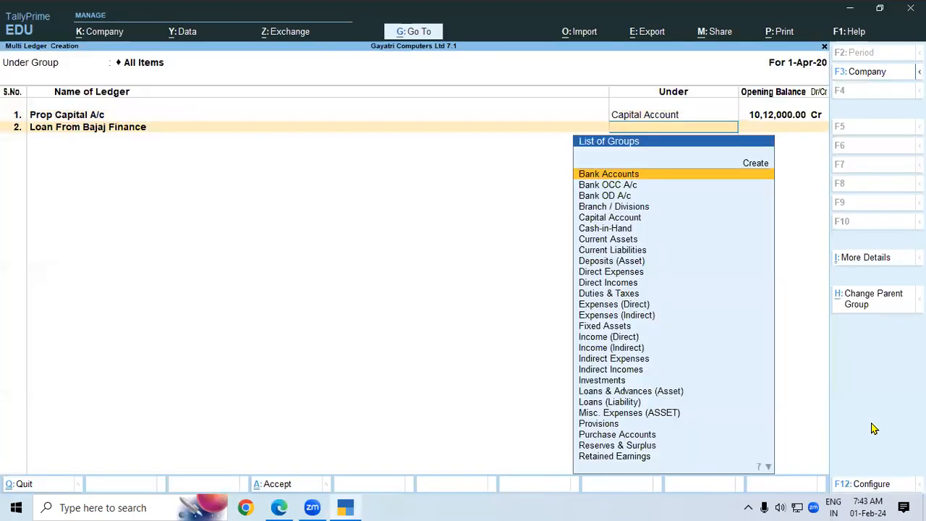
pyautogui.write('Un')
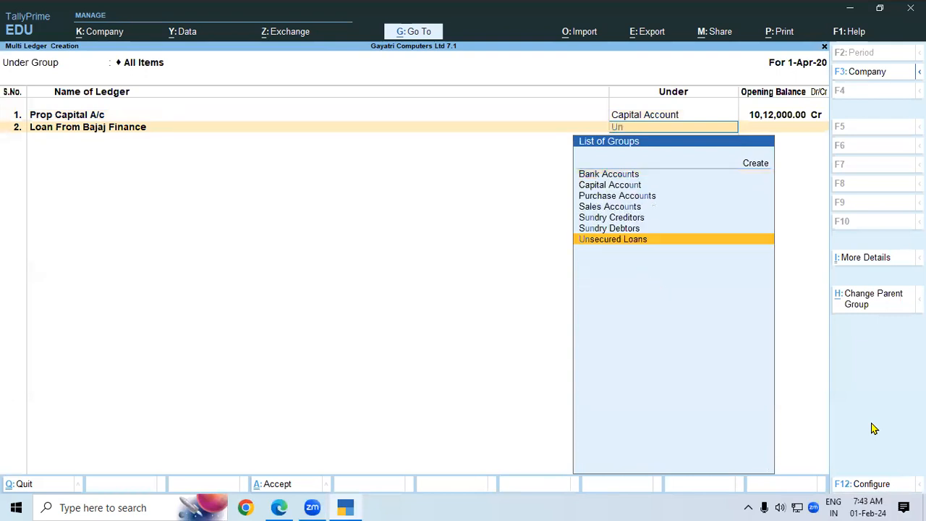
pyautogui.press('Return')
pyautogui.write('2,50,000')
pyautogui.press('Return')
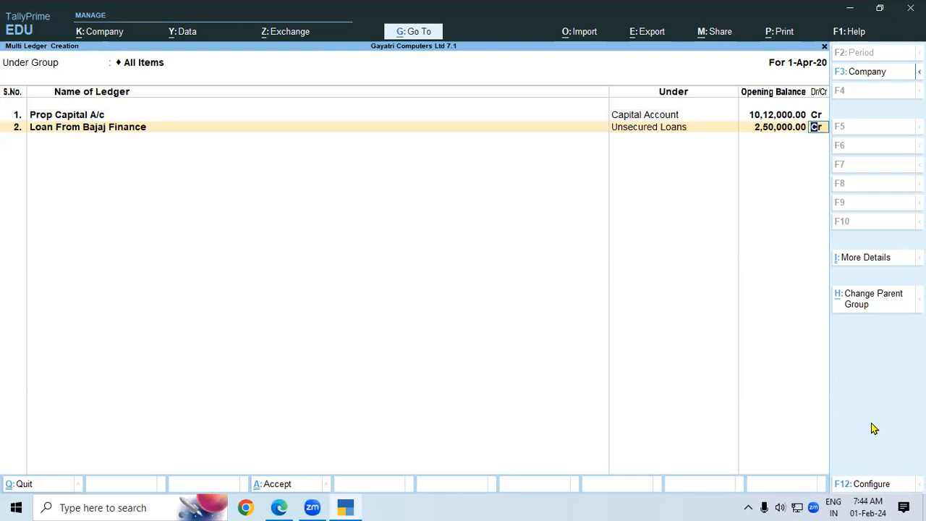
pyautogui.press('Return')
# Add Loan From Axis Bank under Secured Loans with a 6,75,000 Cr opening balance.
pyautogui.hotkey('alt', 'Tab')
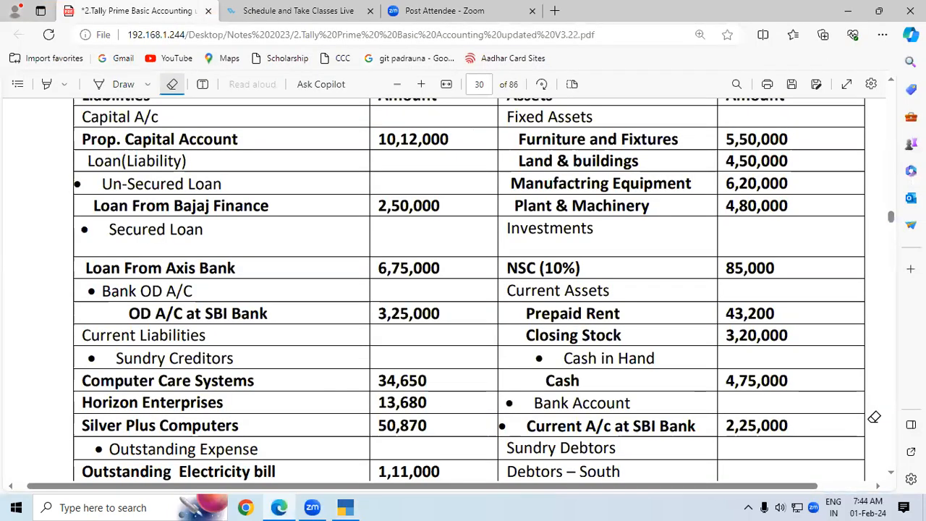
pyautogui.hotkey('alt', 'Tab')
pyautogui.write('Loan From Axix')
pyautogui.press('BackSpace')
pyautogui.write('s')
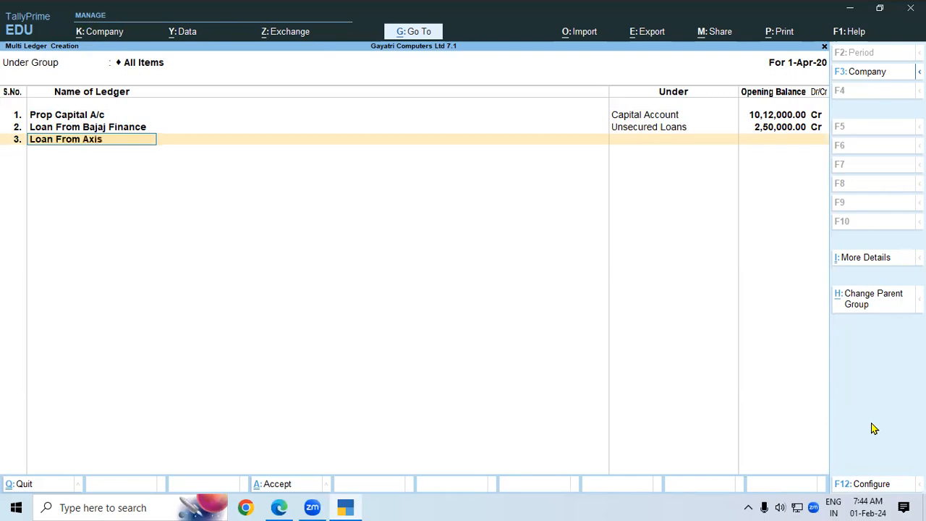
pyautogui.write(' Bank')
pyautogui.press('Return')
pyautogui.write('Se')
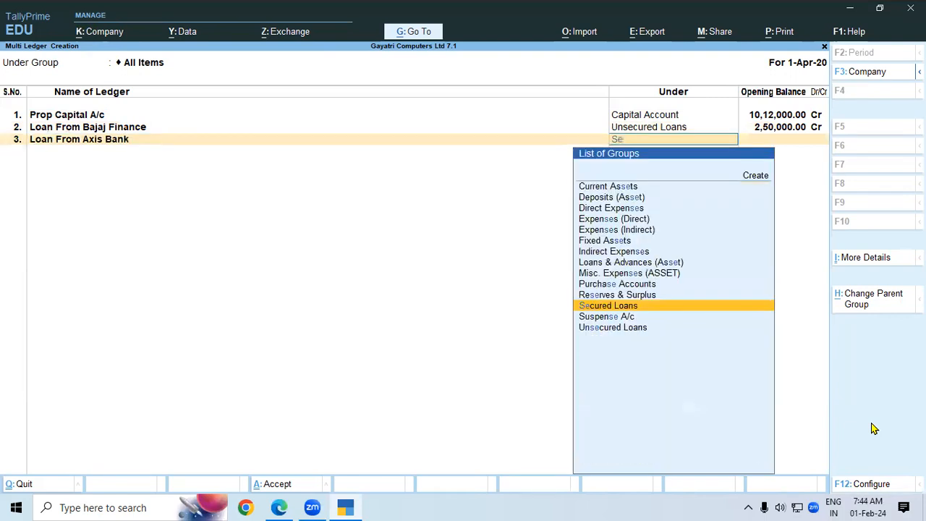
pyautogui.press('Return')
pyautogui.hotkey('alt', 'Tab')
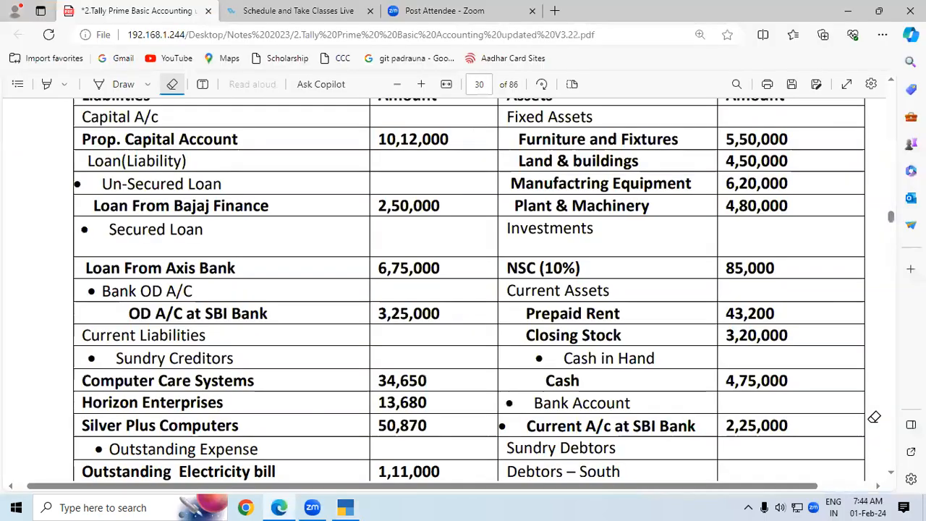
pyautogui.hotkey('alt', 'Tab')
pyautogui.write('675000')
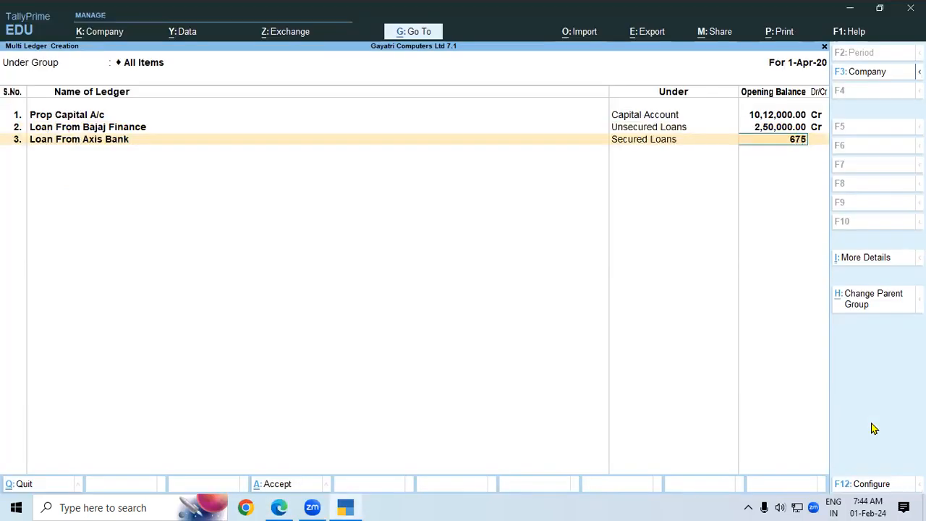
pyautogui.press('Return')
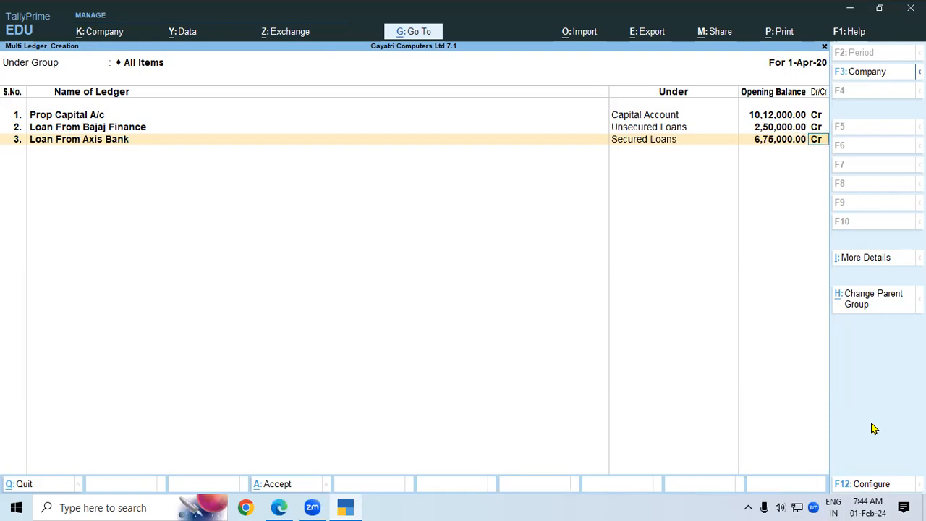
pyautogui.press('Return')
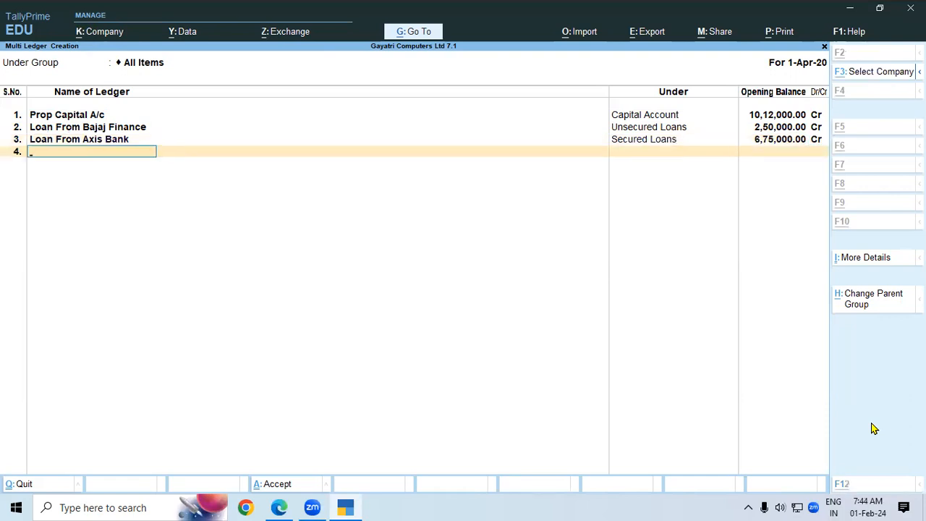
pyautogui.hotkey('alt', 'Tab')
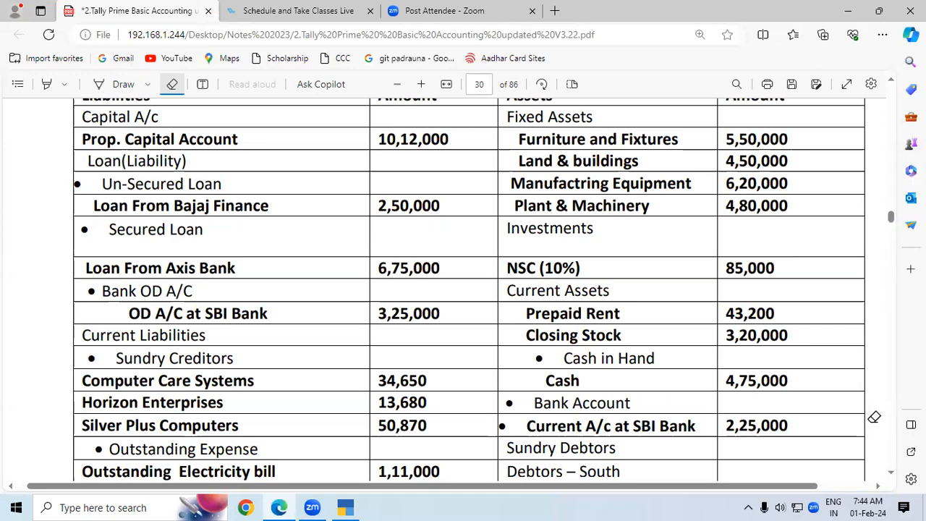
# Enter OD Account at SBI under Bank OD A/c at 3,25,000 Cr, then scroll the PDF notes.
pyautogui.hotkey('alt', 'Tab')
pyautogui.write('O')
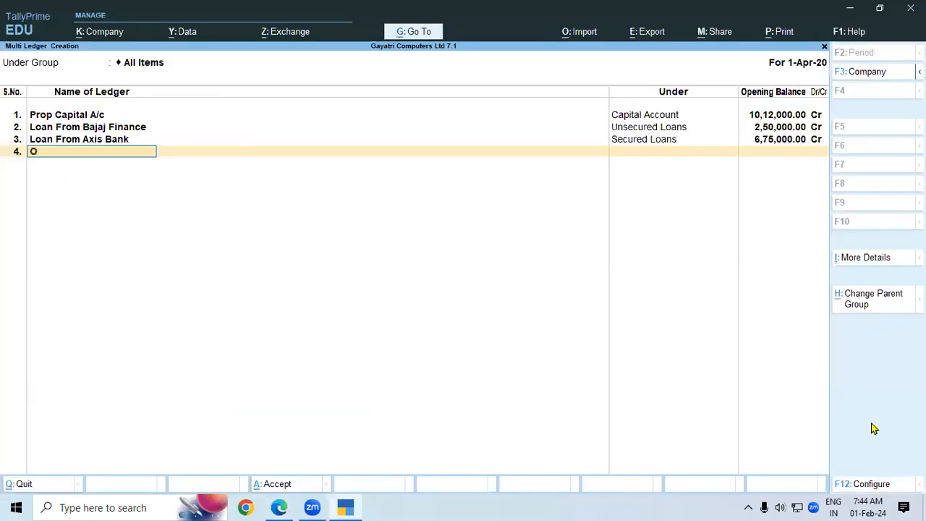
pyautogui.write('D Account at SBI')
pyautogui.press('Return')
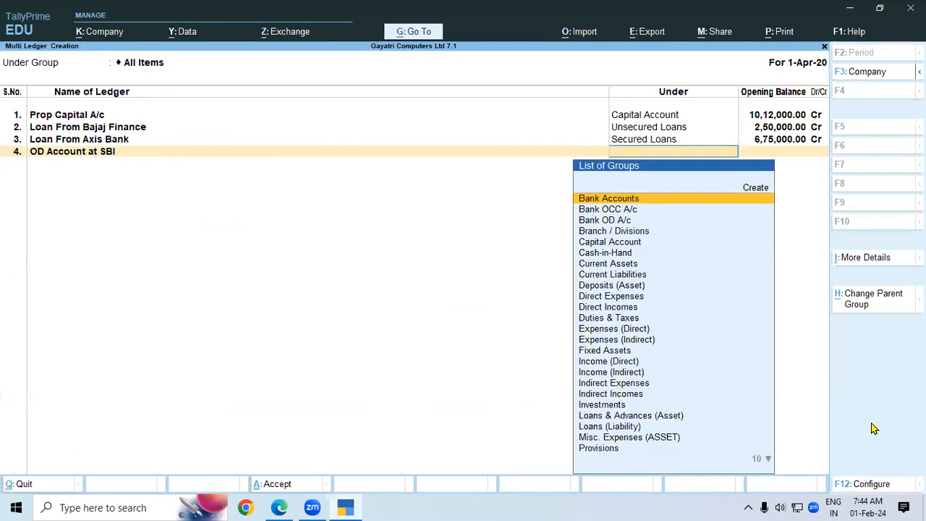
pyautogui.write('Ba')
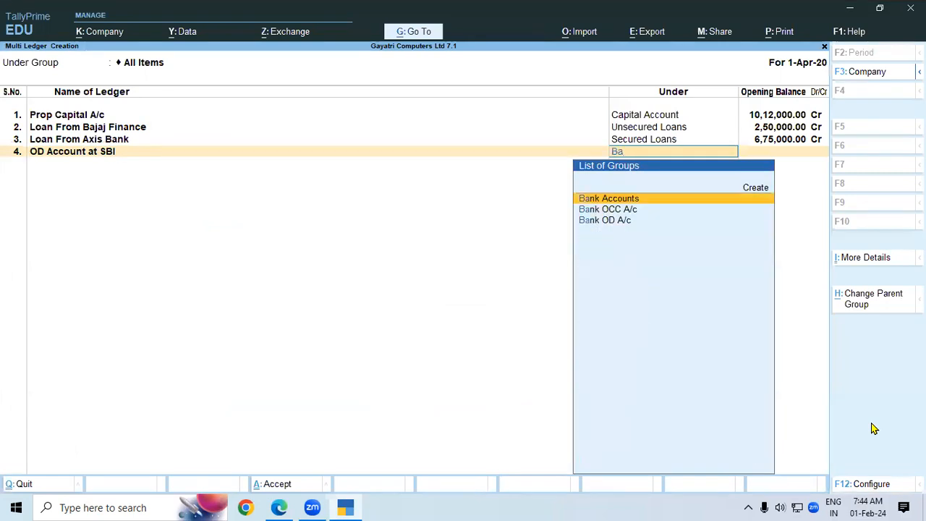
pyautogui.press('Down')
pyautogui.press('Down')
pyautogui.press('Return')
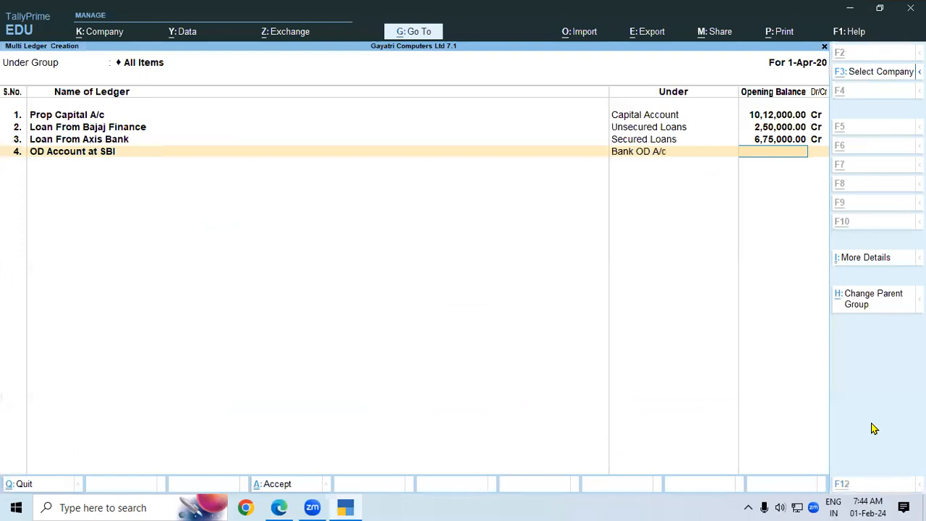
pyautogui.hotkey('alt', 'Tab')
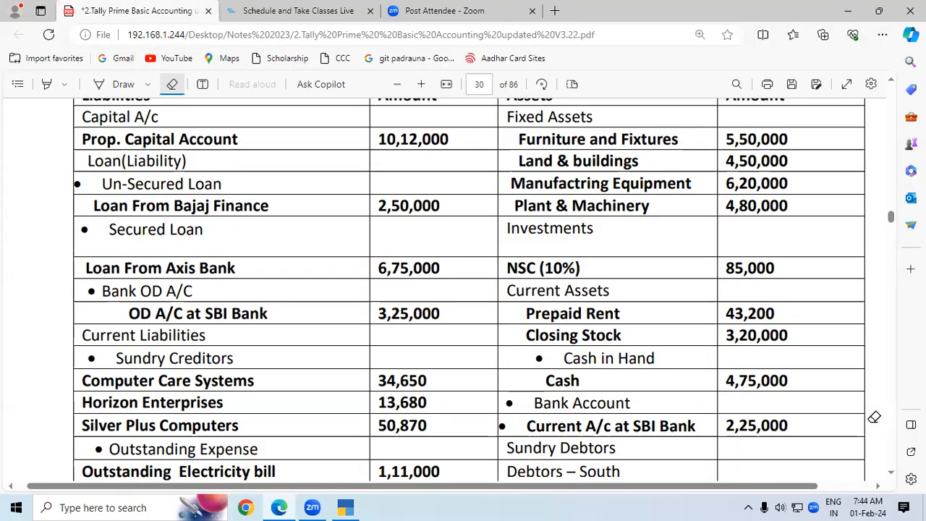
pyautogui.hotkey('alt', 'Tab')
pyautogui.write('3,25,000')
pyautogui.press('Return')
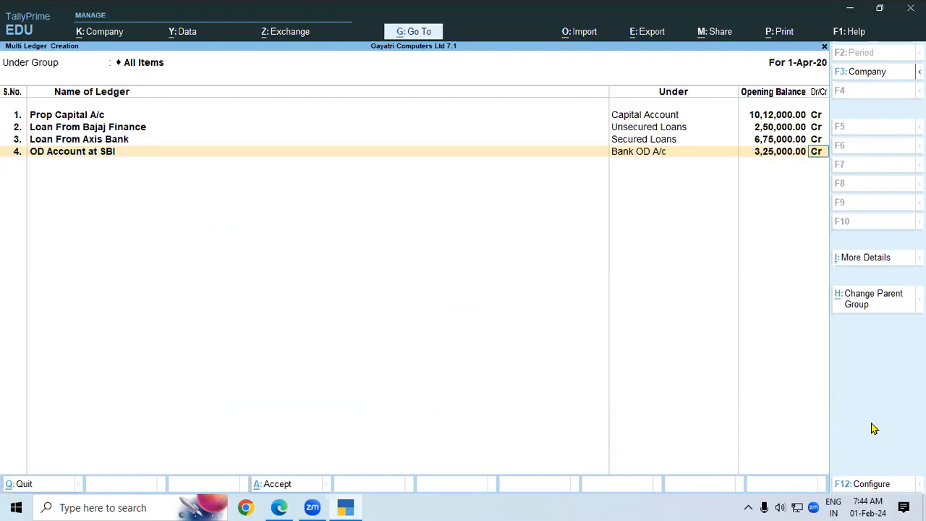
pyautogui.press('Return')
pyautogui.hotkey('alt', 'Tab')
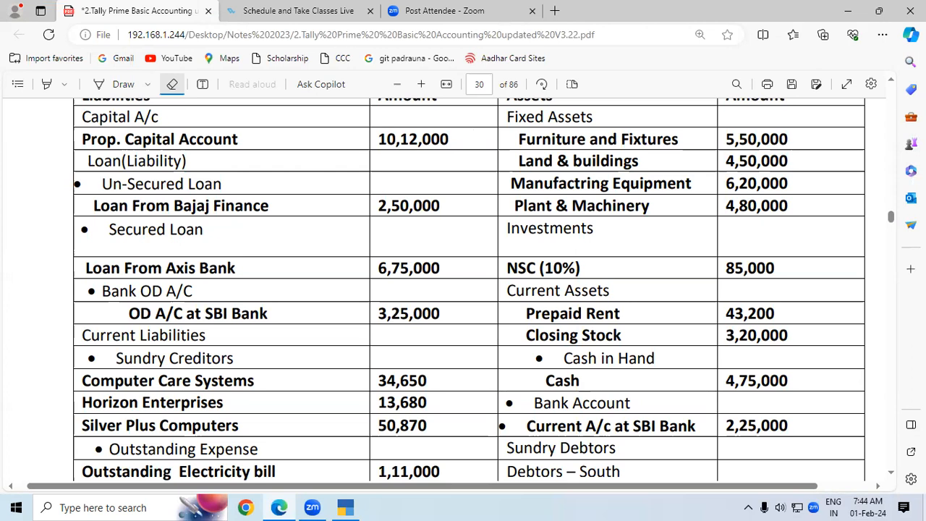
pyautogui.scroll(-2, 547, 385)
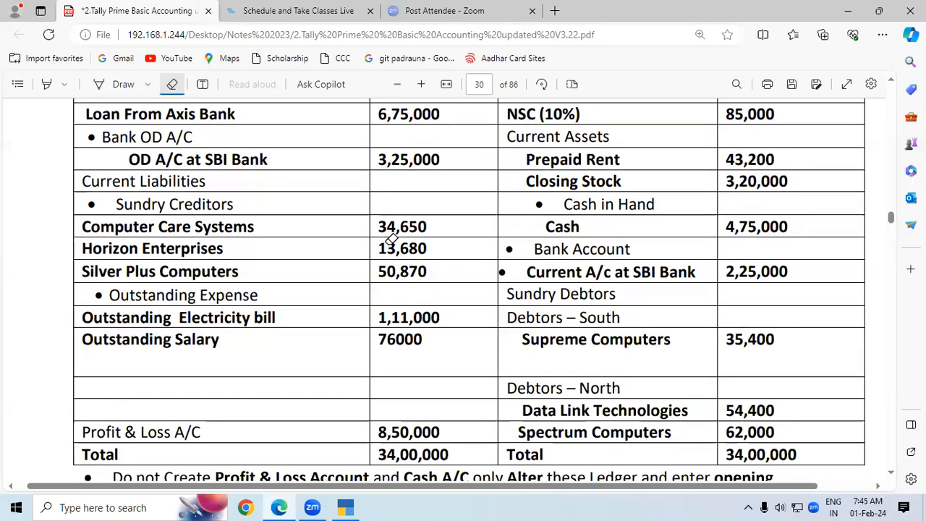
# Enter Computer Care System under Sundry Creditors with a 34,650 Cr opening balance.
pyautogui.hotkey('alt', 'Tab')
pyautogui.write('Cp')
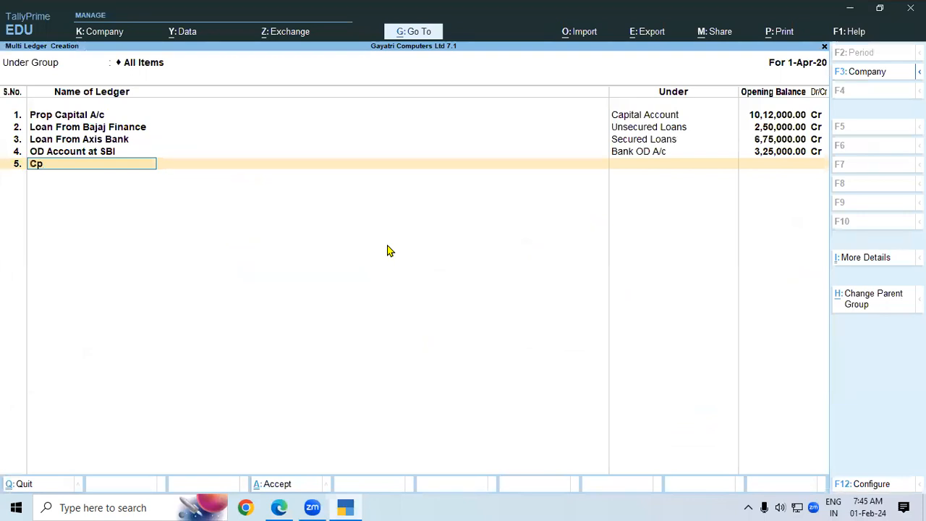
pyautogui.press('BackSpace')
pyautogui.write('omputer Care System')
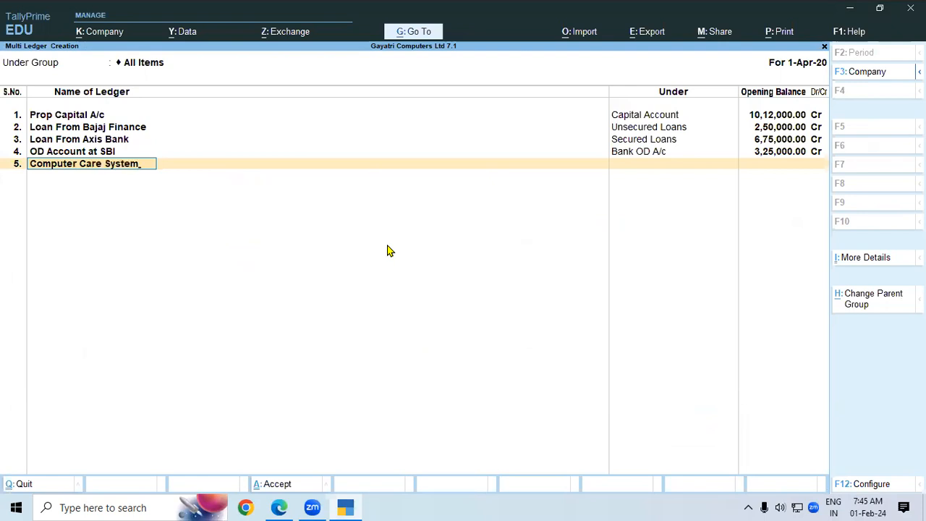
pyautogui.press('Return')
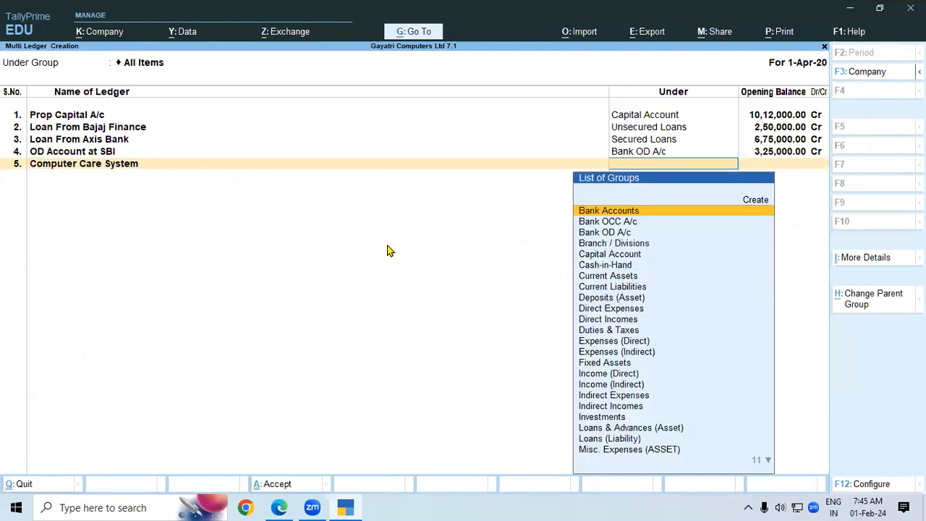
pyautogui.hotkey('alt', 'Tab')
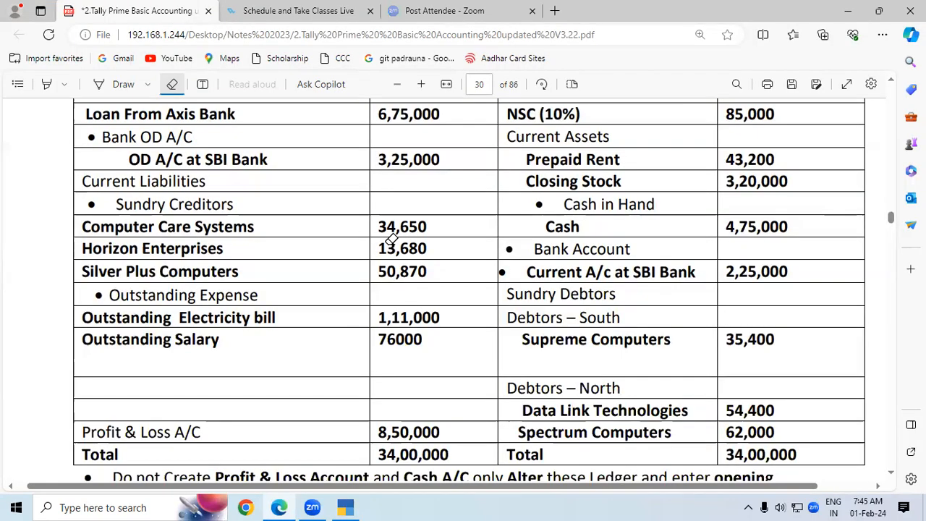
pyautogui.hotkey('alt', 'Tab')
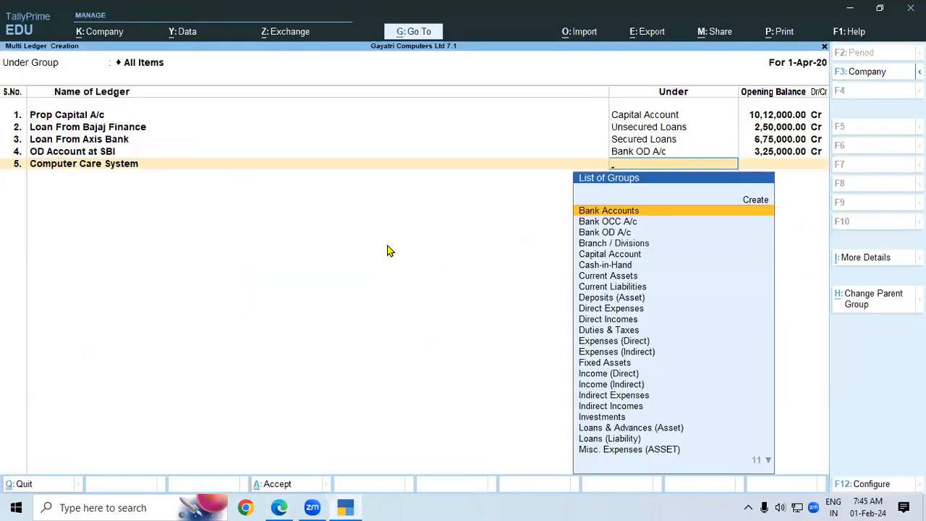
pyautogui.write('Sun')
pyautogui.press('Return')
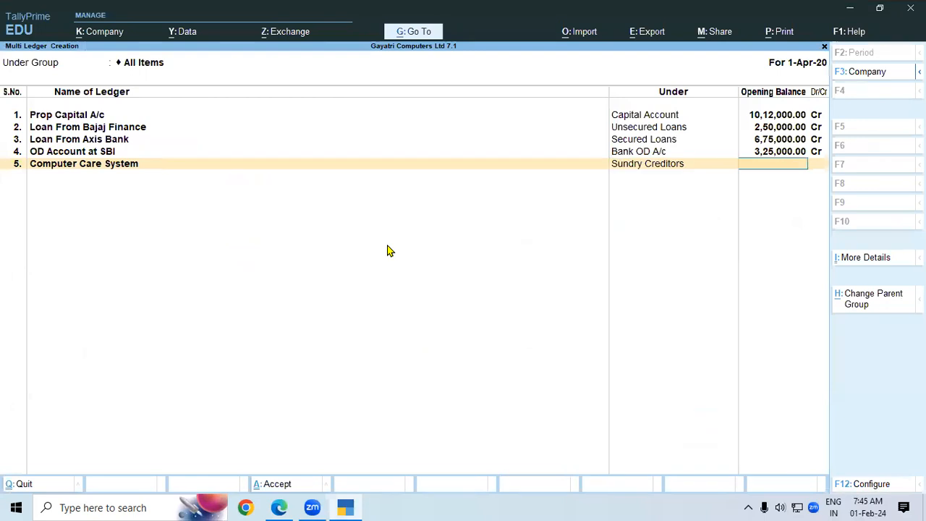
pyautogui.write('34650')
pyautogui.press('Return')
pyautogui.press('Return')
pyautogui.press('Return')
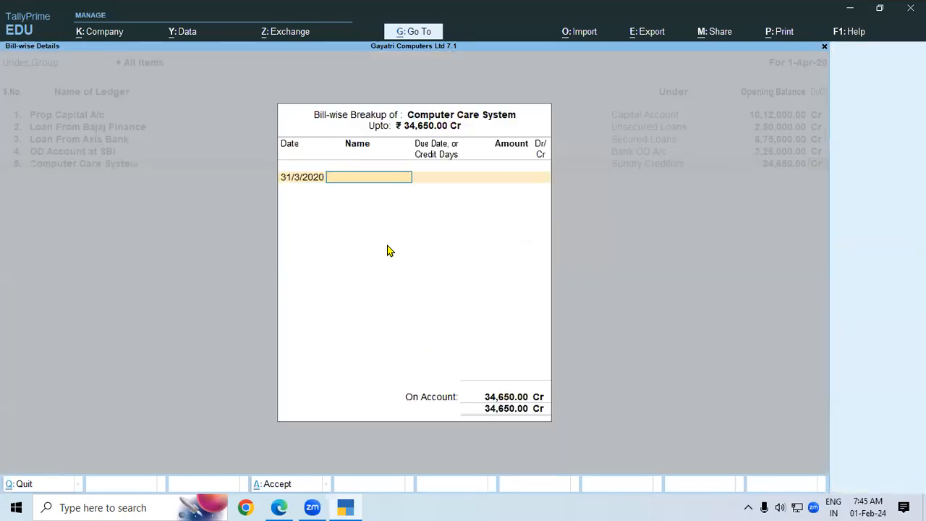
pyautogui.press('Return')
pyautogui.hotkey('alt', 'Tab')
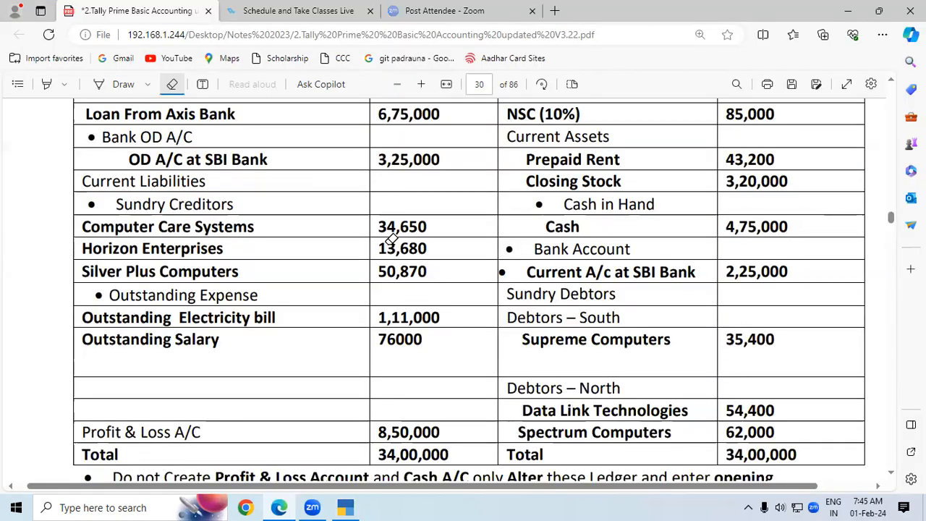
# Name row 6 'Horizon Enterprises' and place it under Sundry Creditors.
pyautogui.hotkey('alt', 'Tab')
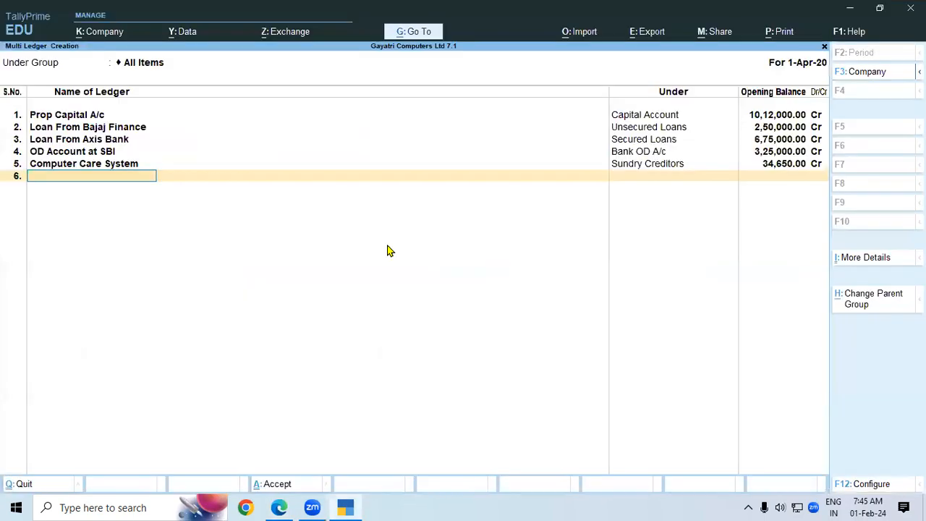
pyautogui.write('Horizon Enter')
pyautogui.write('prises')
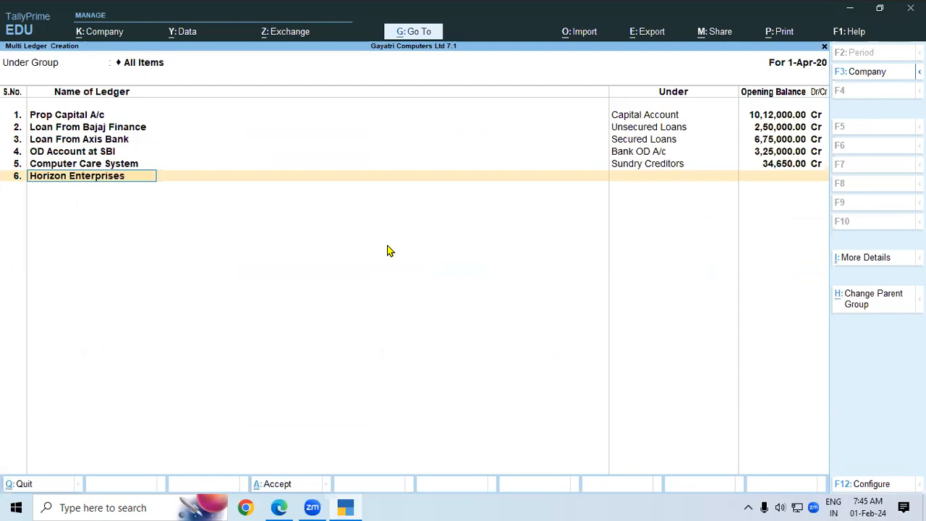
pyautogui.press('Return')
pyautogui.hotkey('alt', 'Tab')
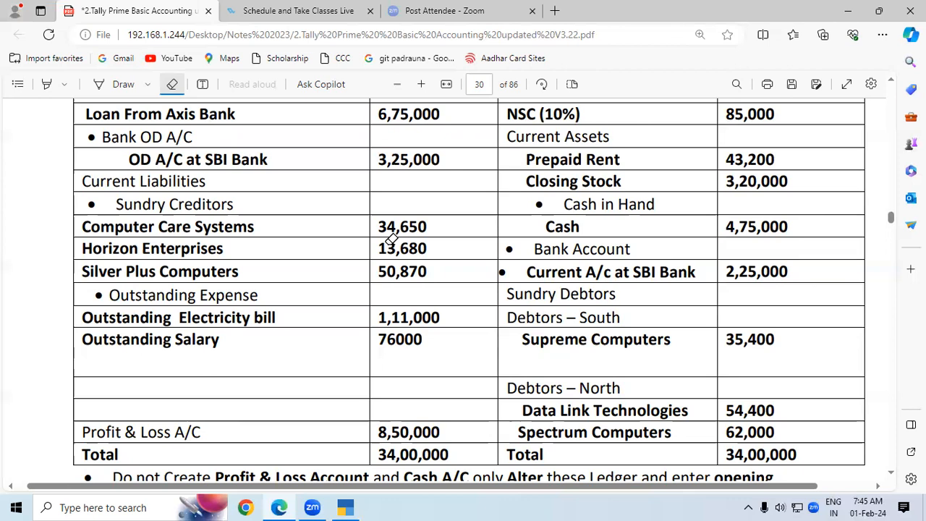
pyautogui.hotkey('alt', 'Tab')
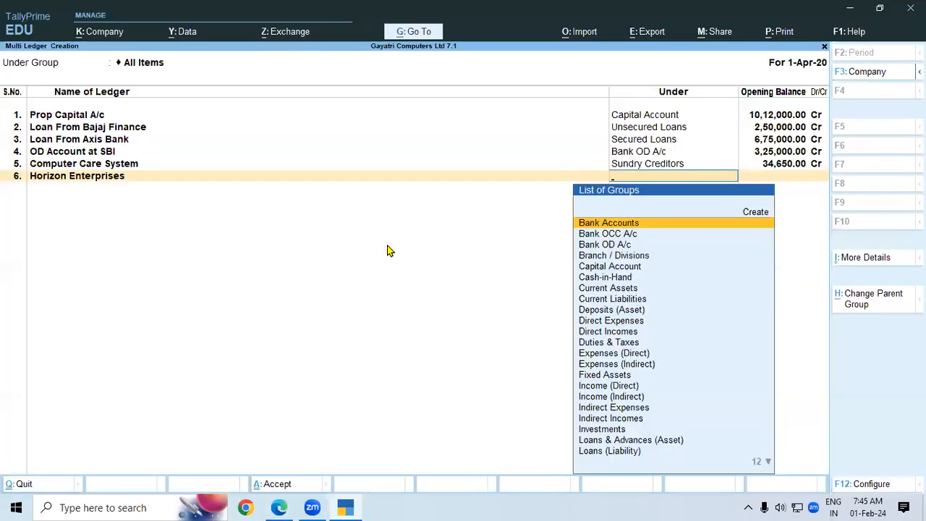
pyautogui.write('sun')
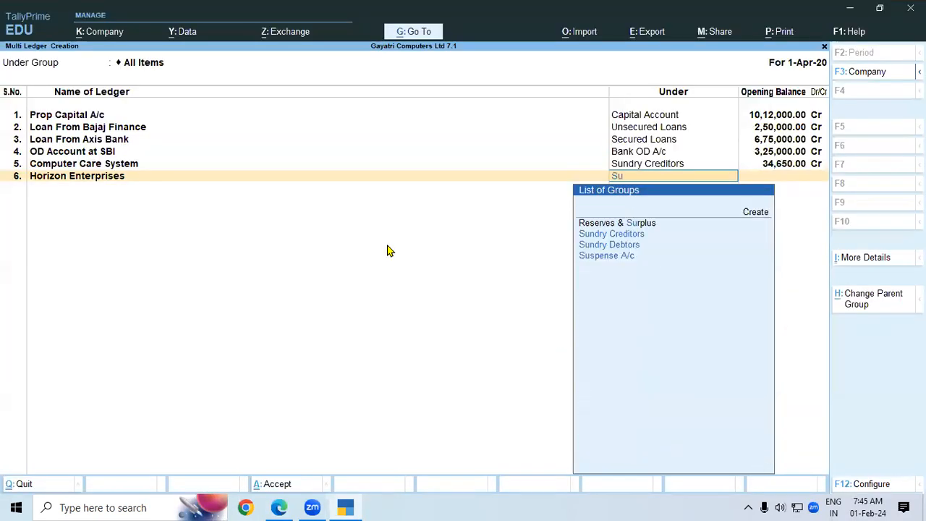
pyautogui.press('Return')
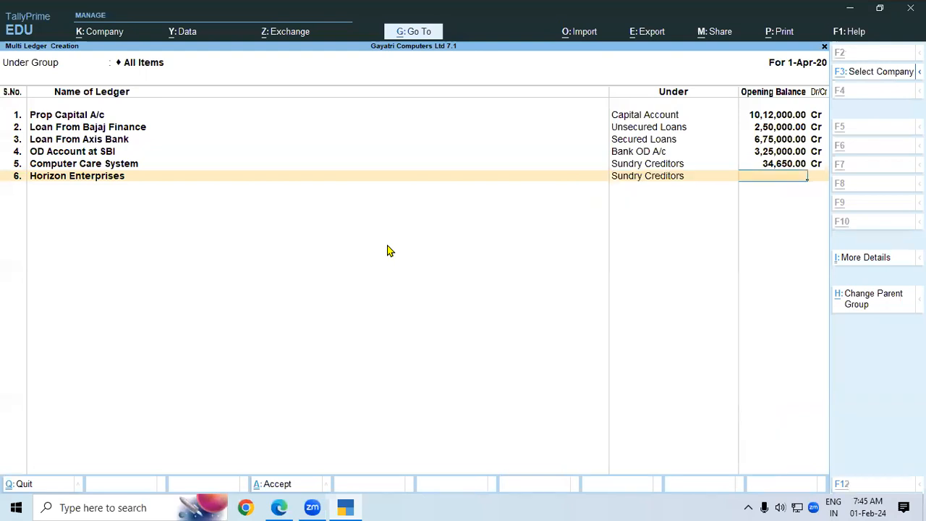
# Give Horizon Enterprises a 15,480 credit opening balance.
pyautogui.hotkey('alt', 'Tab')
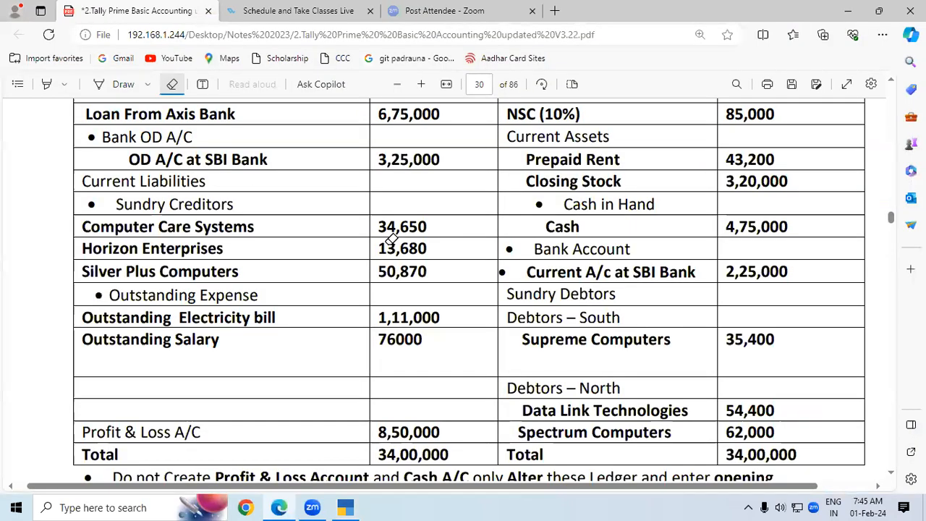
pyautogui.hotkey('alt', 'Tab')
pyautogui.write('15480')
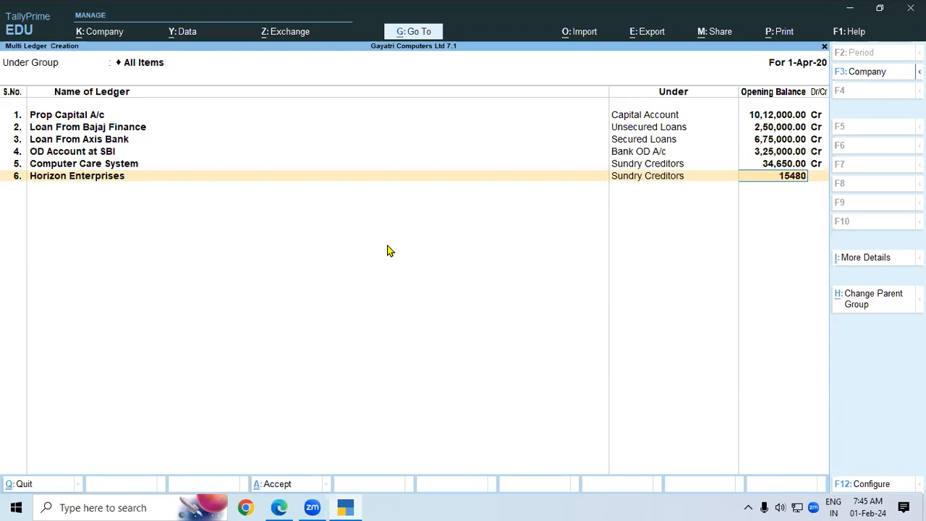
pyautogui.press('Return')
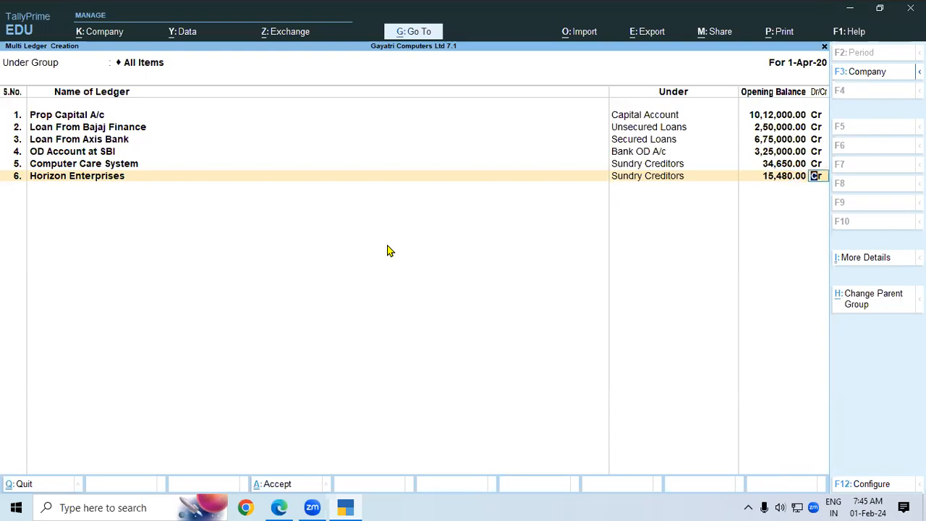
pyautogui.press('Return')
pyautogui.press('Return')
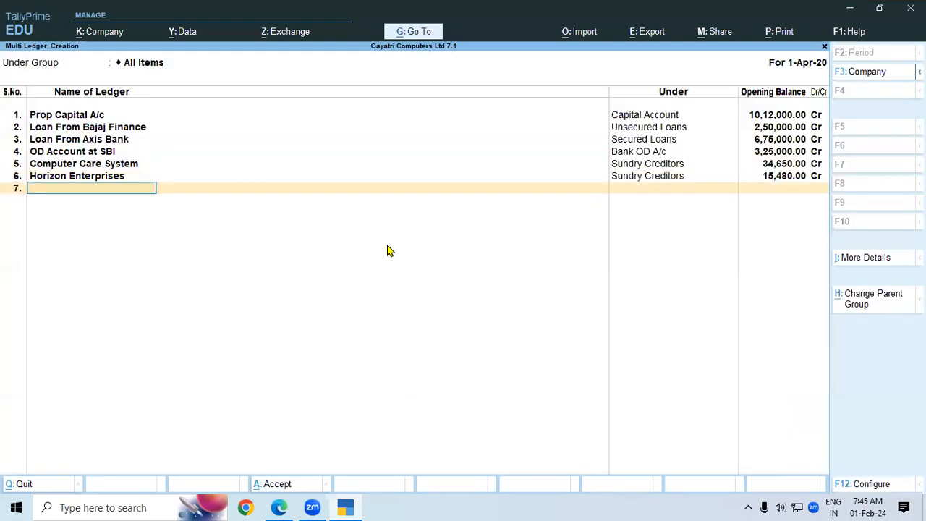
# Add 'Silver Plus Computer' in row 7 under Sundry Creditors.
pyautogui.hotkey('alt', 'Tab')
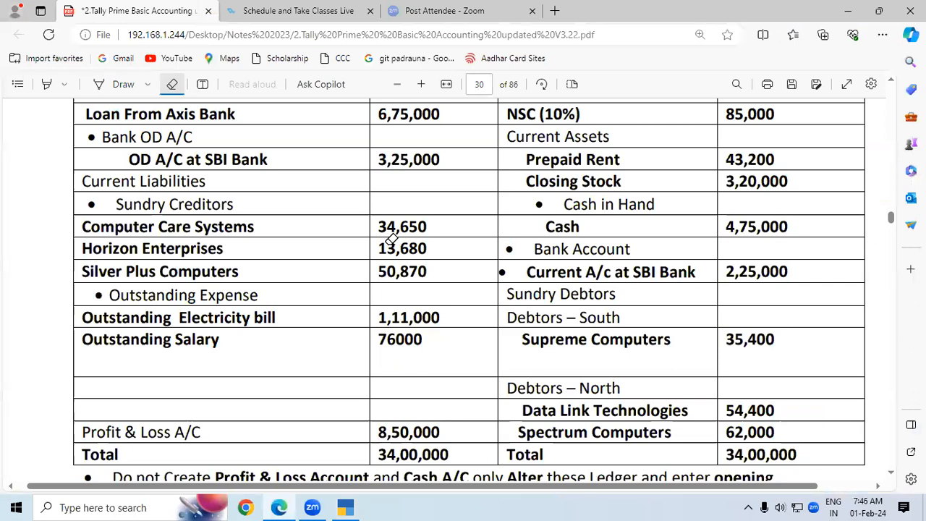
pyautogui.hotkey('alt', 'Tab')
pyautogui.write('S')
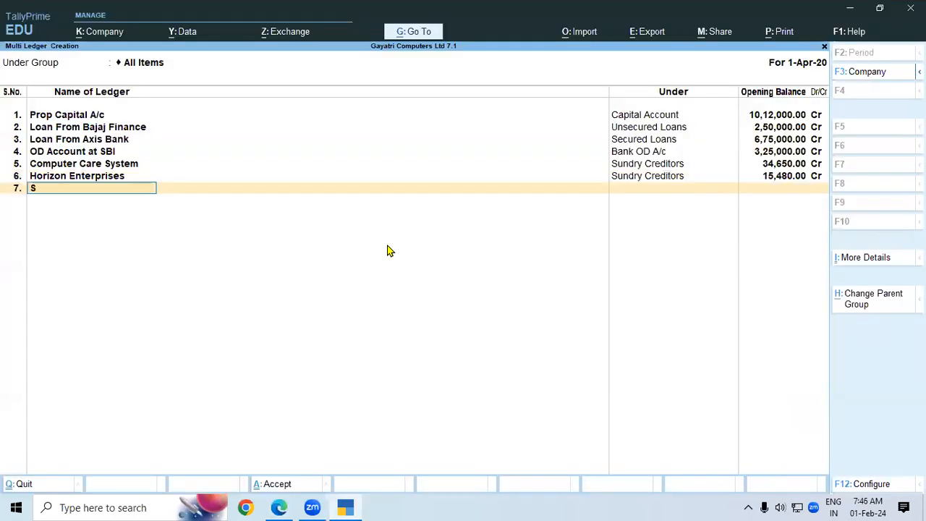
pyautogui.write('ilver Plus')
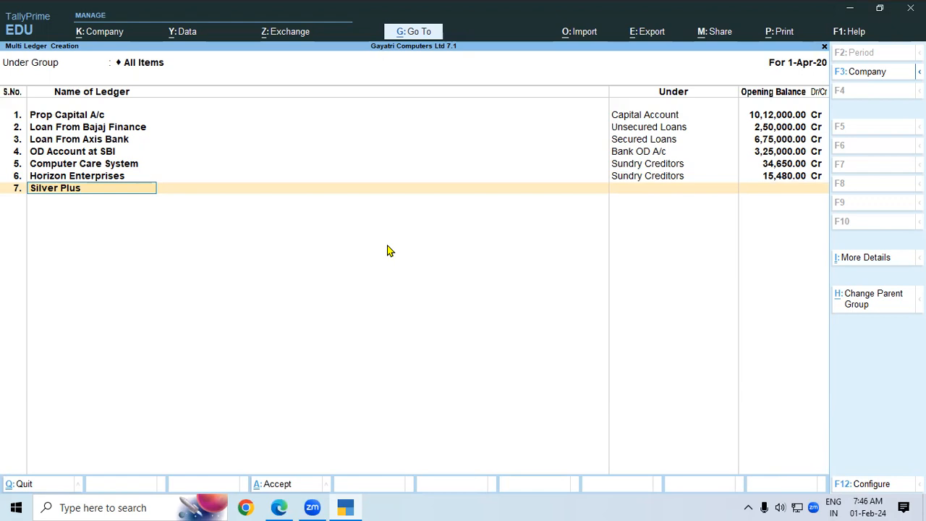
pyautogui.write('Computer')
pyautogui.press('Return')
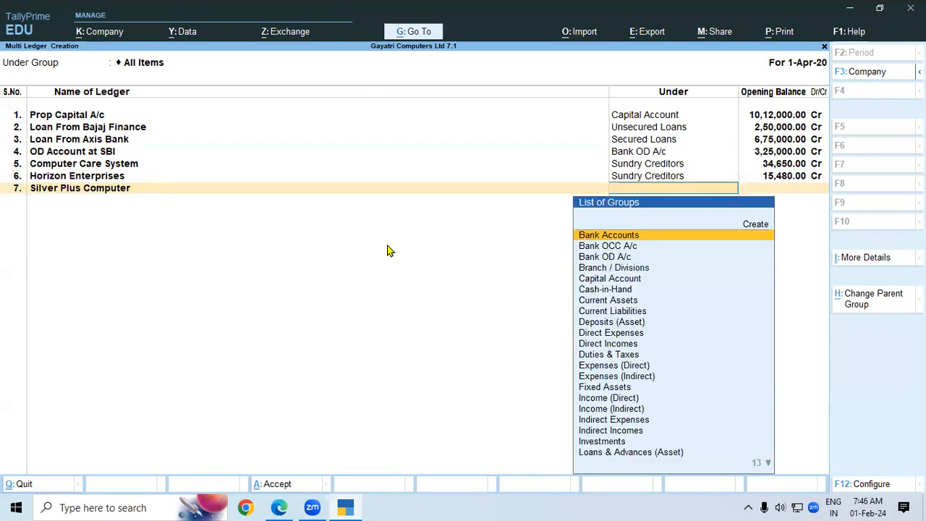
pyautogui.write('Sun')
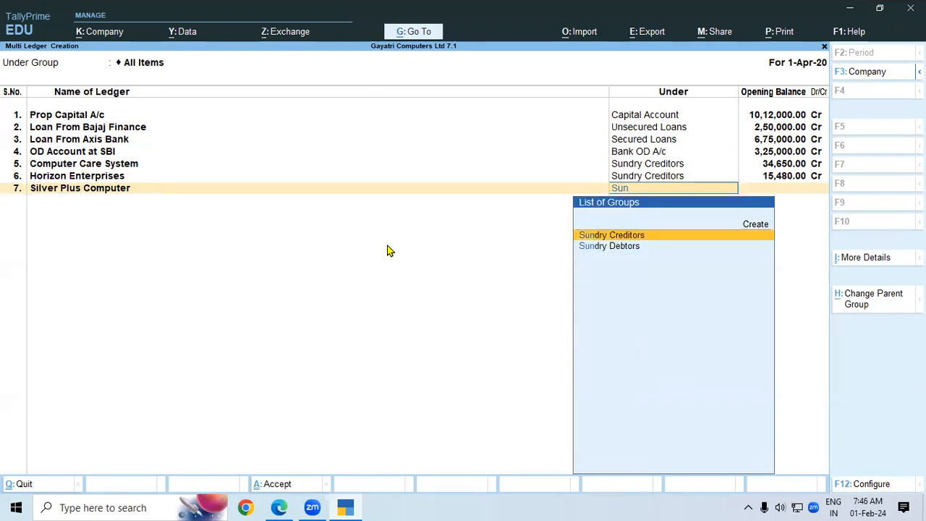
pyautogui.press('Return')
# Enter a 50,870 credit opening balance for Silver Plus Computer.
pyautogui.hotkey('alt', 'Tab')
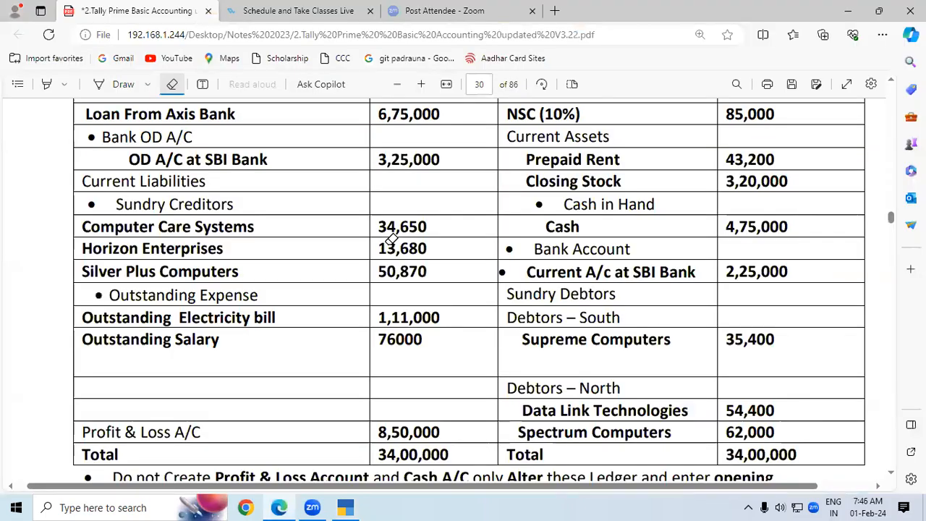
pyautogui.hotkey('alt', 'Tab')
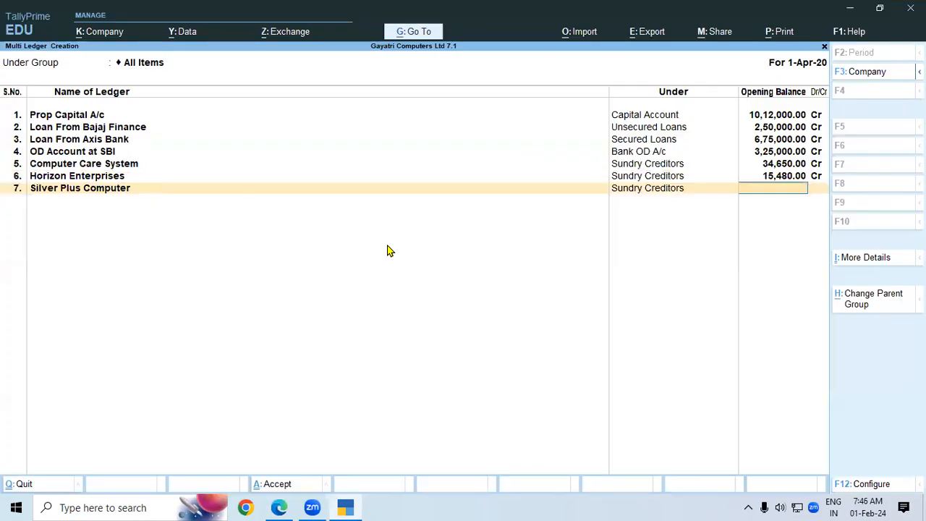
pyautogui.write('50,870')
pyautogui.press('Return')
pyautogui.press('Return')
pyautogui.press('Return')
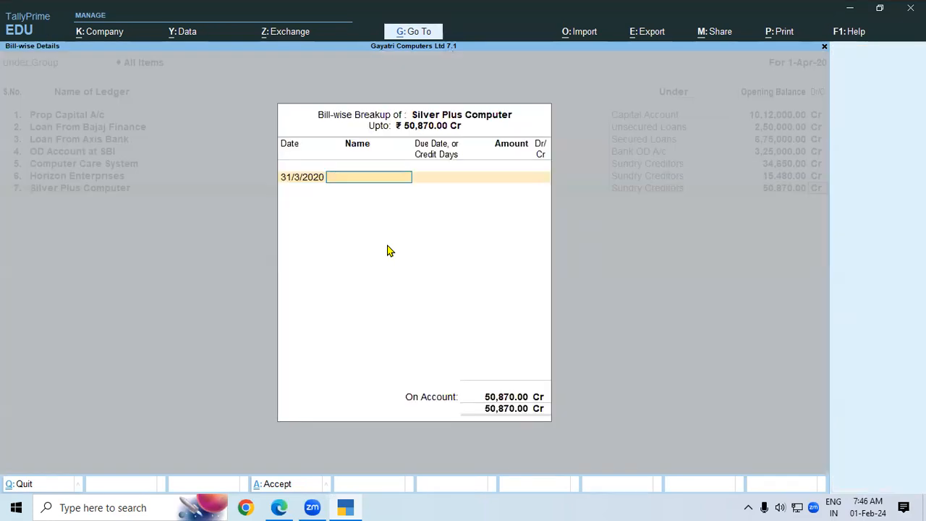
pyautogui.press('Return')
# Start row 8 by typing the ledger name 'Outstanding Ele B'.
pyautogui.hotkey('alt', 'Tab')
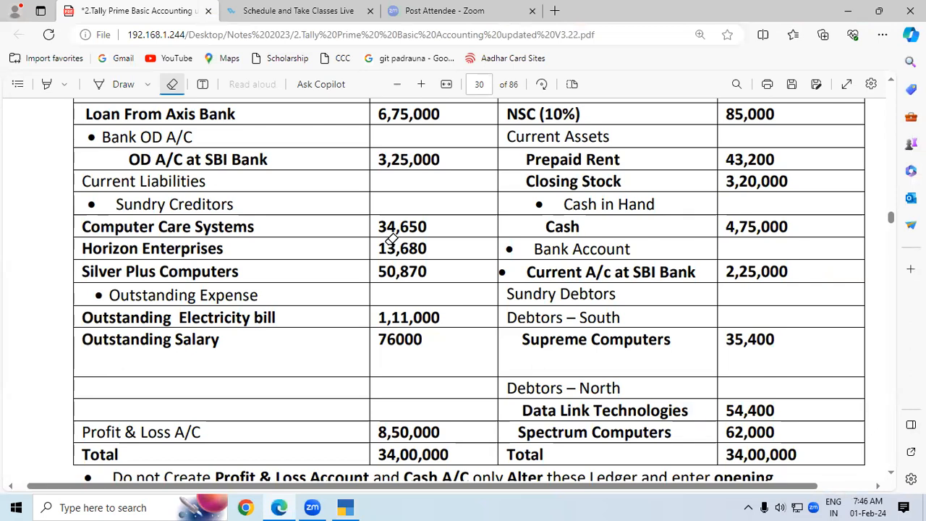
pyautogui.hotkey('alt', 'Tab')
pyautogui.write('Ou')
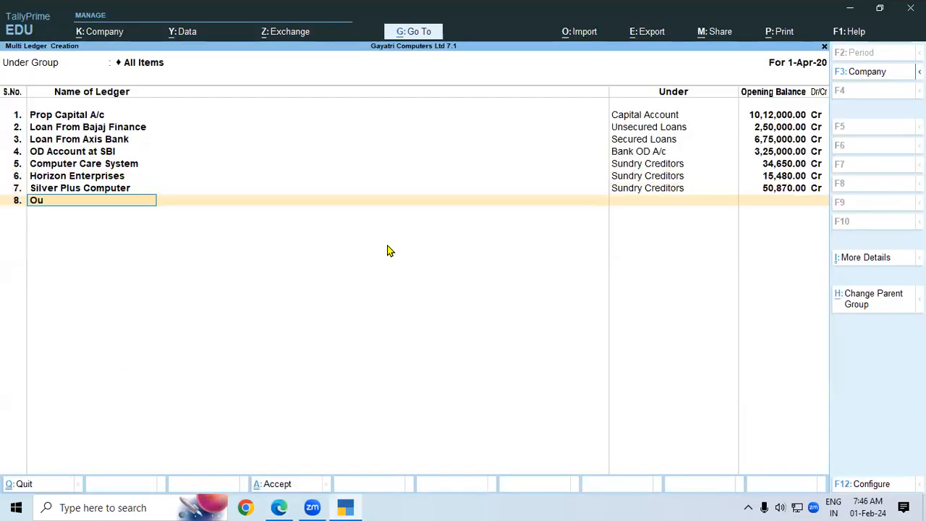
pyautogui.write('tstanding Ele Bill')
# Confirm 'Outstanding Ele Bill' and create group 'Outstanding Expenses' under Current Liabilities for it.
pyautogui.press('Return')
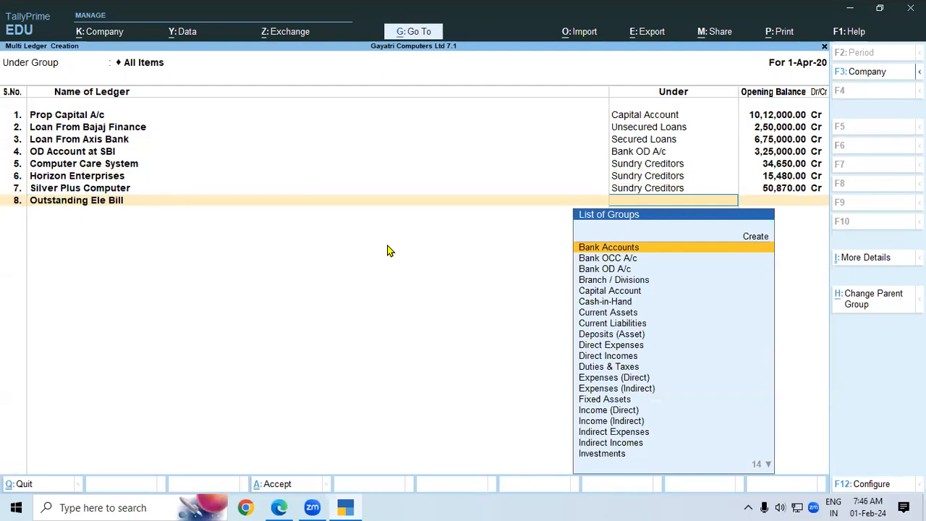
pyautogui.hotkey('alt', 'c')
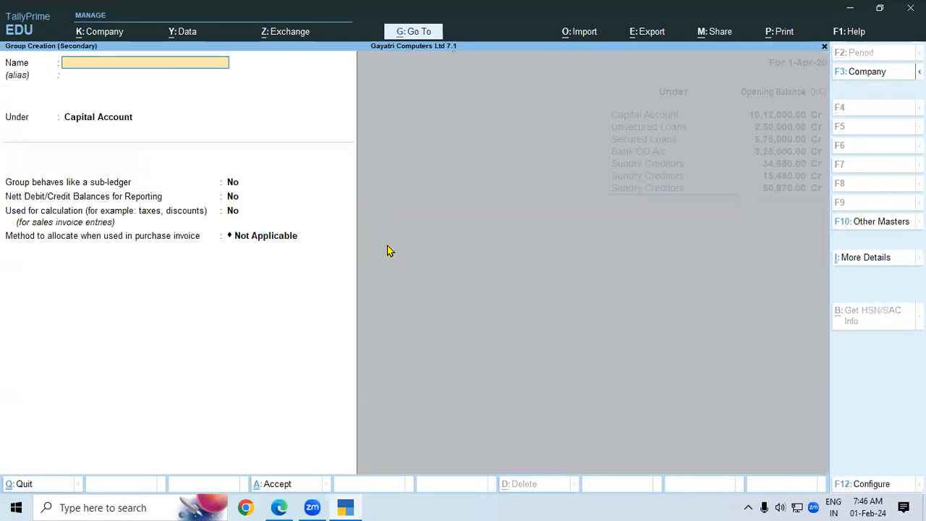
pyautogui.write('O')
pyautogui.write('ustanding Ex')
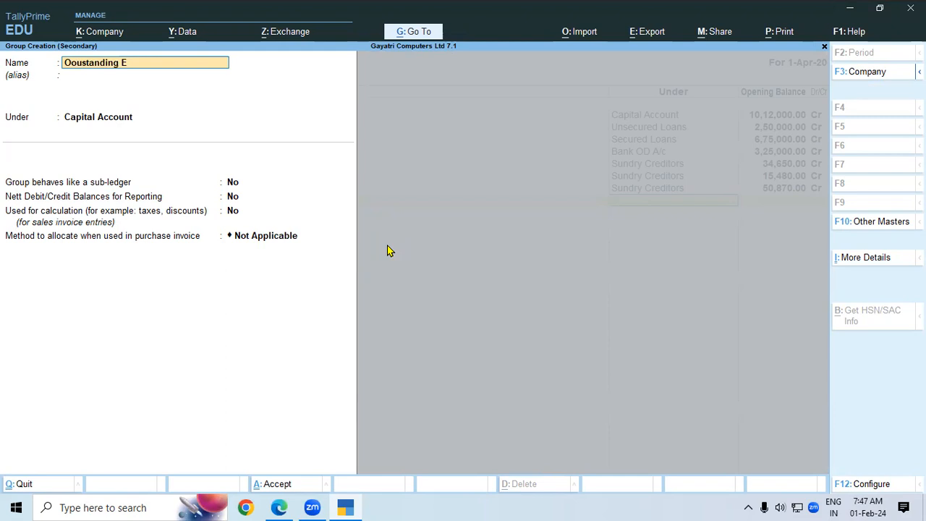
pyautogui.press('BackSpace')
pyautogui.press('BackSpace')
pyautogui.press('BackSpace')
pyautogui.press('BackSpace')
pyautogui.press('BackSpace')
pyautogui.press('BackSpace')
pyautogui.press('BackSpace')
pyautogui.press('BackSpace')
pyautogui.press('BackSpace')
pyautogui.press('BackSpace')
pyautogui.press('BackSpace')
pyautogui.press('BackSpace')
pyautogui.write('utstanding Expenses')
pyautogui.press('Return')
pyautogui.press('Return')
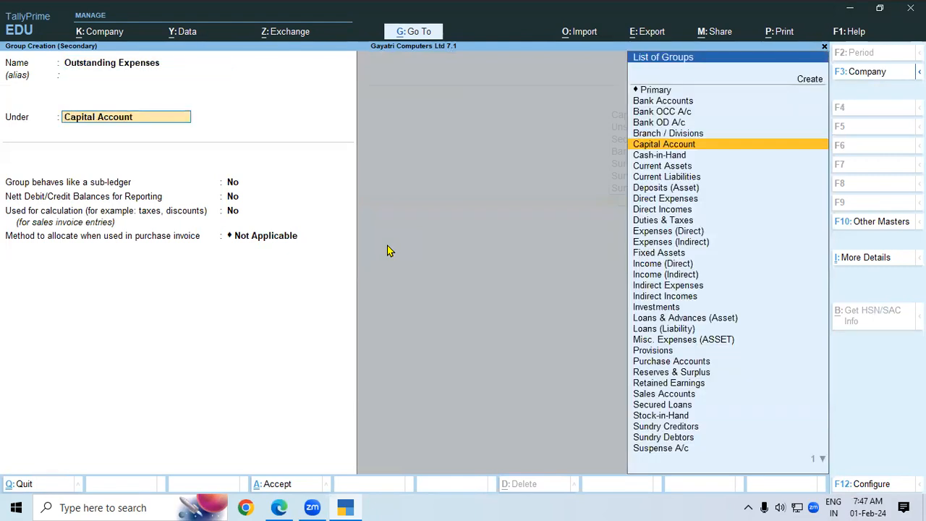
pyautogui.write('Cu')
pyautogui.press('Down')
pyautogui.press('Down')
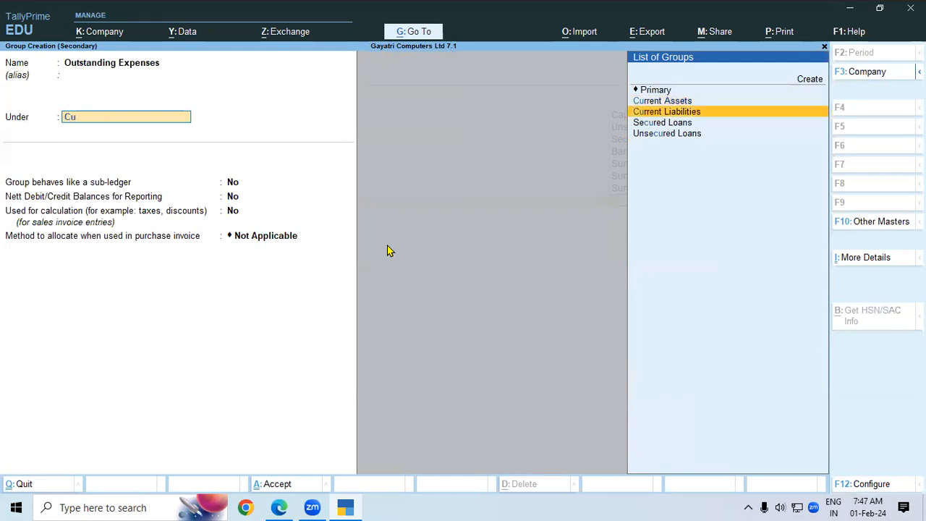
pyautogui.press('Return')
# Save the Outstanding Expenses group and give Outstanding Ele Bill a 1,11,000 opening balance.
pyautogui.hotkey('ctrl', 'a')
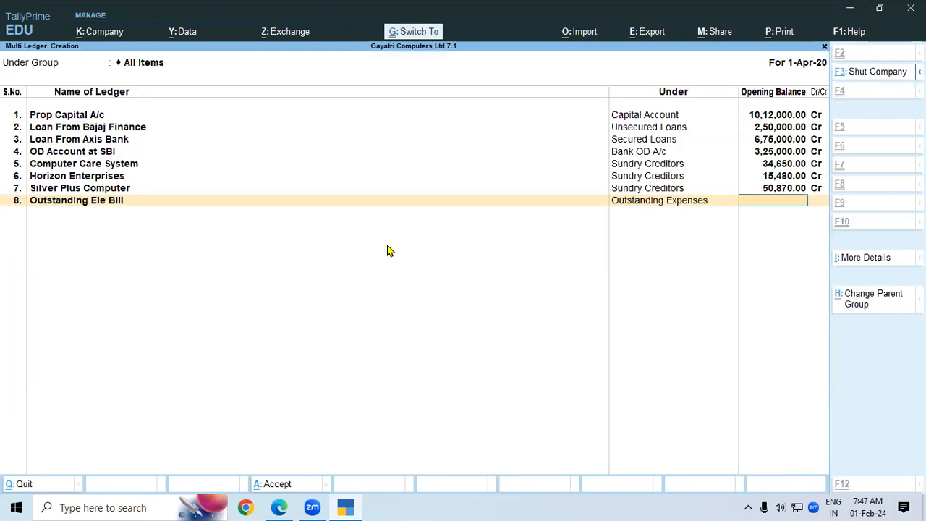
pyautogui.write('1')
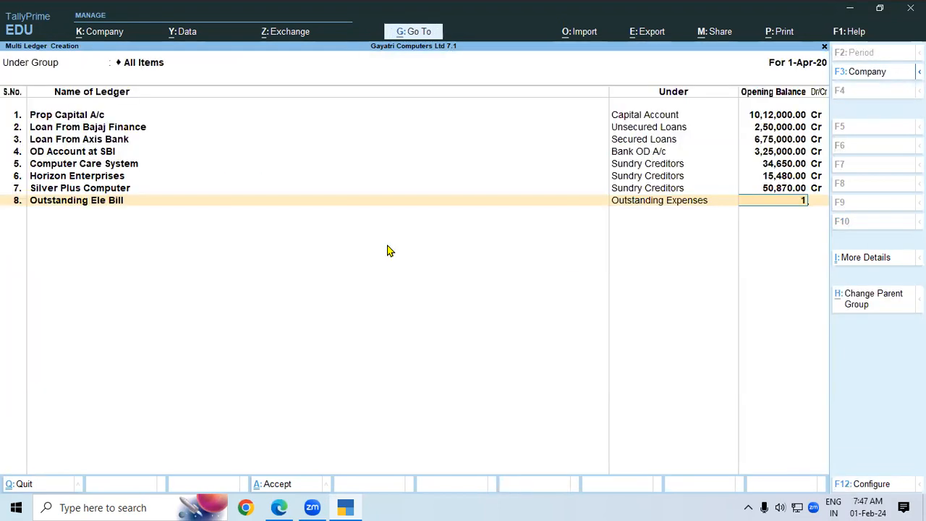
pyautogui.write(',11,000')
pyautogui.press('Return')
pyautogui.press('Return')
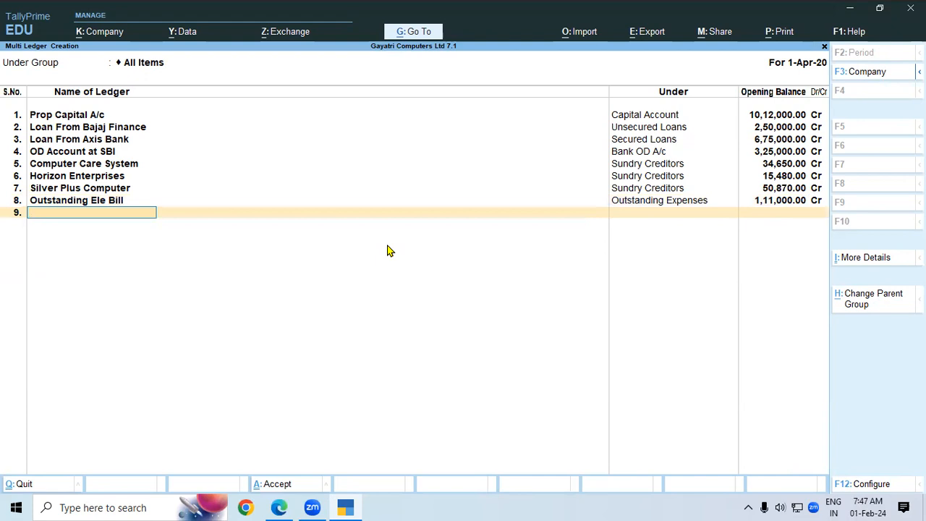
# Add 'Outstanding Salary' under Outstanding Expenses with a 76,000 credit opening balance.
pyautogui.hotkey('alt', 'Tab')
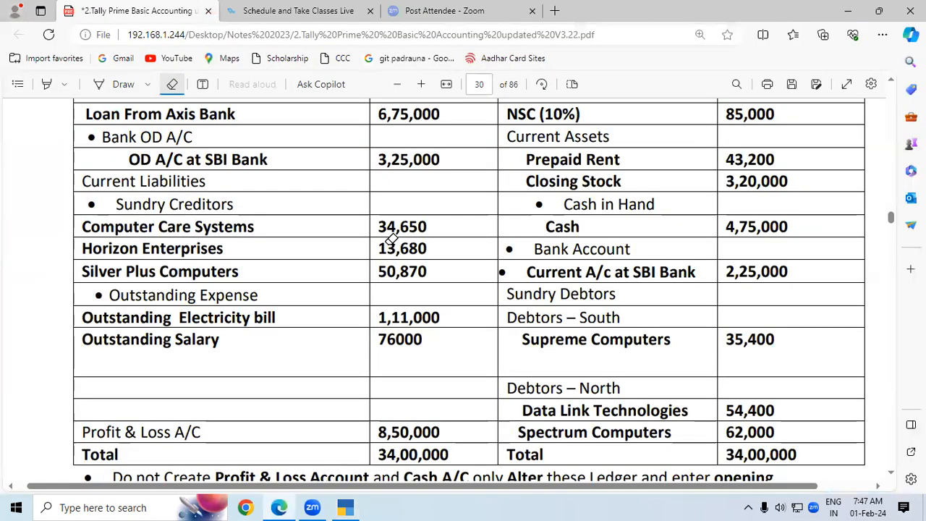
pyautogui.hotkey('alt', 'Tab')
pyautogui.write('O')
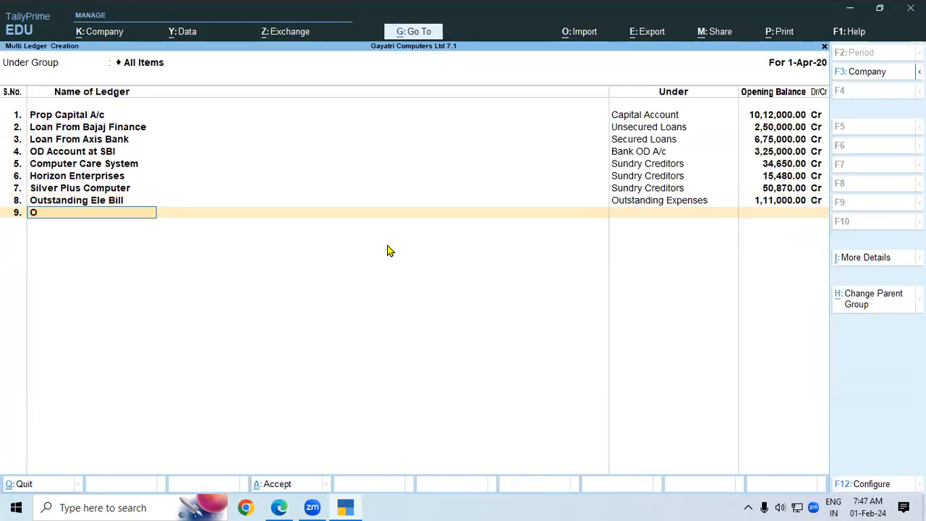
pyautogui.write('utstanding Salary')
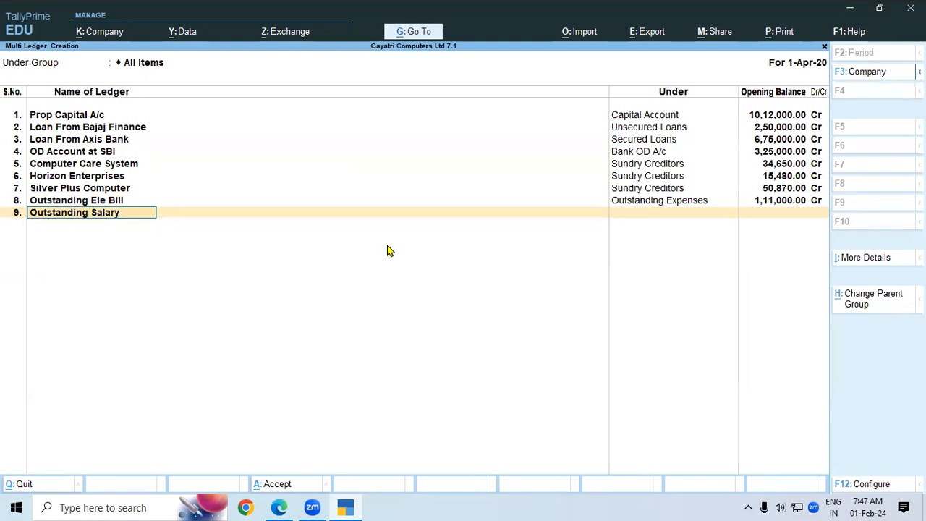
pyautogui.press('Return')
pyautogui.write('Ou')
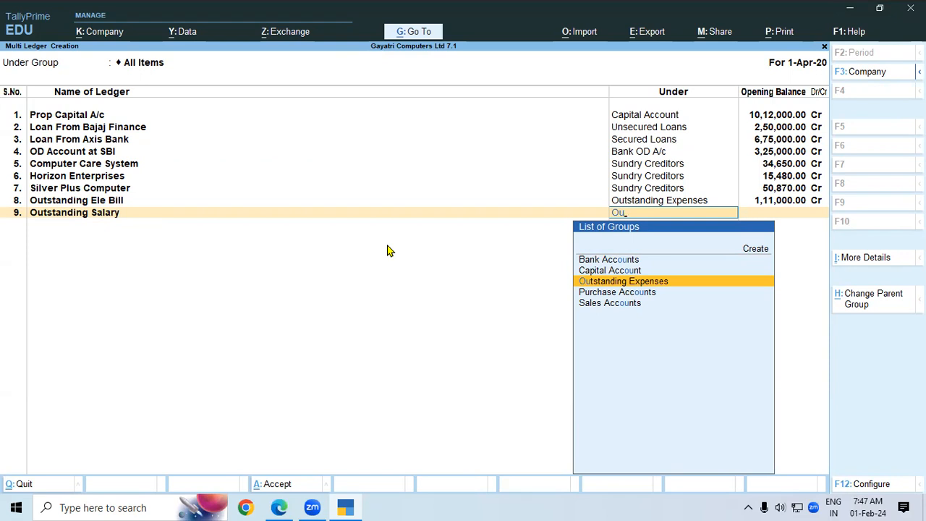
pyautogui.press('Return')
pyautogui.hotkey('alt', 'Tab')
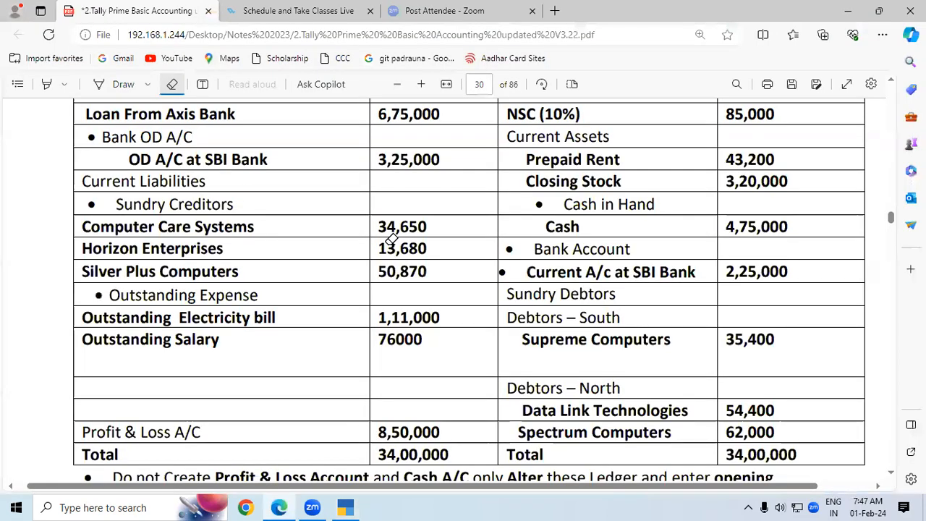
pyautogui.hotkey('alt', 'Tab')
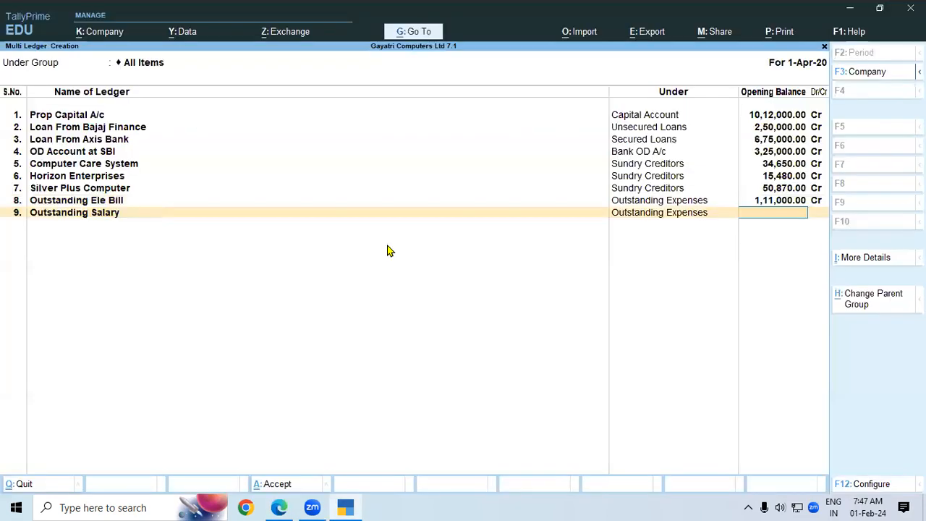
pyautogui.write('76,000')
pyautogui.press('Return')
pyautogui.press('Return')
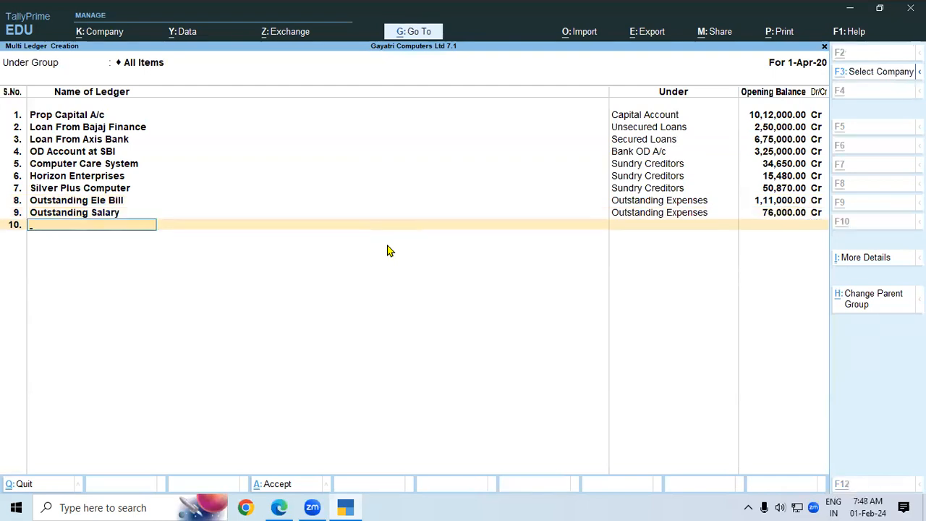
# Ink a tick beside Profit & Loss A/C on the PDF balance sheet.
pyautogui.hotkey('alt', 'Tab')
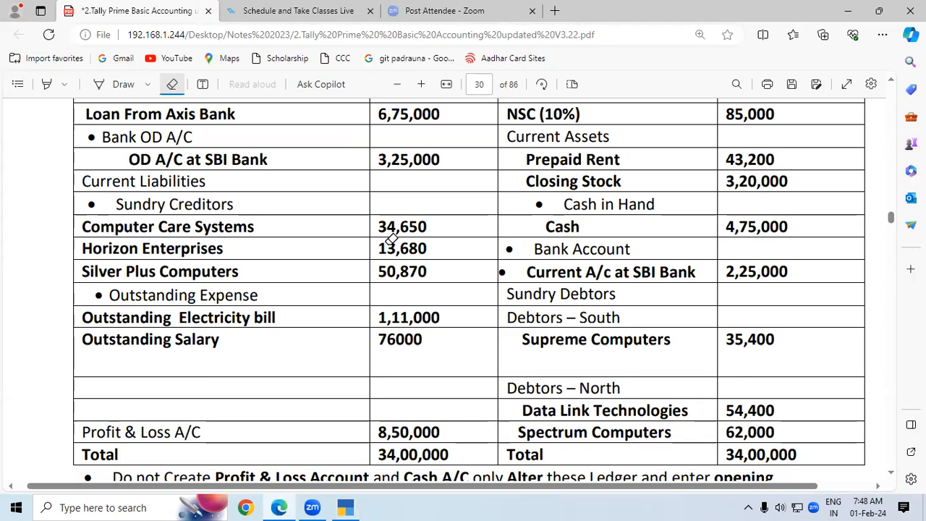
pyautogui.click(120, 84)
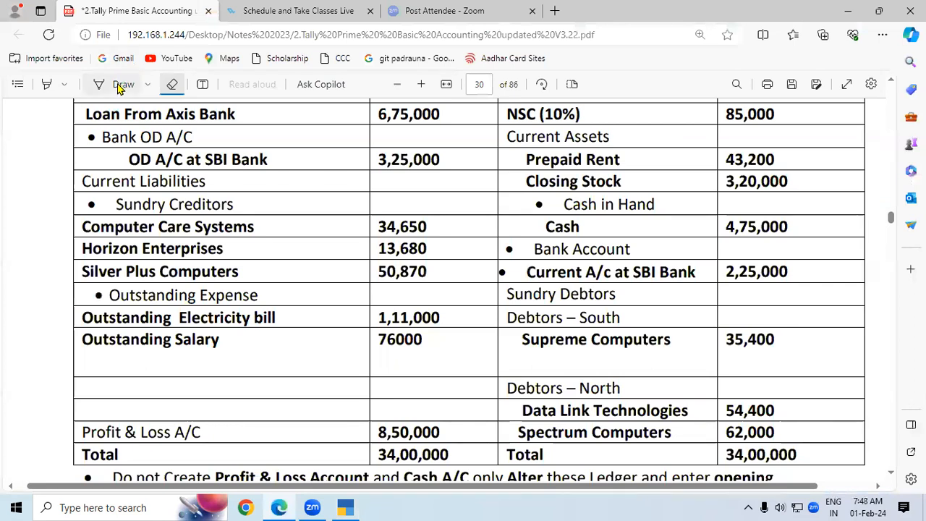
pyautogui.moveTo(209, 430)
pyautogui.mouseDown()
pyautogui.moveTo(212, 442)
pyautogui.moveTo(223, 432)
pyautogui.moveTo(210, 440)
pyautogui.mouseUp()
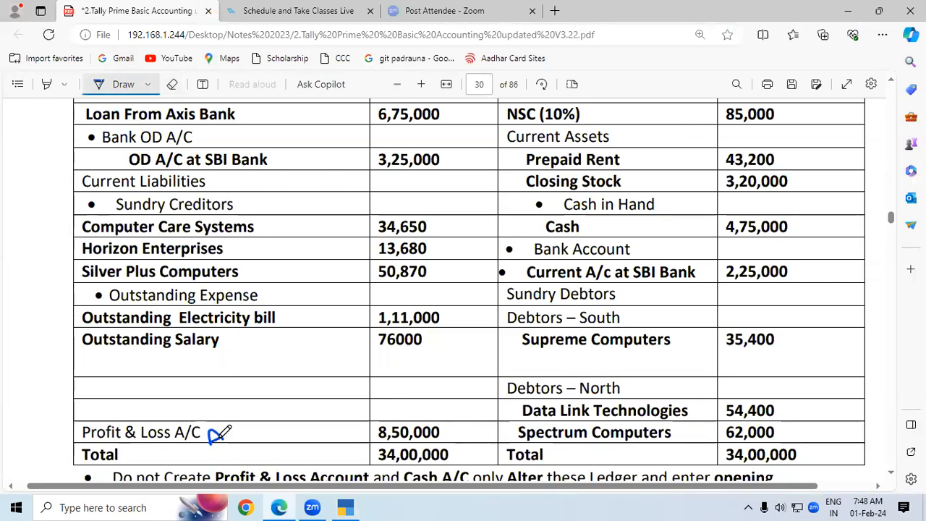
pyautogui.click(123, 84)
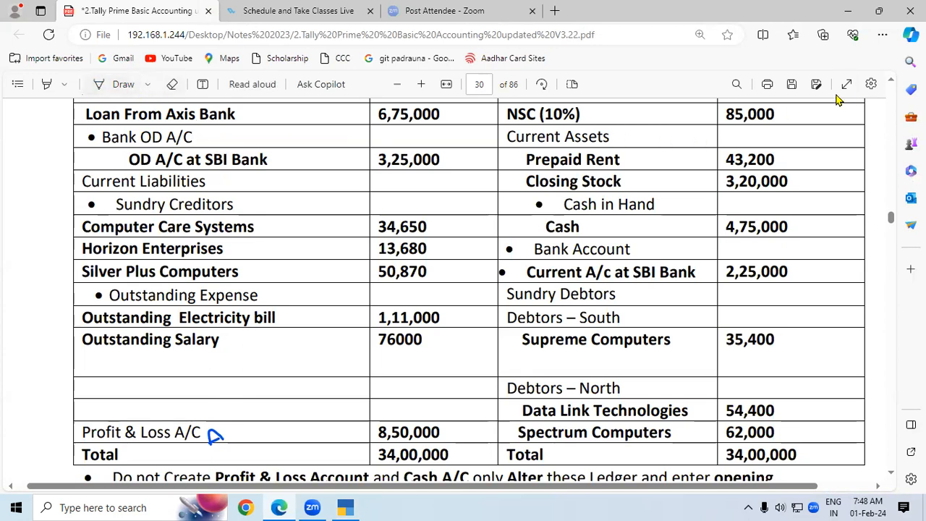
# Select and copy 'Furniture and Fixtures' from the balance sheet, then return to TallyPrime.
pyautogui.scroll(4, 891, 87)
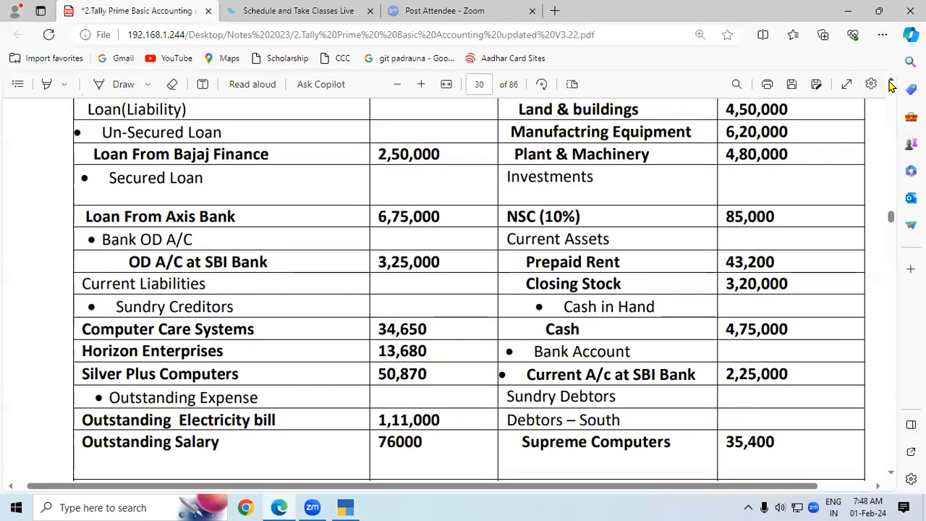
pyautogui.scroll(1, 890, 86)
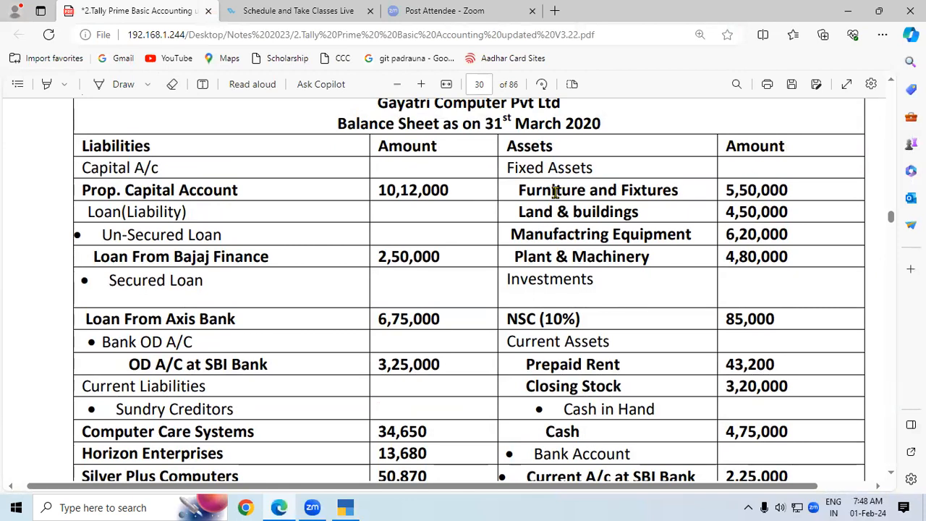
pyautogui.moveTo(520, 189); pyautogui.dragTo(684, 197)
pyautogui.hotkey('ctrl', 'c')
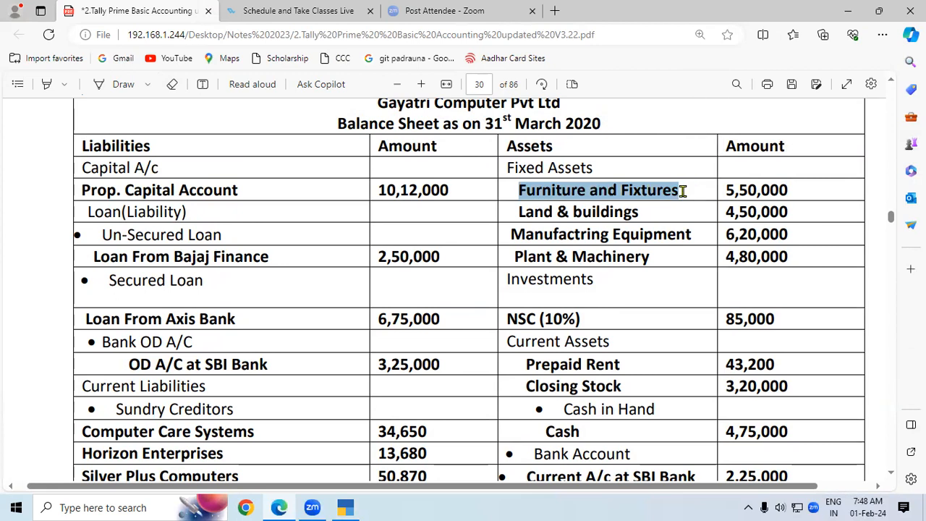
pyautogui.click(346, 507)
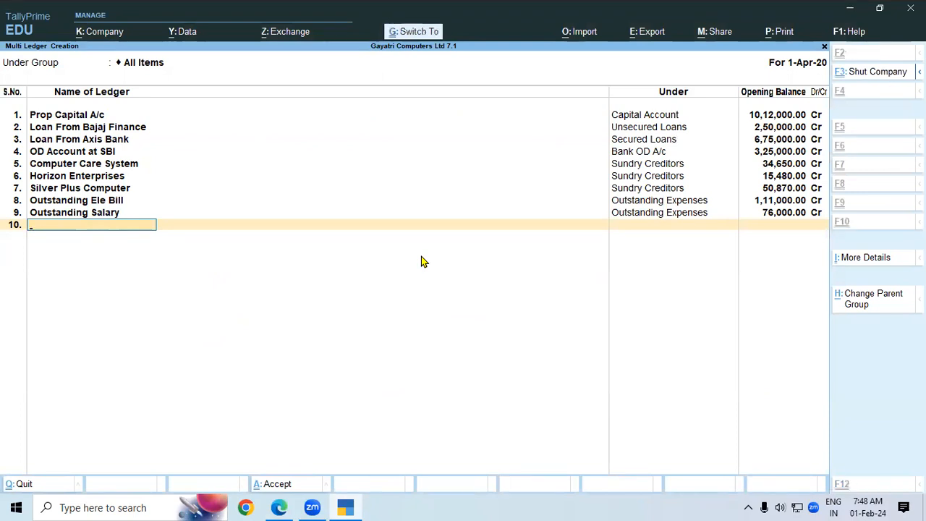
# Add 'Furniture and Fixtures' under Fixed Assets with a 5,50,000 debit opening balance.
pyautogui.hotkey('ctrl', 'v')
pyautogui.press('Return')
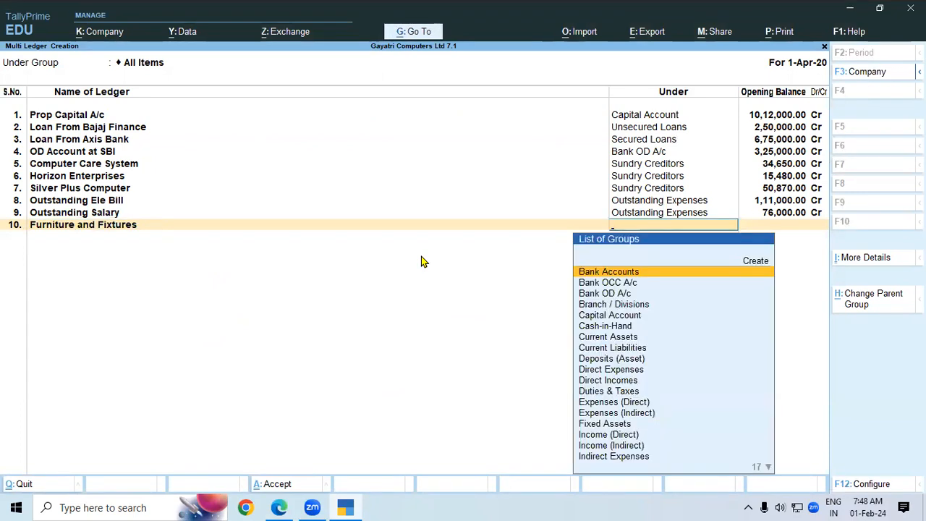
pyautogui.write('Fi')
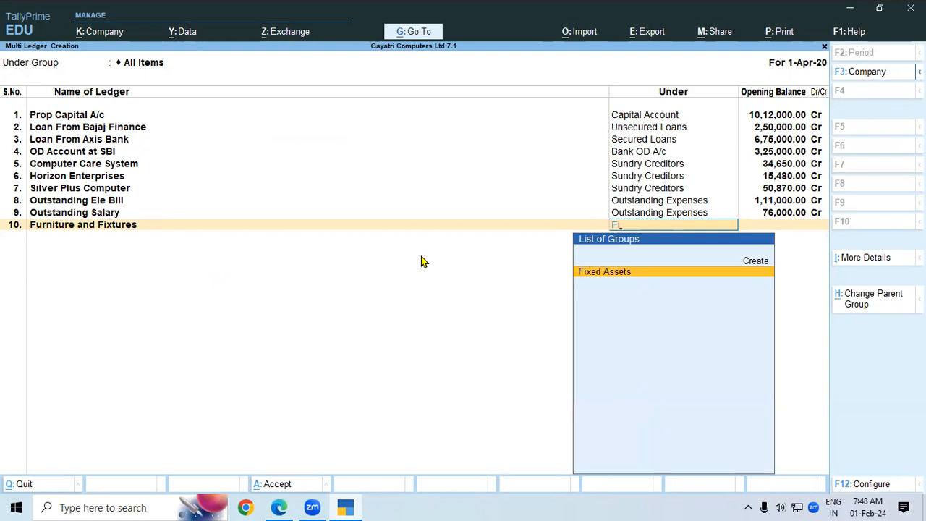
pyautogui.press('Return')
pyautogui.write('5')
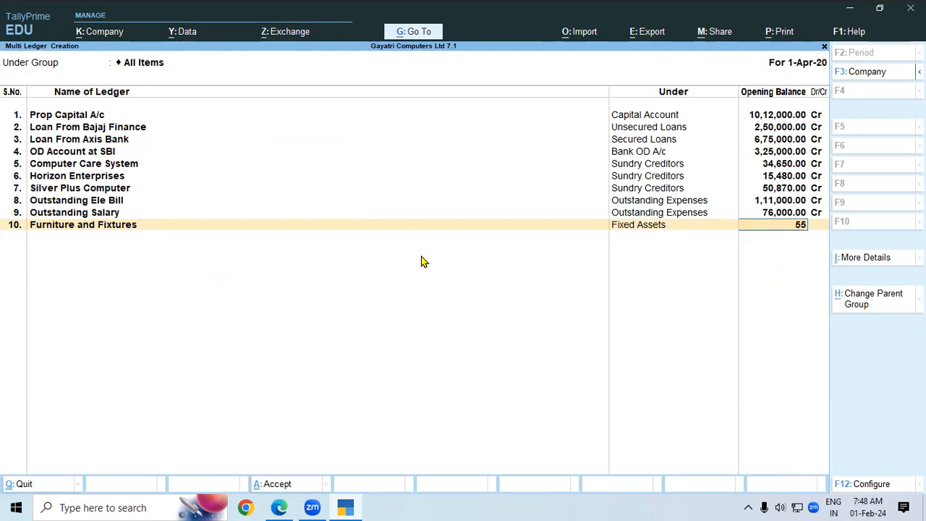
pyautogui.write(',50,000000')
pyautogui.press('Return')
pyautogui.write('d')
pyautogui.press('Return')
# Add 'Land and Building' under Fixed Assets with a 4,50,000 opening balance.
pyautogui.hotkey('alt', 'Tab')
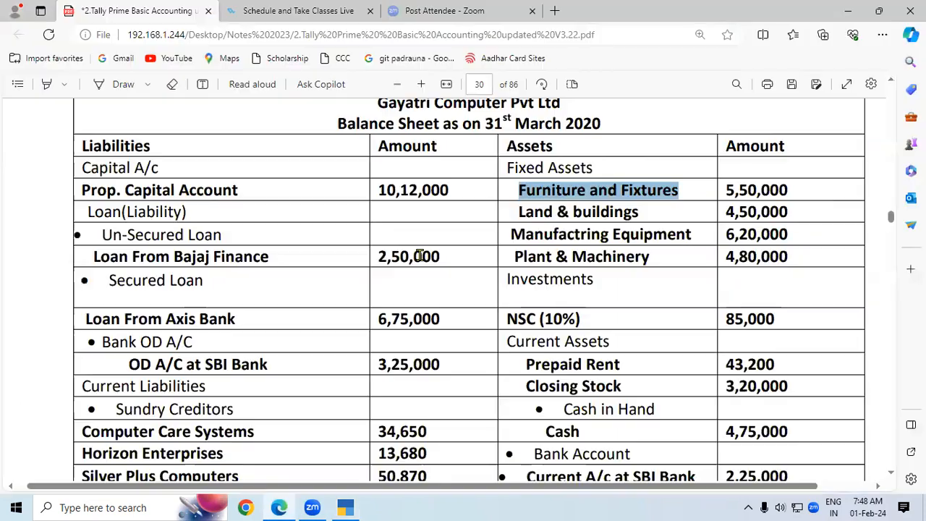
pyautogui.hotkey('alt', 'Tab')
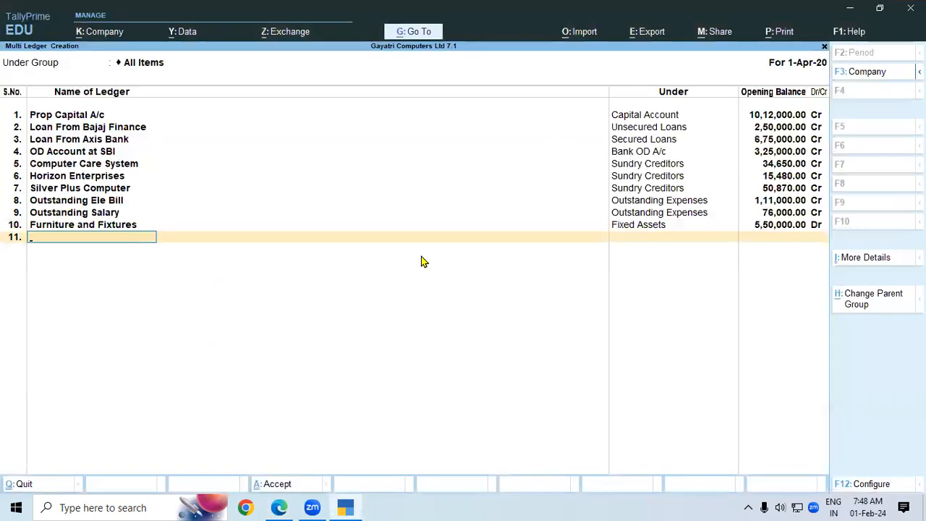
pyautogui.write('Land and Building 5')
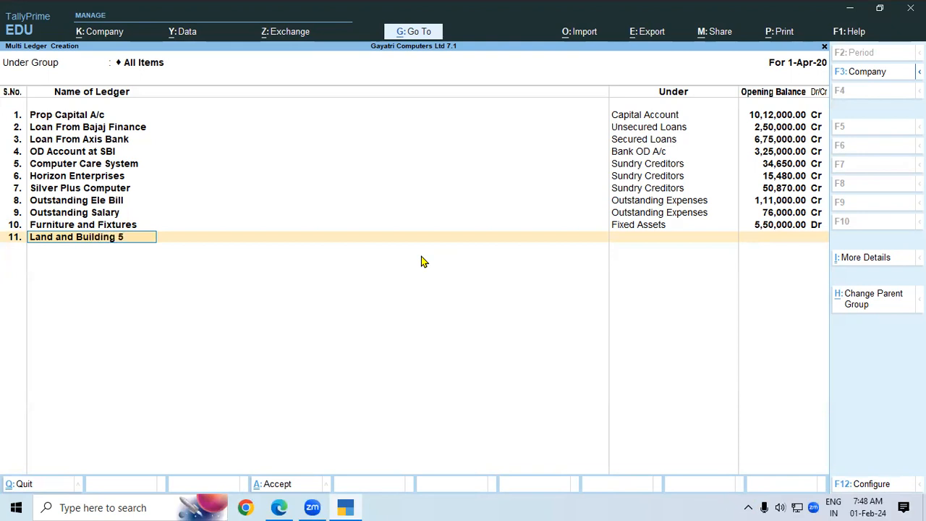
pyautogui.press('Return')
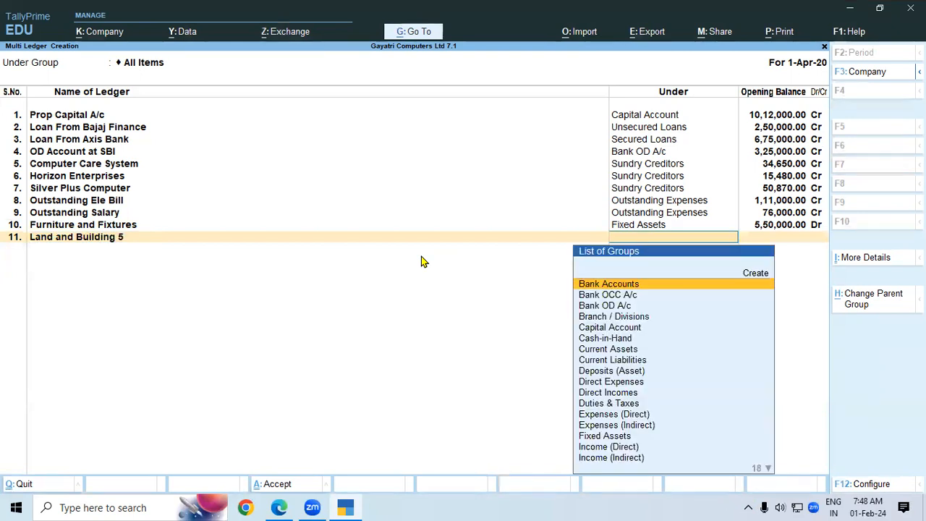
pyautogui.write('Fi')
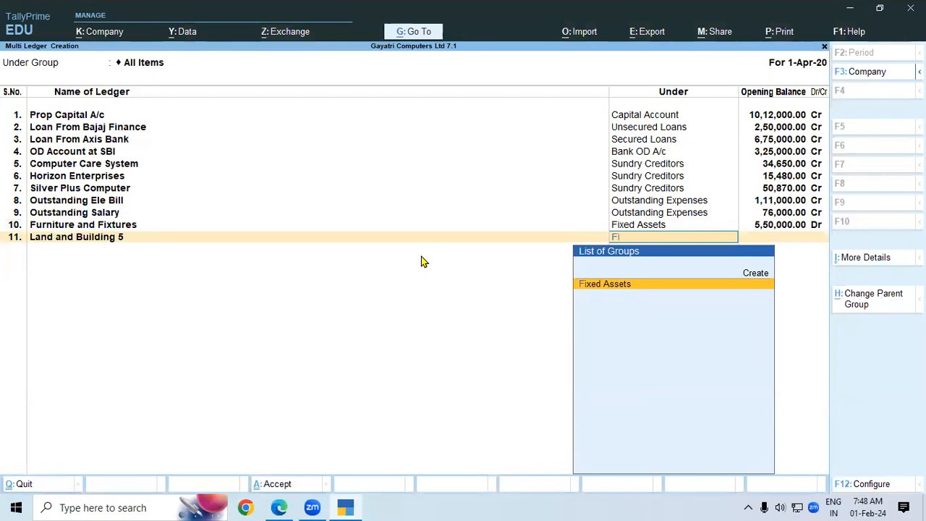
pyautogui.press('Return')
pyautogui.write('4,50,000')
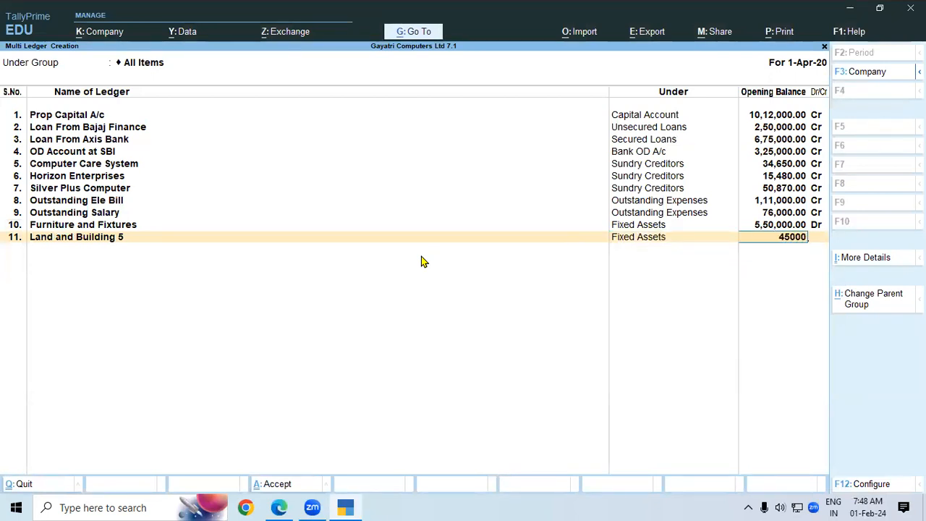
pyautogui.press('Return')
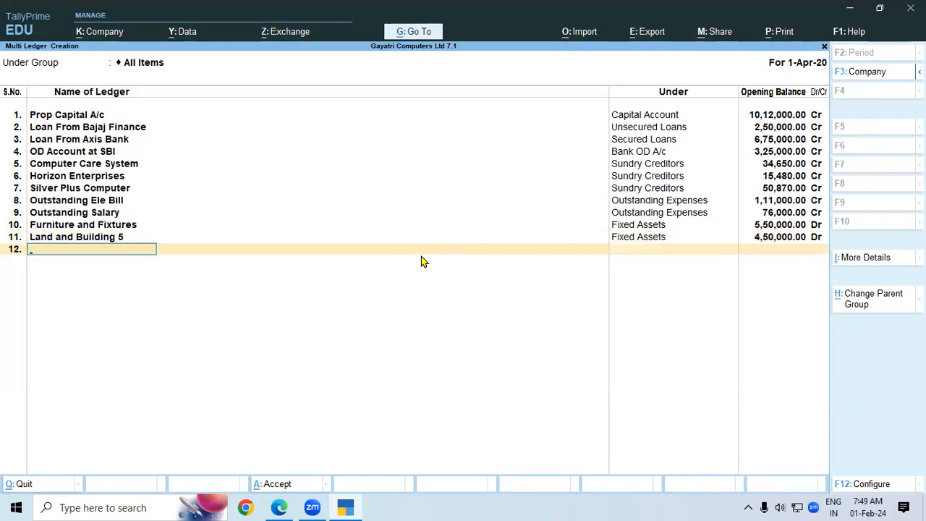
# Add 'Manufacturing Equipment' under Fixed Assets with a 6,20,000 debit opening balance.
pyautogui.hotkey('alt', 'Tab')
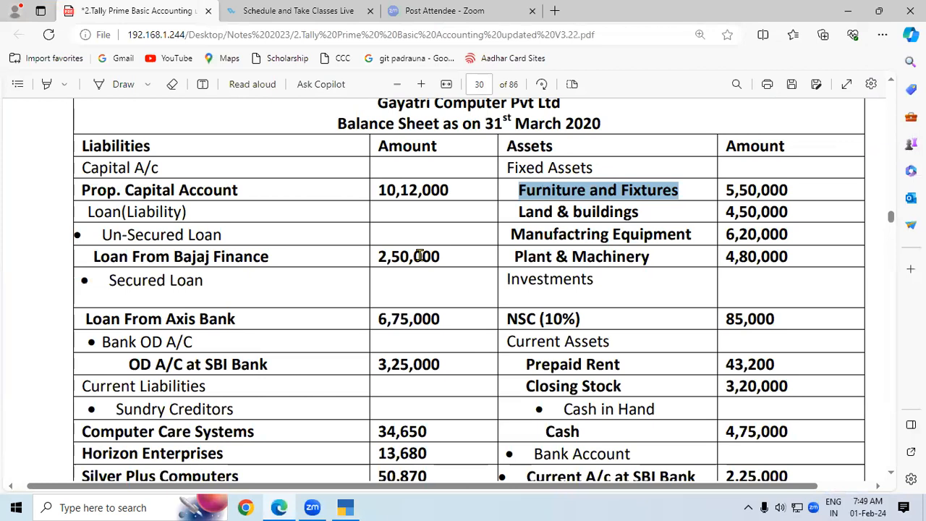
pyautogui.hotkey('alt', 'Tab')
pyautogui.write('Manufacturing')
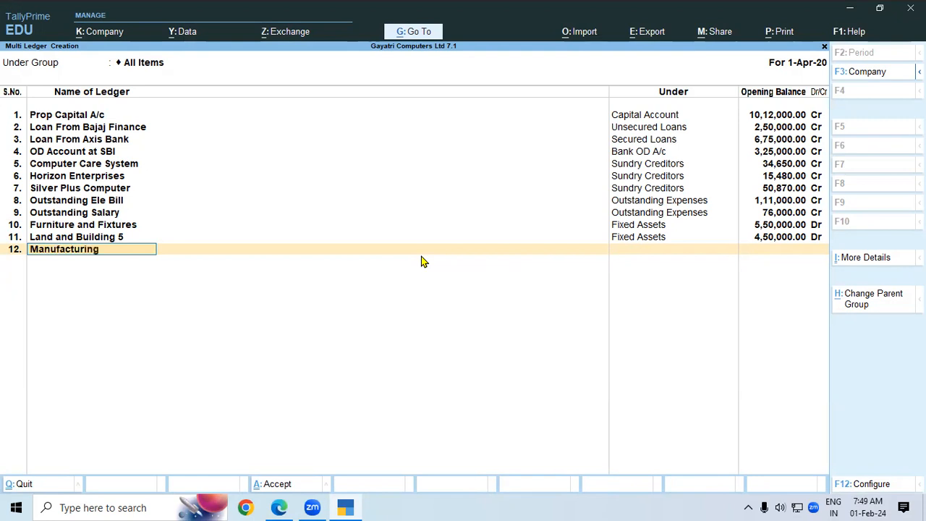
pyautogui.write(' Equipments')
pyautogui.press('BackSpace')
pyautogui.press('BackSpace')
pyautogui.write('t')
pyautogui.press('Return')
pyautogui.write('Fi')
pyautogui.press('Return')
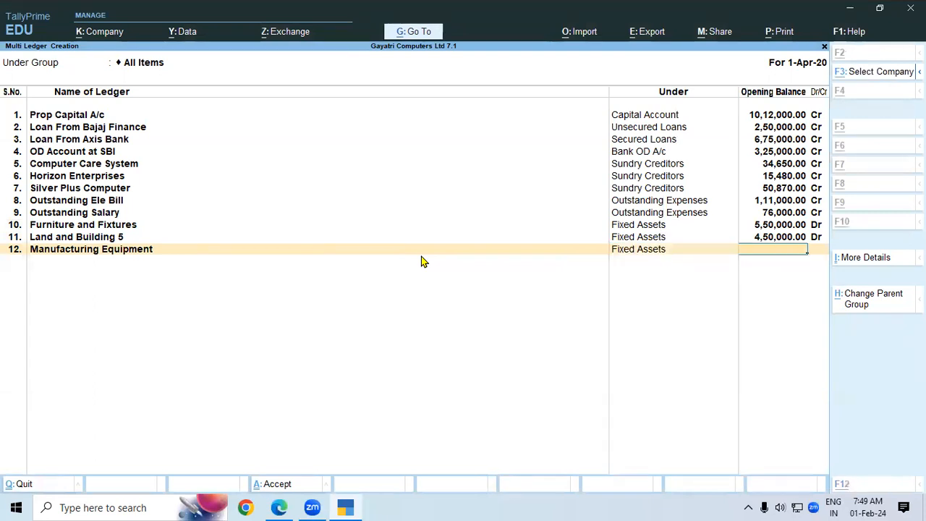
pyautogui.hotkey('alt', 'Tab')
pyautogui.hotkey('alt', 'Tab')
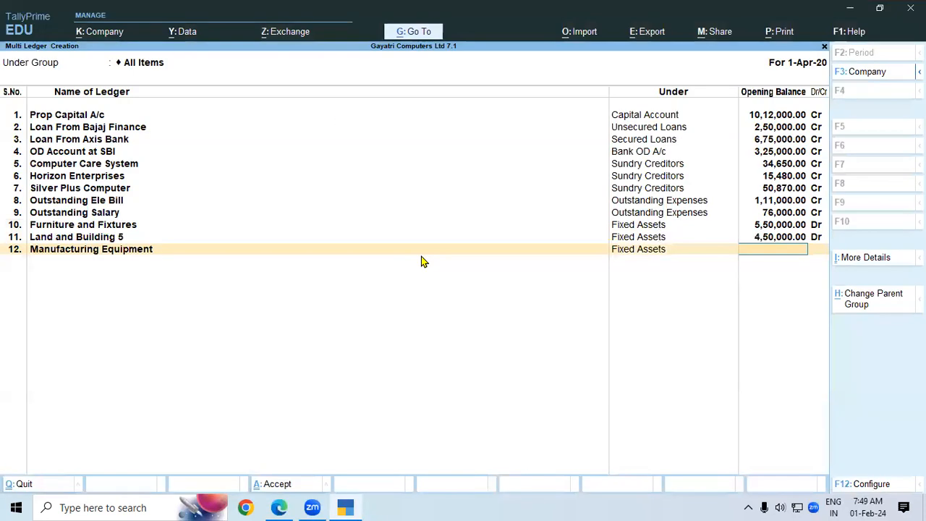
pyautogui.write('6,20,')
pyautogui.write('0000')
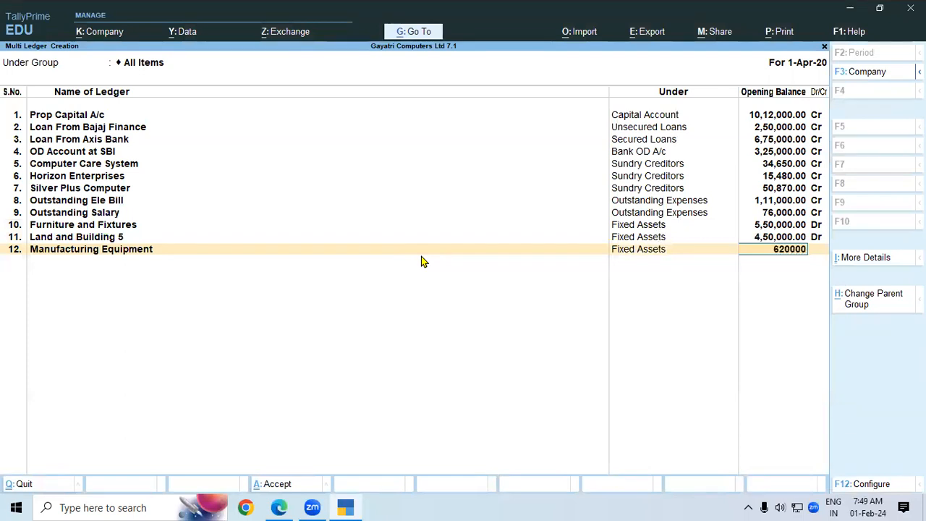
pyautogui.press('Return')
pyautogui.press('Return')
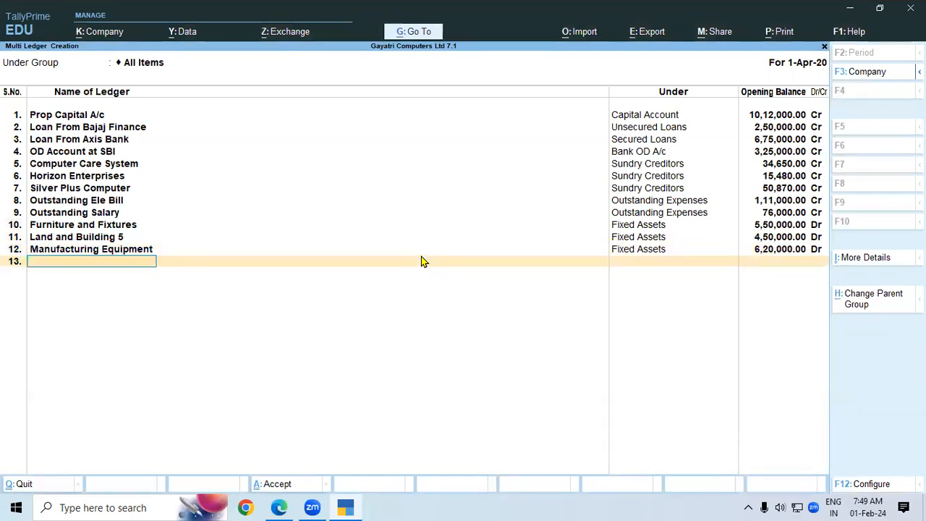
# Add 'Plant and Machinary' under Fixed Assets with a 4,80,000 debit opening balance.
pyautogui.write('Plant and Machin')
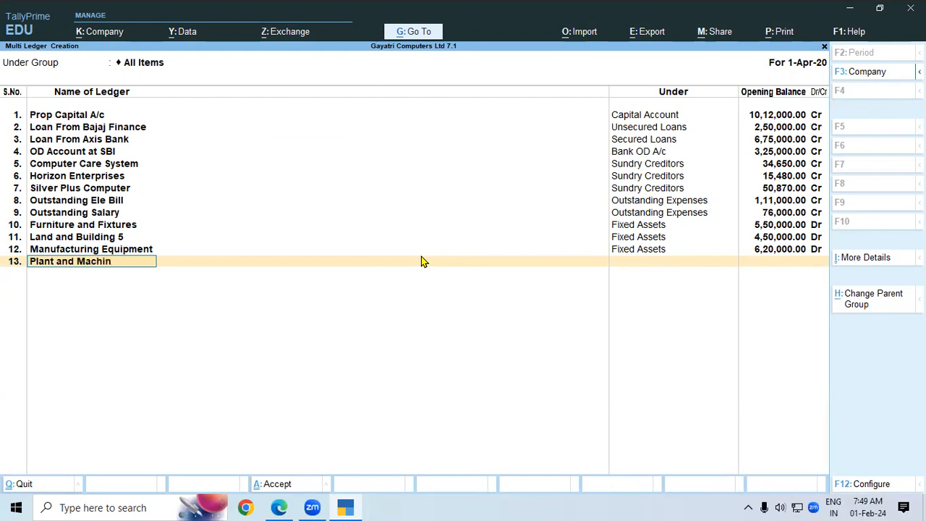
pyautogui.write('ary')
pyautogui.press('Return')
pyautogui.write('f')
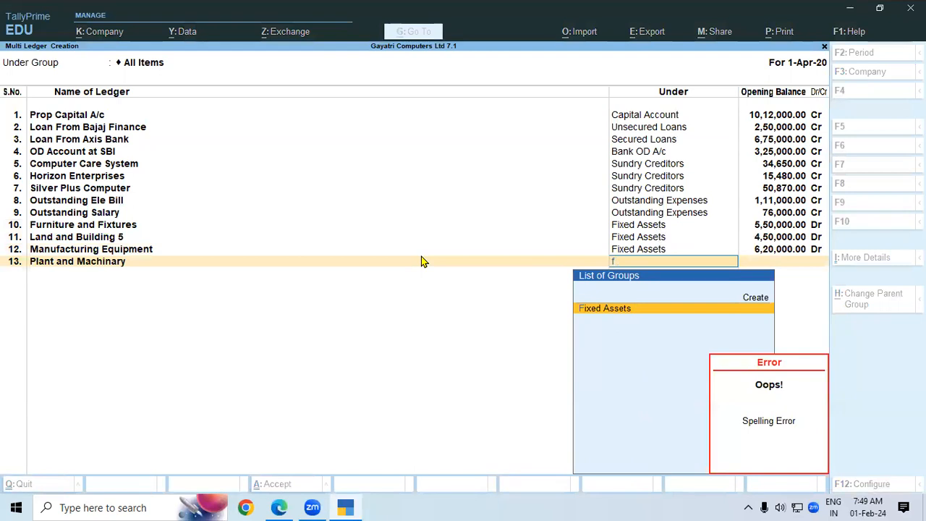
pyautogui.press('Return')
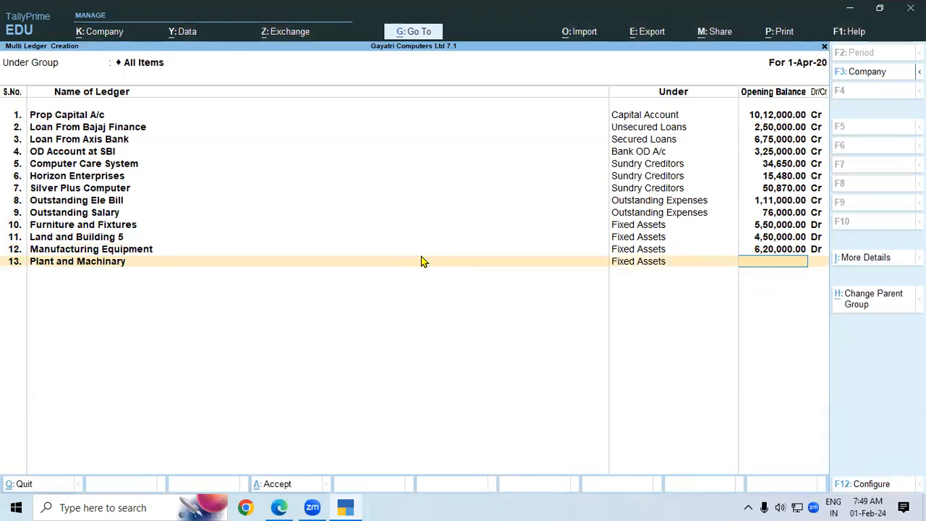
pyautogui.hotkey('alt', 'Tab')
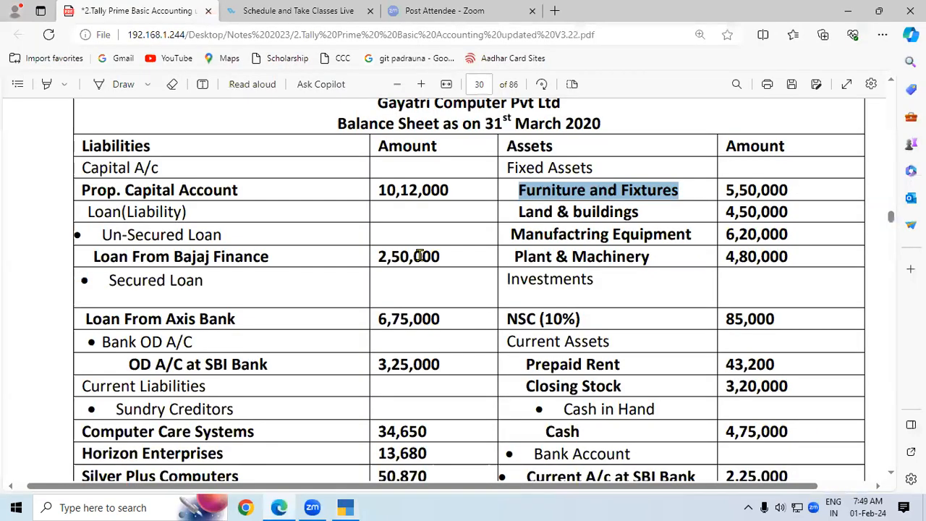
pyautogui.hotkey('alt', 'Tab')
pyautogui.write('48000')
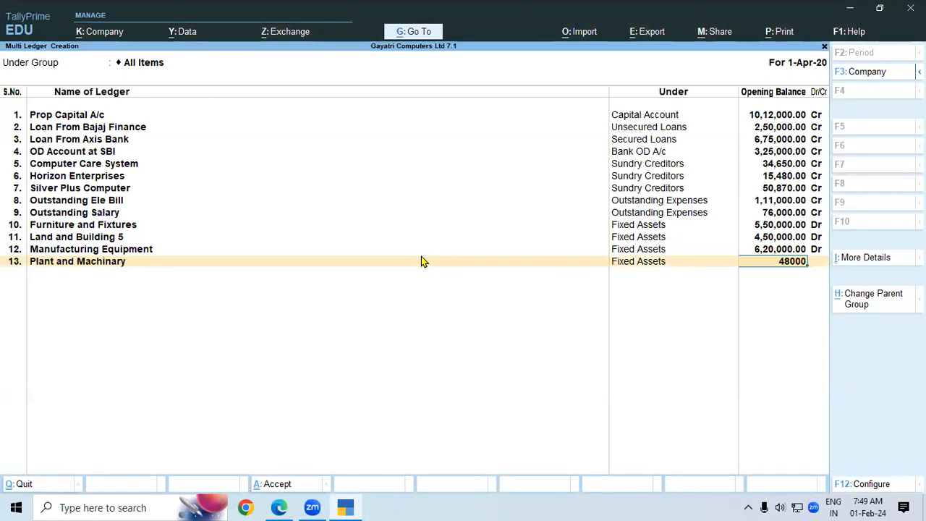
pyautogui.press('Return')
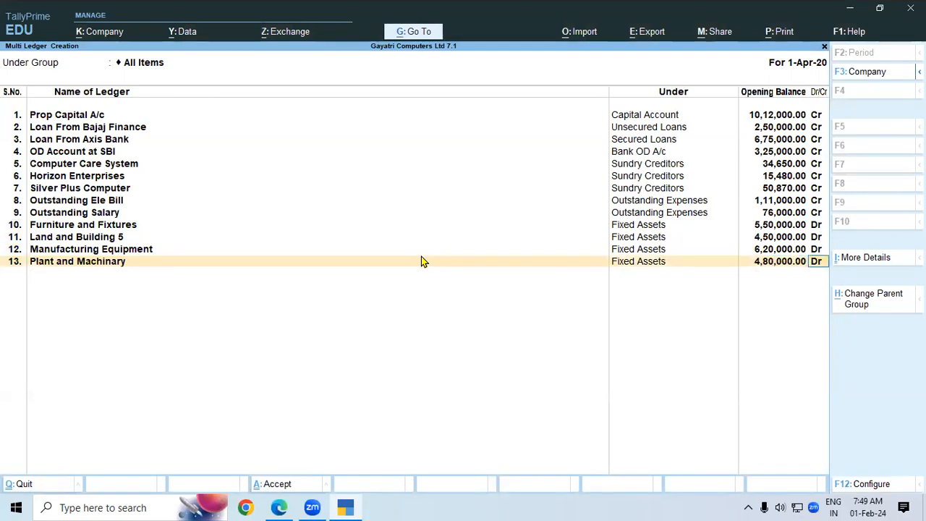
pyautogui.press('Return')
pyautogui.hotkey('alt', 'Tab')
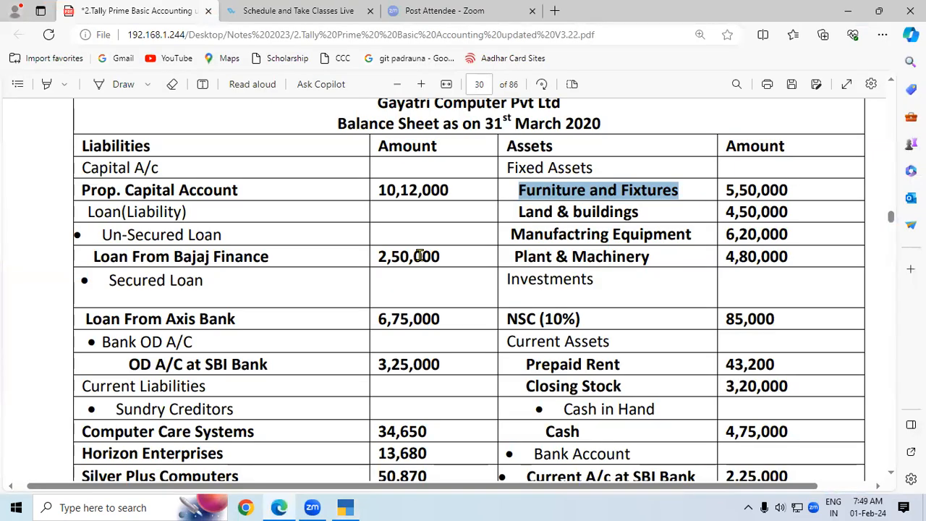
# Add 'NSC(10%)' under Investments with an 85,000 debit opening balance.
pyautogui.hotkey('alt', 'Tab')
pyautogui.write('NSC')
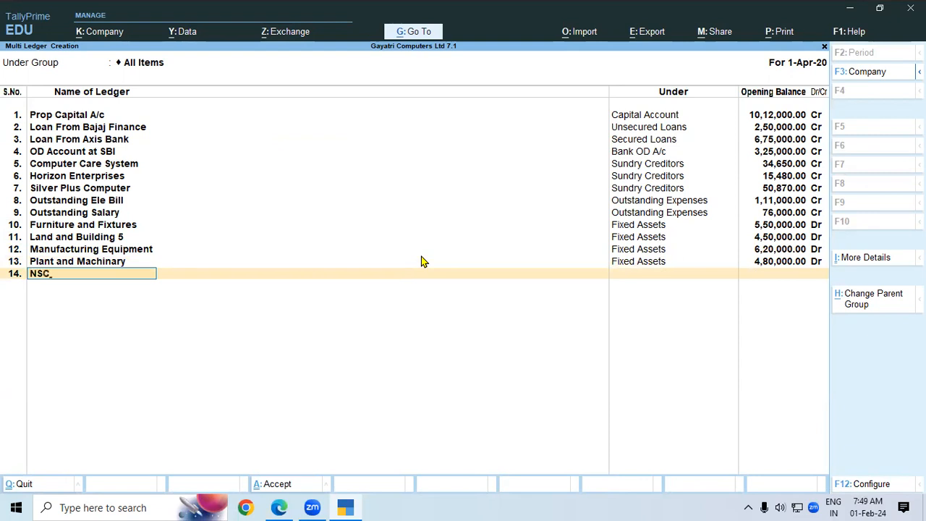
pyautogui.write('(10%)')
pyautogui.press('Return')
pyautogui.write('In')
pyautogui.press('Down')
pyautogui.press('Down')
pyautogui.press('Down')
pyautogui.press('Down')
pyautogui.press('Down')
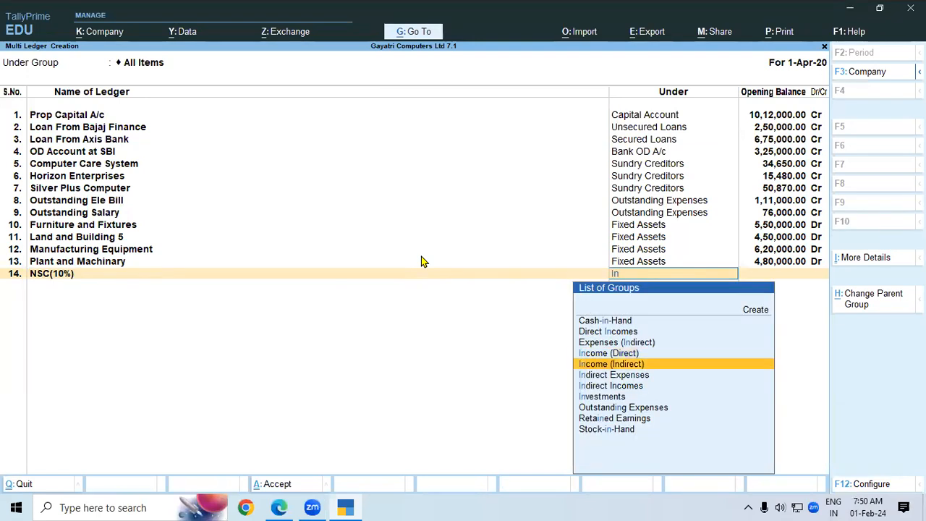
pyautogui.press('Return')
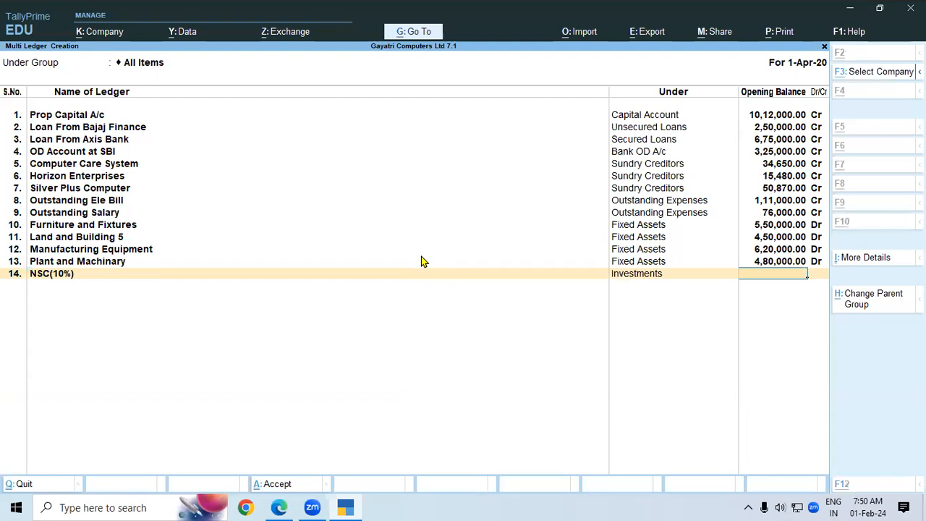
pyautogui.hotkey('alt', 'Tab')
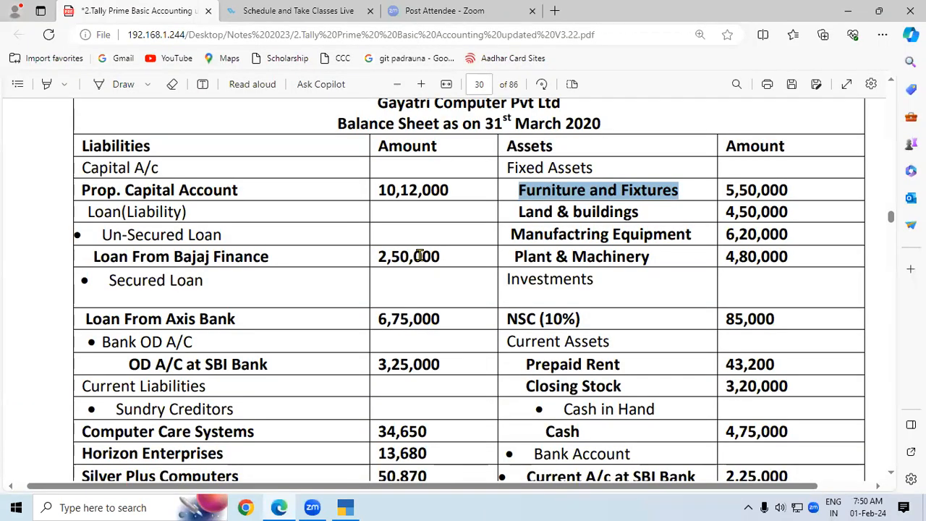
pyautogui.hotkey('alt', 'Tab')
pyautogui.write('85000')
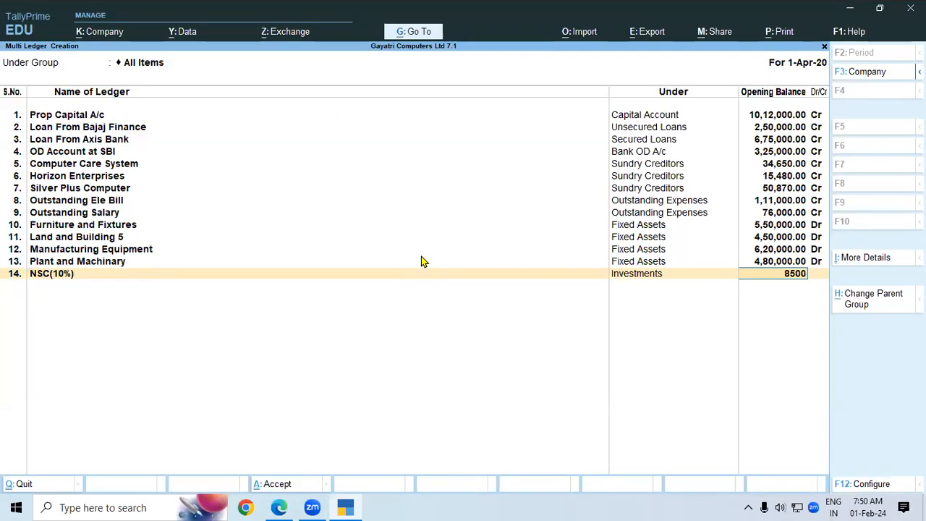
pyautogui.press('Return')
pyautogui.press('d')
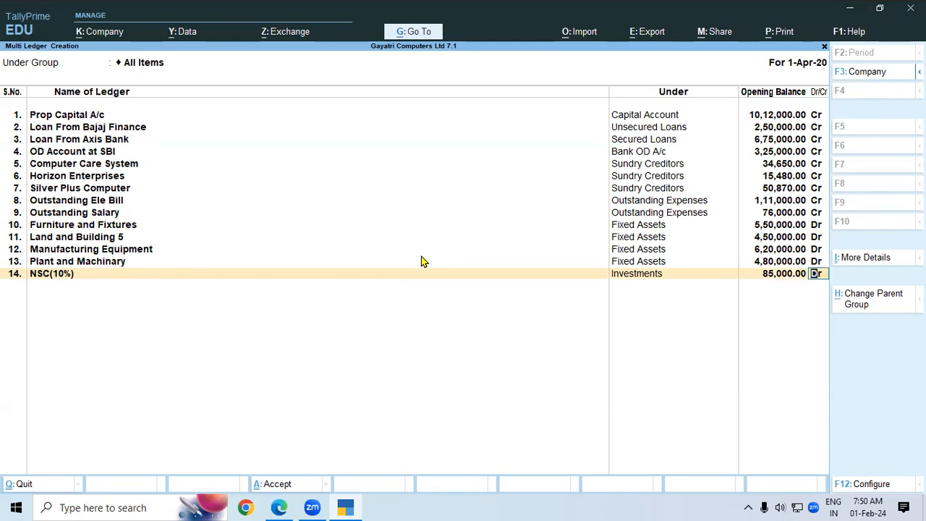
pyautogui.press('Return')
# Add 'Prepaid Rent' under Current Assets with a 43,200 debit opening balance.
pyautogui.hotkey('alt', 'Tab')
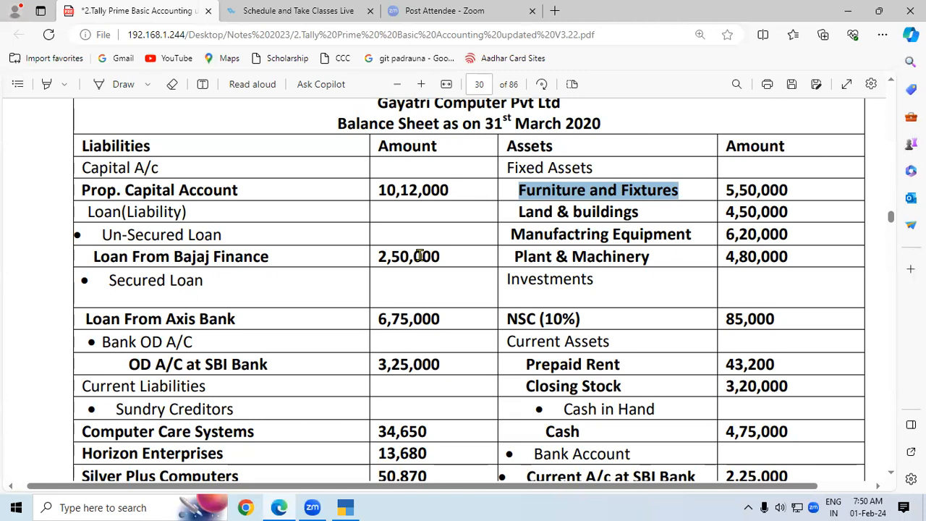
pyautogui.hotkey('alt', 'Tab')
pyautogui.write('Prpaid')
pyautogui.press('BackSpace')
pyautogui.press('BackSpace')
pyautogui.press('BackSpace')
pyautogui.press('BackSpace')
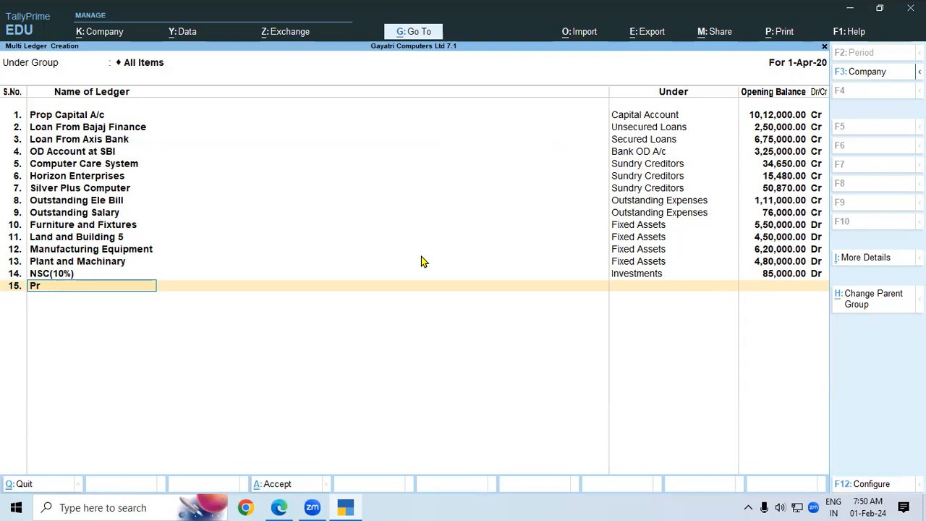
pyautogui.write('epaid Rent')
pyautogui.press('Return')
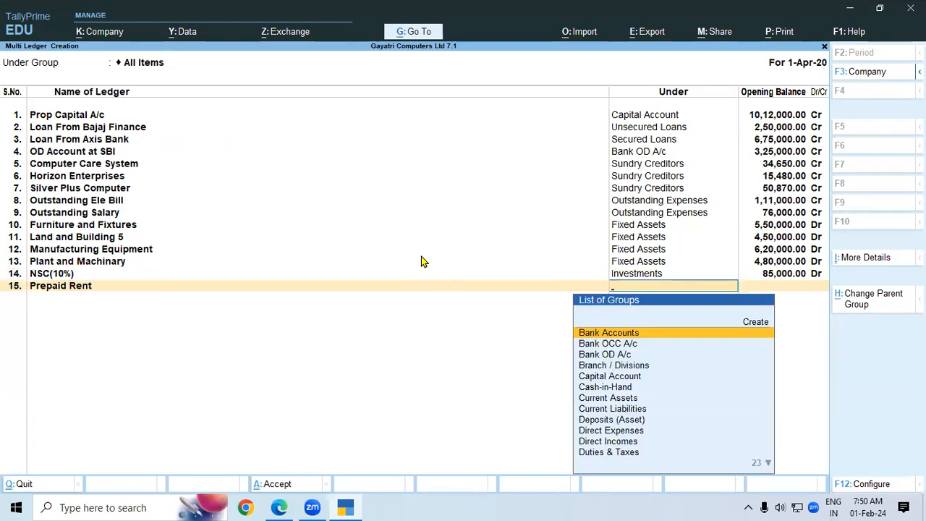
pyautogui.write('Cu')
pyautogui.press('Return')
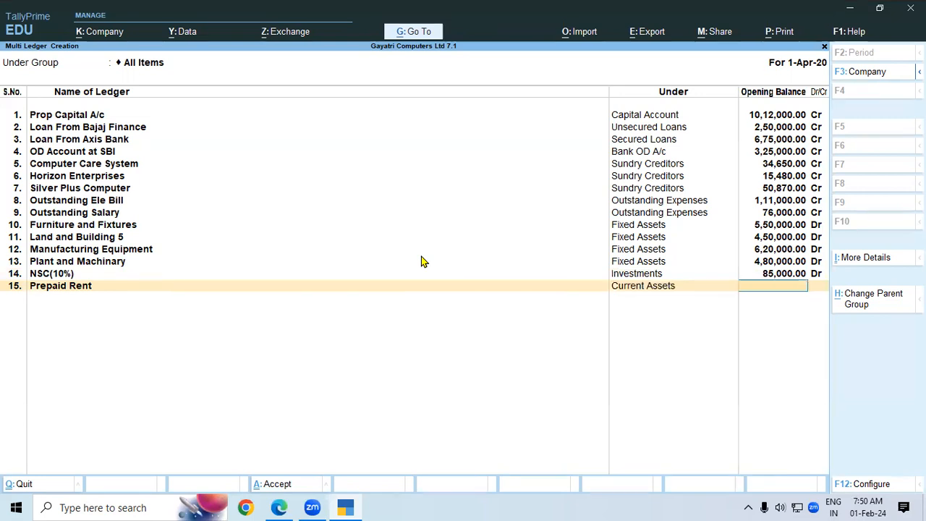
pyautogui.write('43,200')
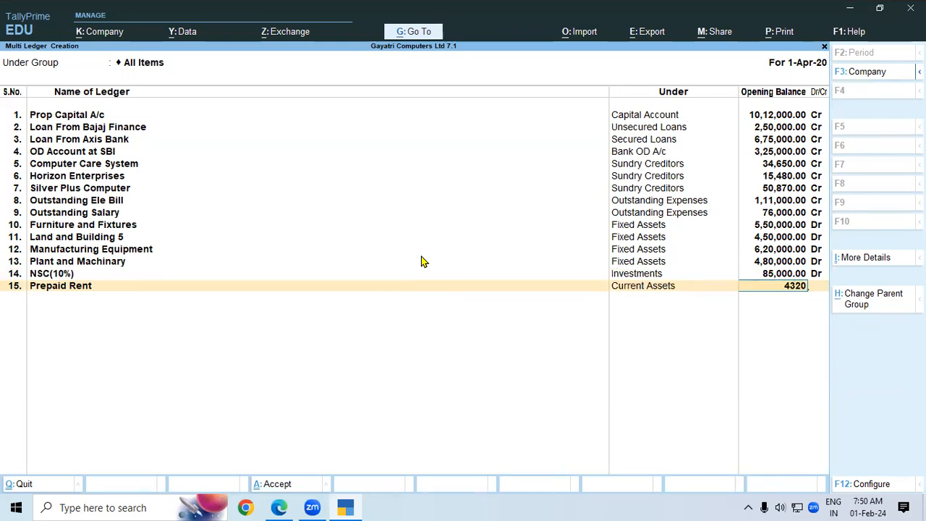
pyautogui.press('Return')
pyautogui.press('Return')
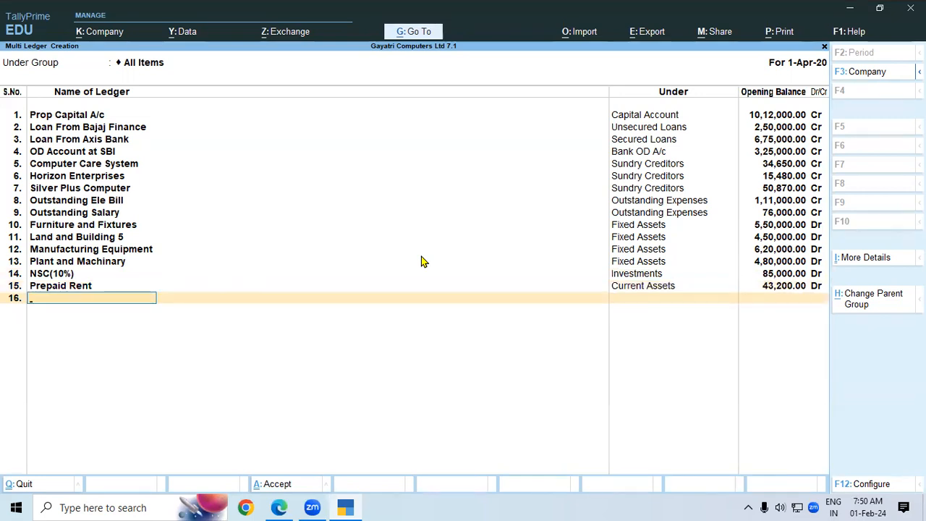
pyautogui.hotkey('alt', 'Tab')
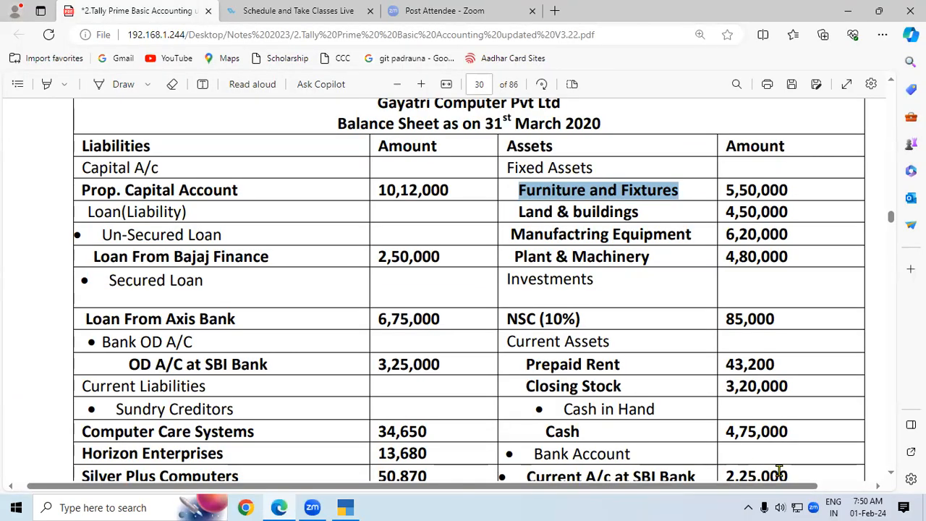
# Draw an ink mark beside Cash 4,75,000 on the PDF balance sheet.
pyautogui.click(891, 473)
pyautogui.scroll(-3, 895, 477)
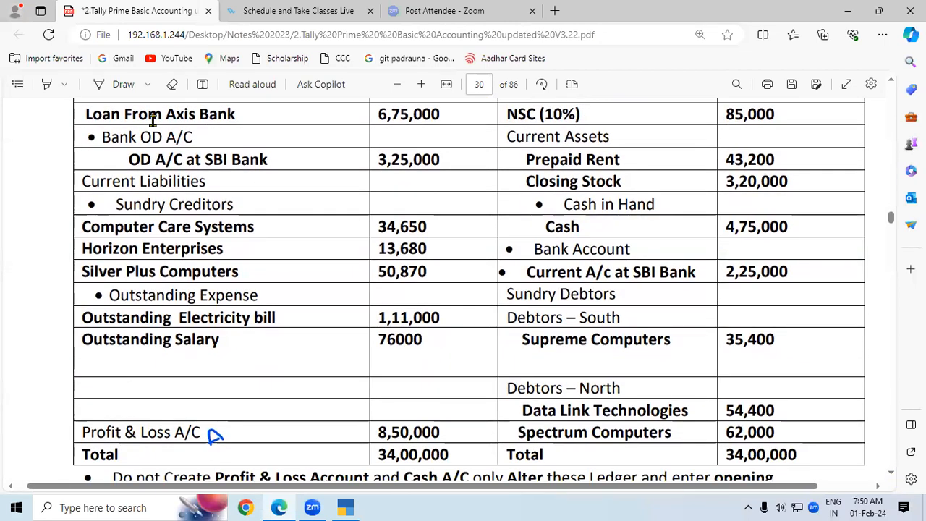
pyautogui.click(125, 85)
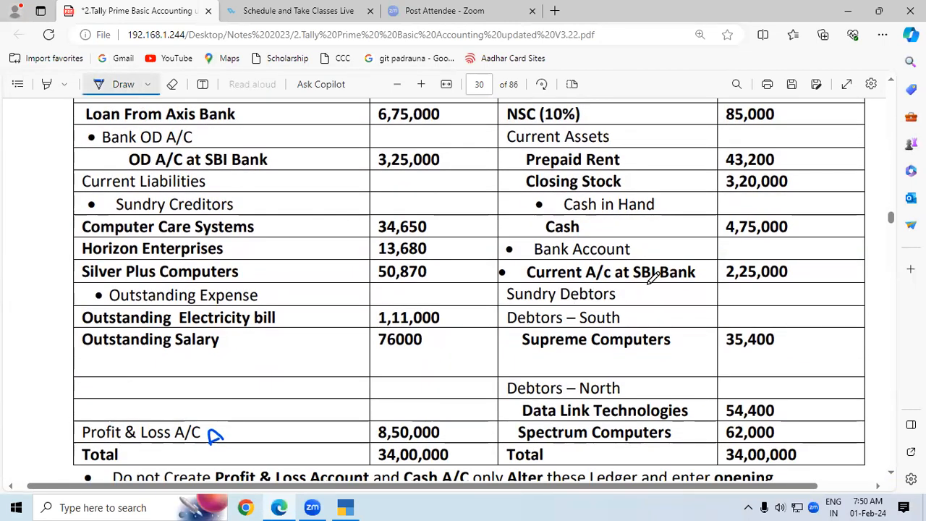
pyautogui.moveTo(621, 212)
pyautogui.mouseDown()
pyautogui.moveTo(614, 229)
pyautogui.moveTo(621, 221)
pyautogui.moveTo(630, 237)
pyautogui.mouseUp()
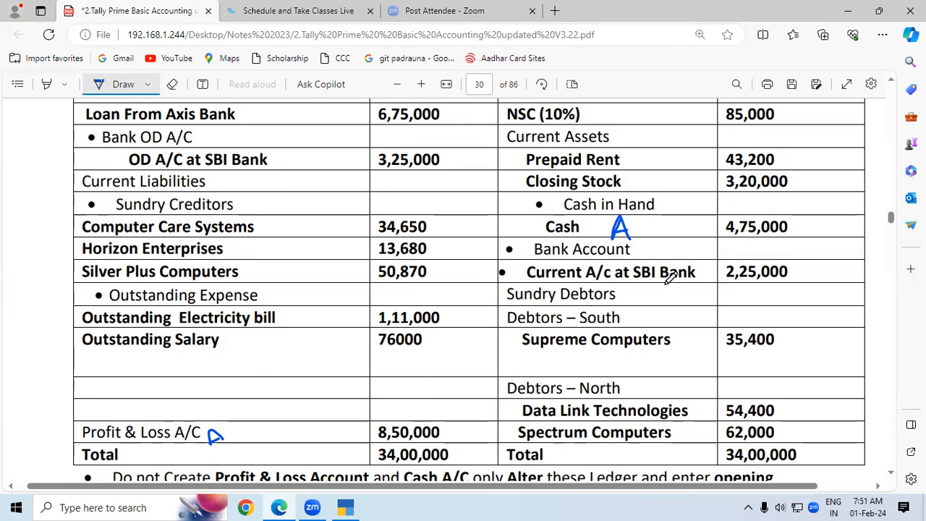
# Create ledger 'Current A/c at SBI Bank' in Bank Accounts with opening balance 2,25,000 Dr.
pyautogui.hotkey('alt', 'Tab')
pyautogui.write('Current A/c')
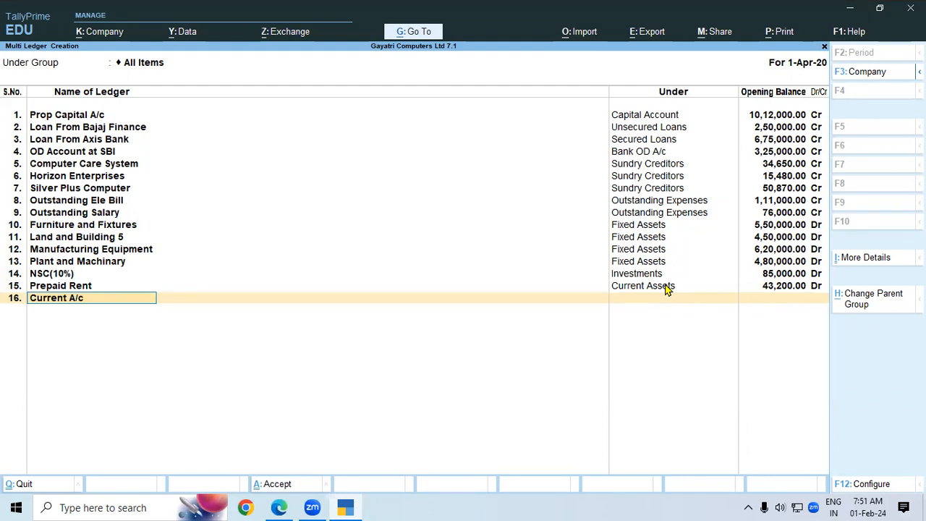
pyautogui.write(' at SBI Bank')
pyautogui.press('Return')
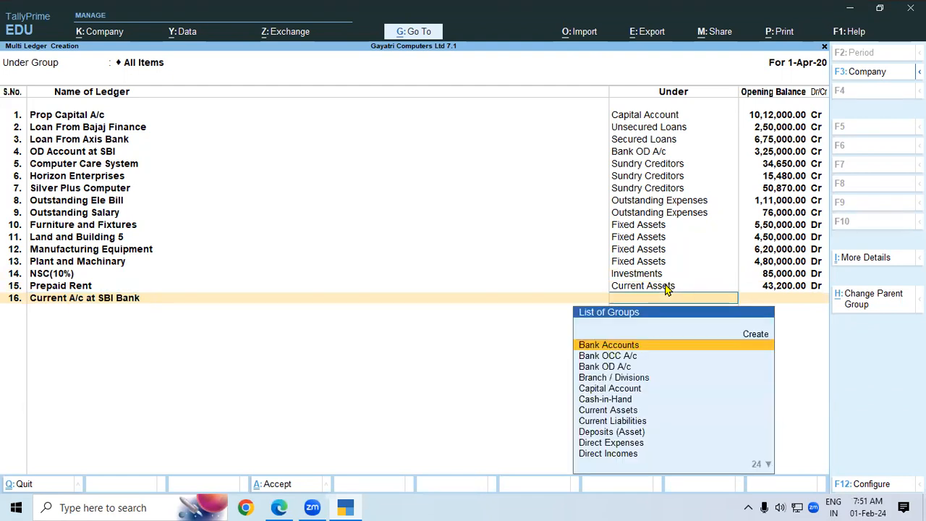
pyautogui.write('Ba')
pyautogui.press('Return')
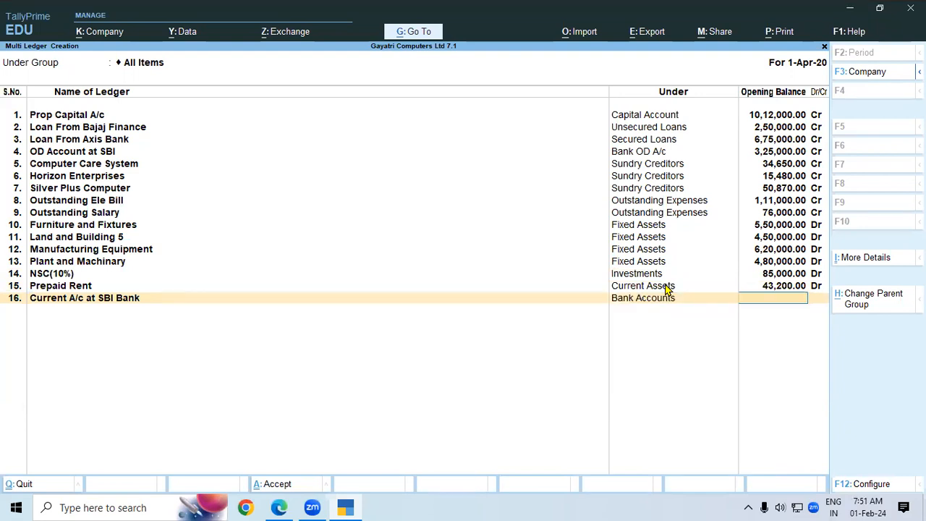
pyautogui.hotkey('alt', 'Tab')
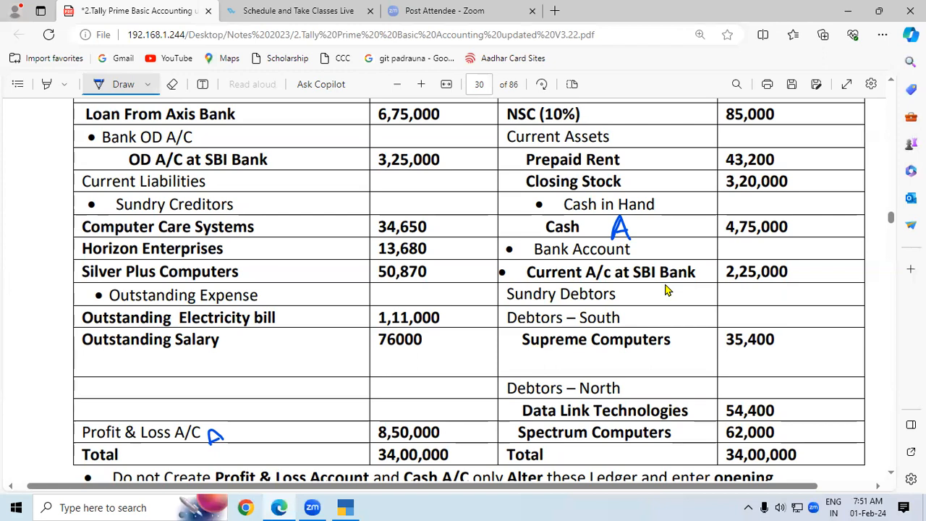
pyautogui.hotkey('alt', 'Tab')
pyautogui.write('2,25,000')
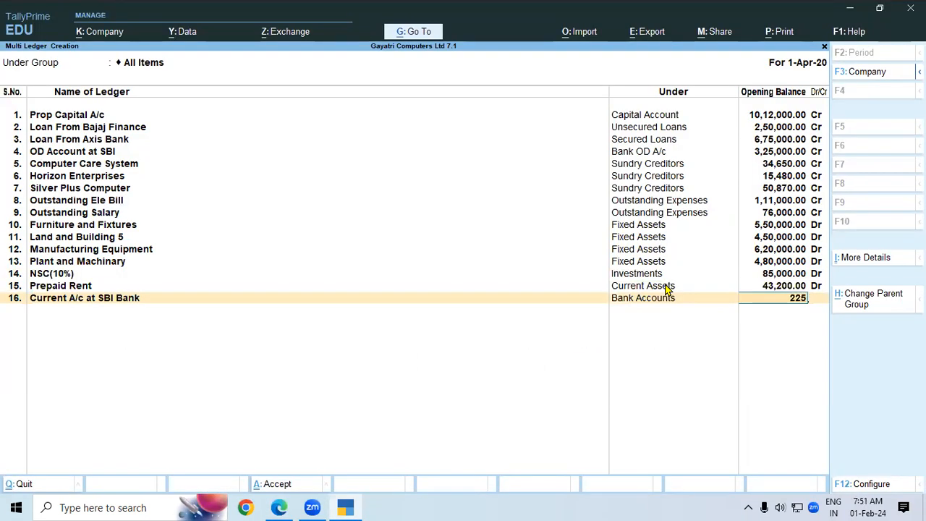
pyautogui.press('Return')
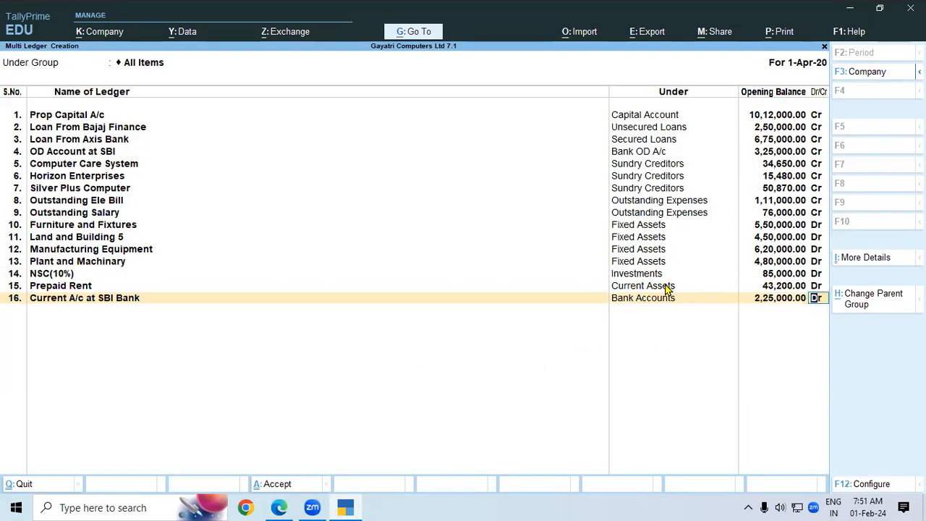
pyautogui.press('Return')
pyautogui.hotkey('alt', 'Tab')
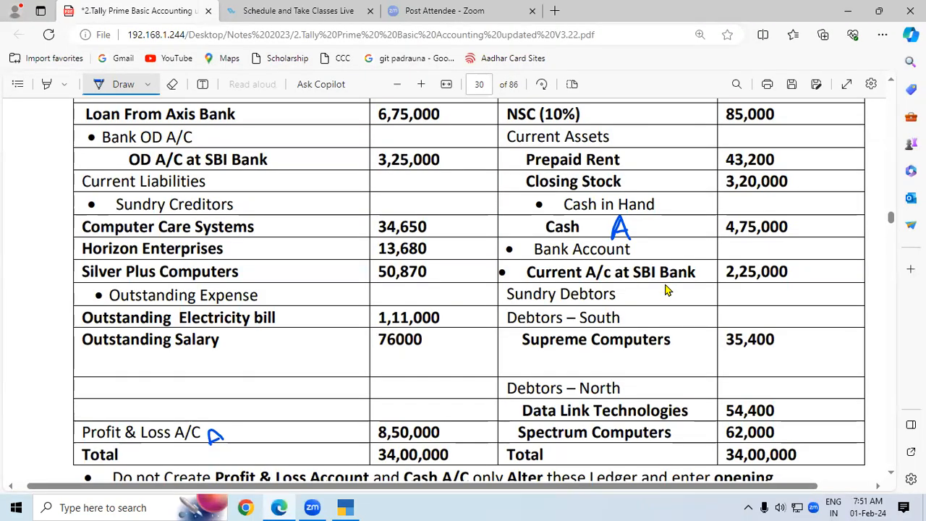
# Enter 'Supream Computers' as the next ledger name.
pyautogui.hotkey('alt', 'Tab')
pyautogui.write('S')
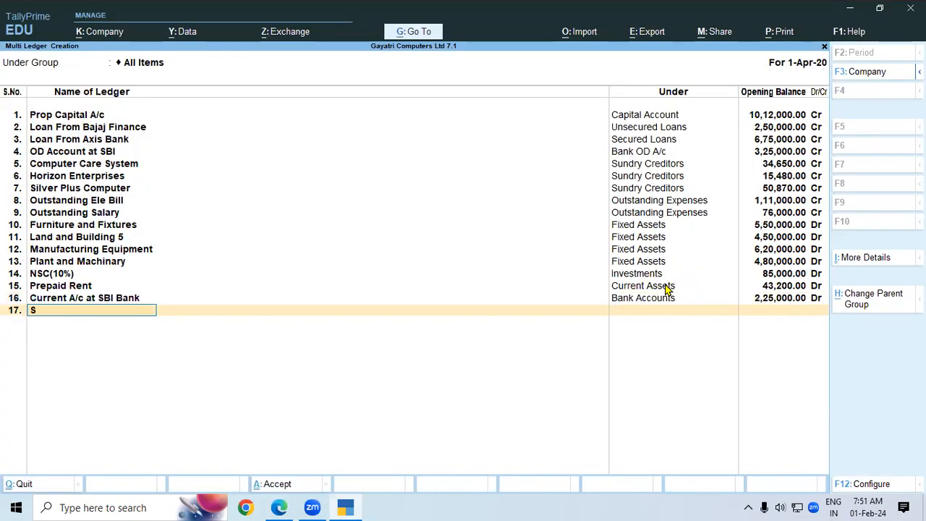
pyautogui.write('upream Computer')
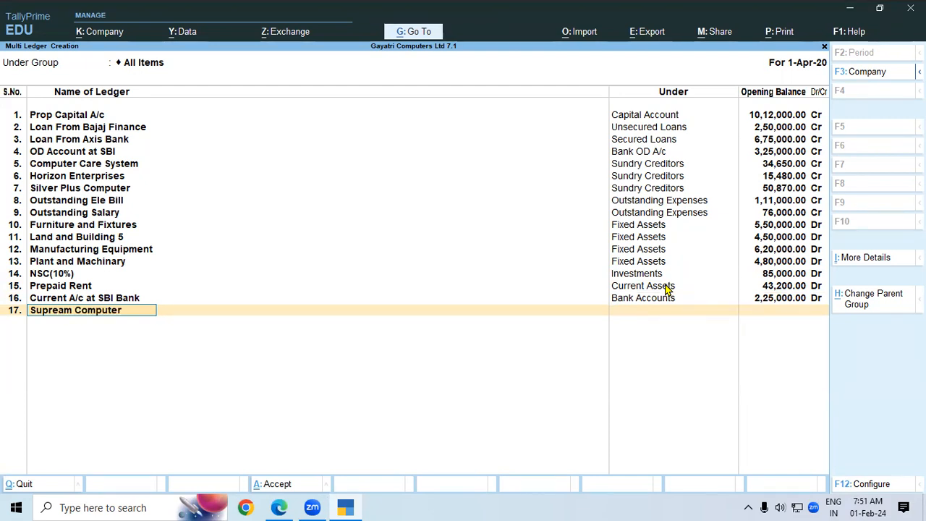
pyautogui.write('s')
pyautogui.press('Return')
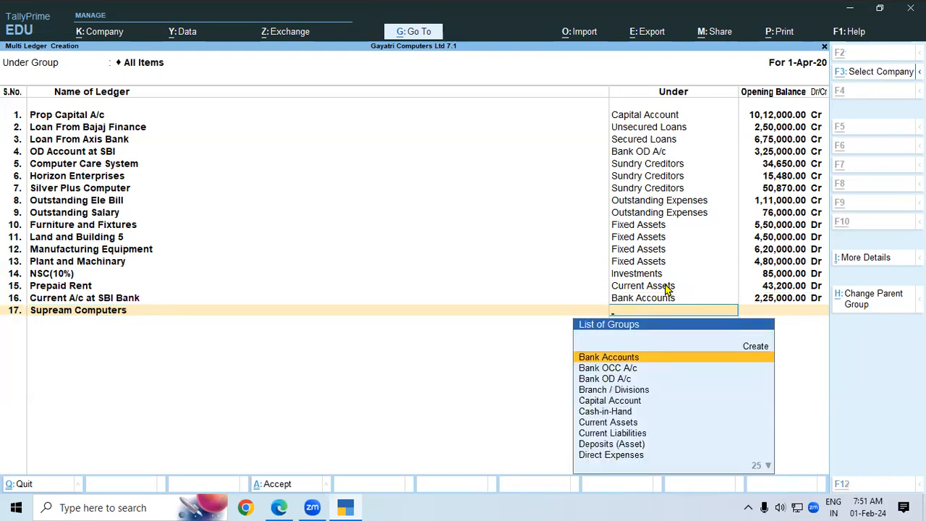
pyautogui.hotkey('alt', 'Tab')
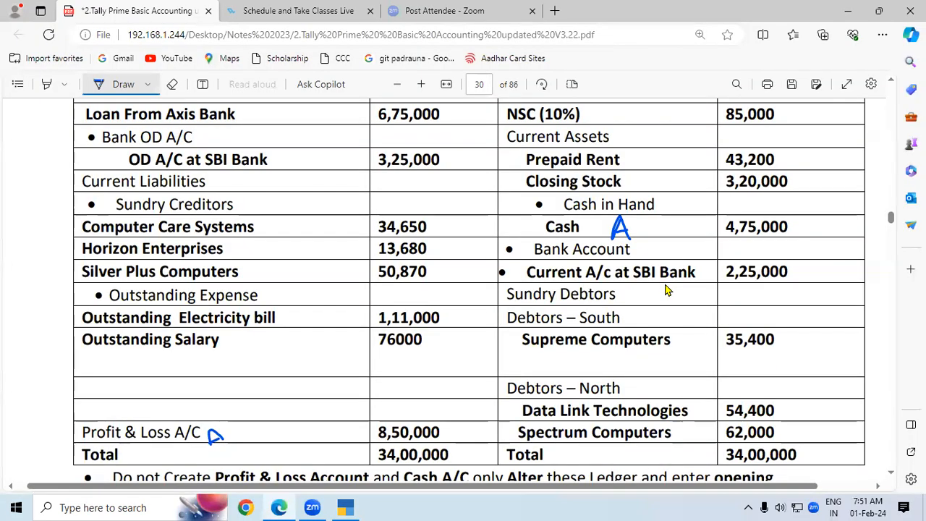
pyautogui.hotkey('alt', 'Tab')
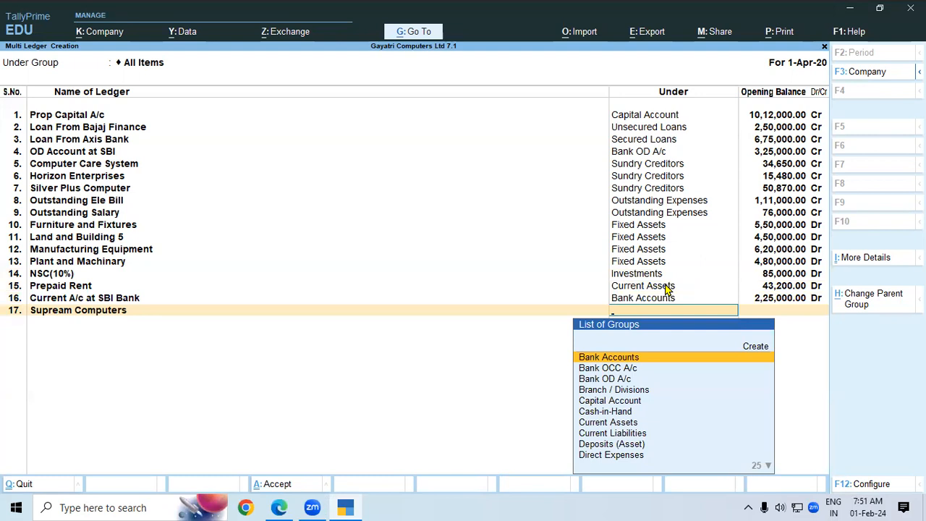
# Create group 'Debtors South' under Sundry Debtors and assign Supream Computers to it.
pyautogui.hotkey('alt', 'c')
pyautogui.write('Debto')
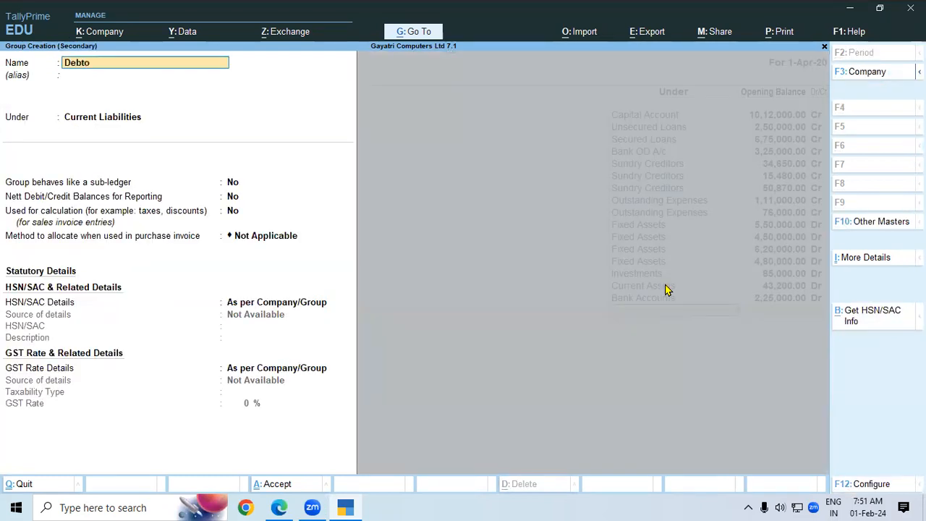
pyautogui.write('rs South')
pyautogui.press('Return')
pyautogui.press('Return')
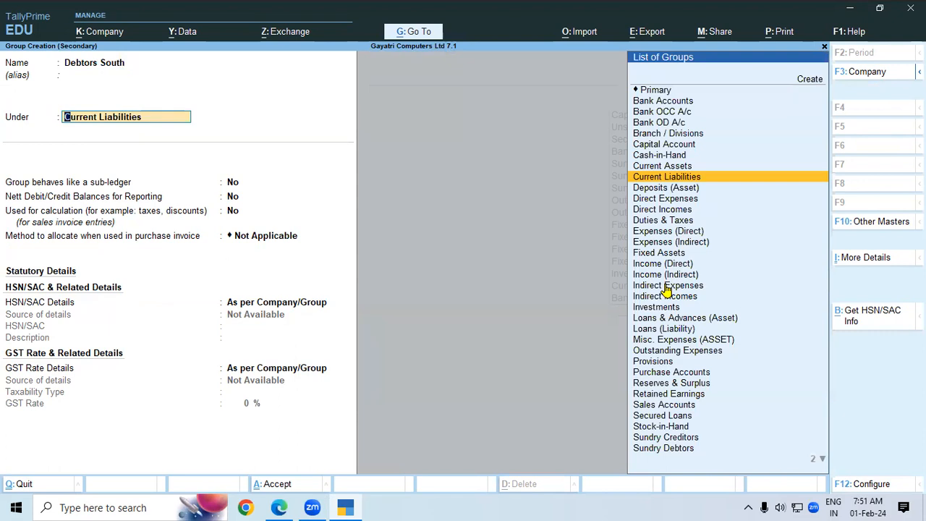
pyautogui.write('Sun')
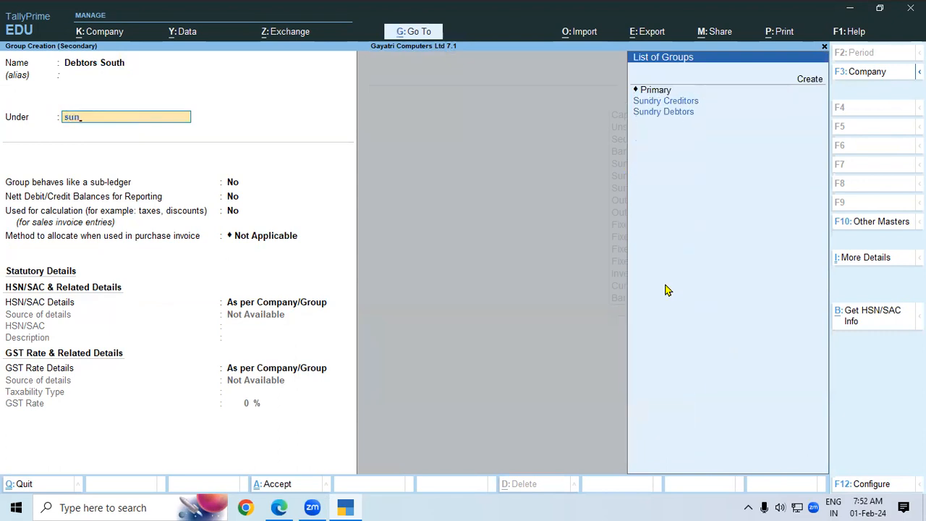
pyautogui.press('Down')
pyautogui.press('Return')
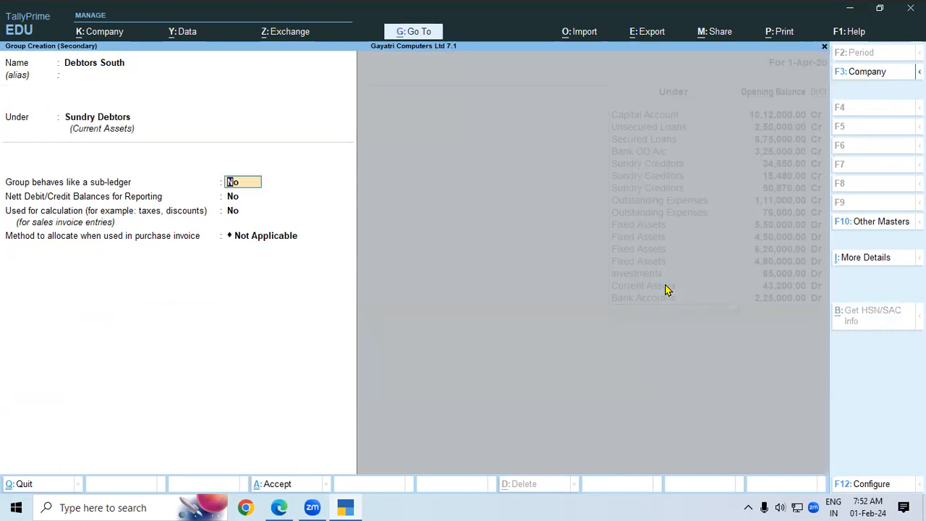
pyautogui.hotkey('ctrl', 'a')
pyautogui.press('Return')
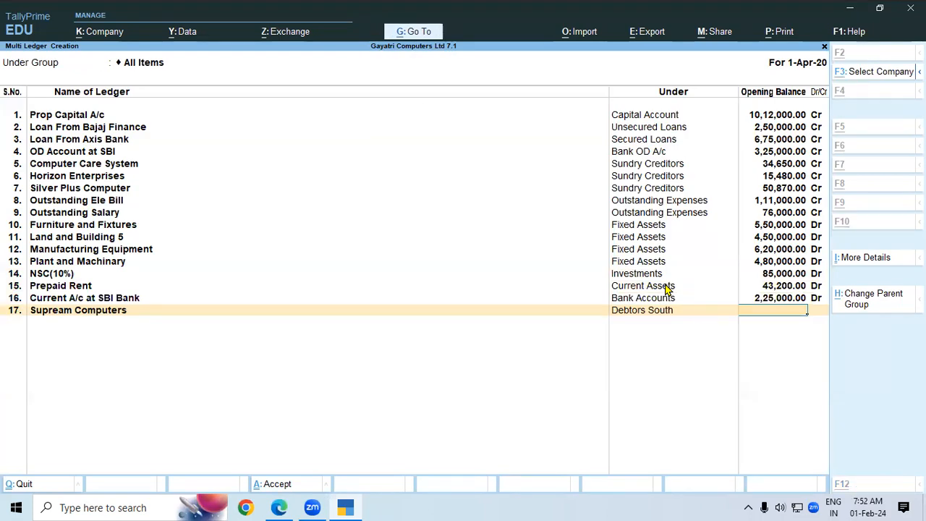
# Give Supream Computers a 35,400 debit opening balance.
pyautogui.hotkey('alt', 'Tab')
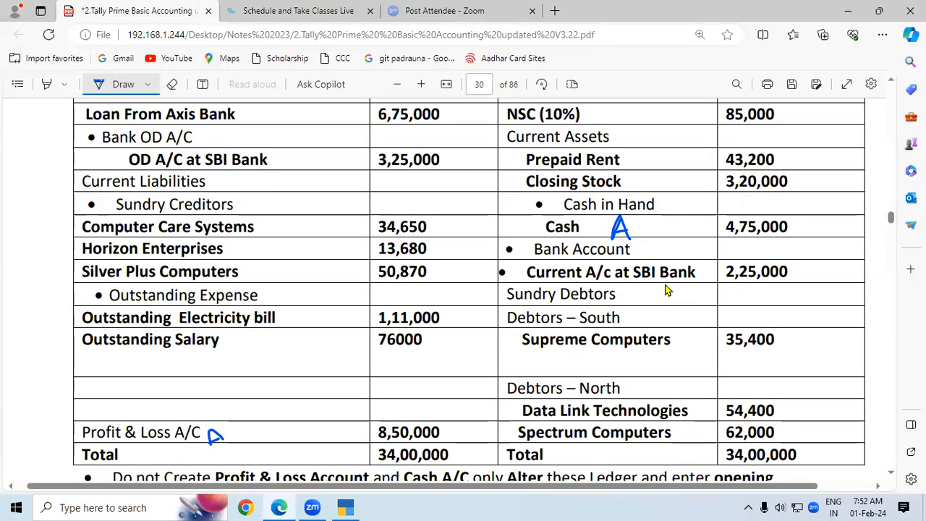
pyautogui.hotkey('alt', 'Tab')
pyautogui.write('354000')
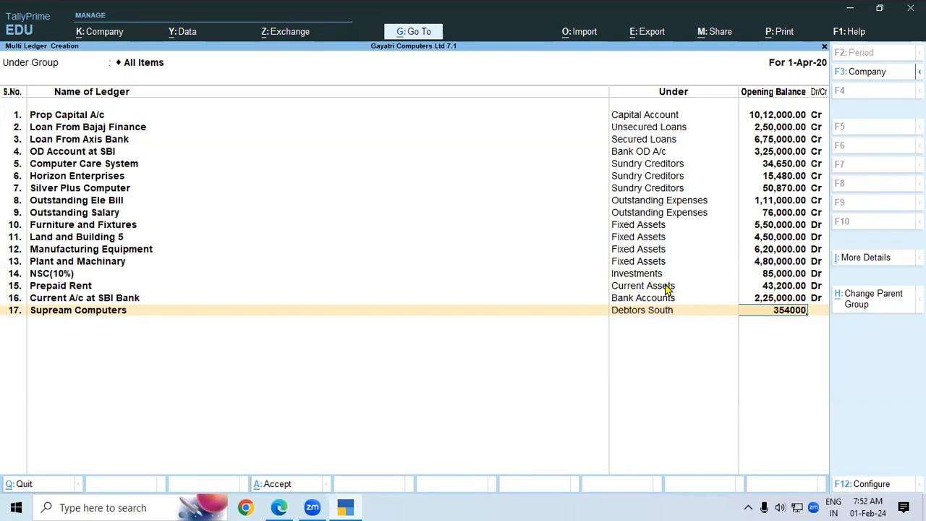
pyautogui.press('Return')
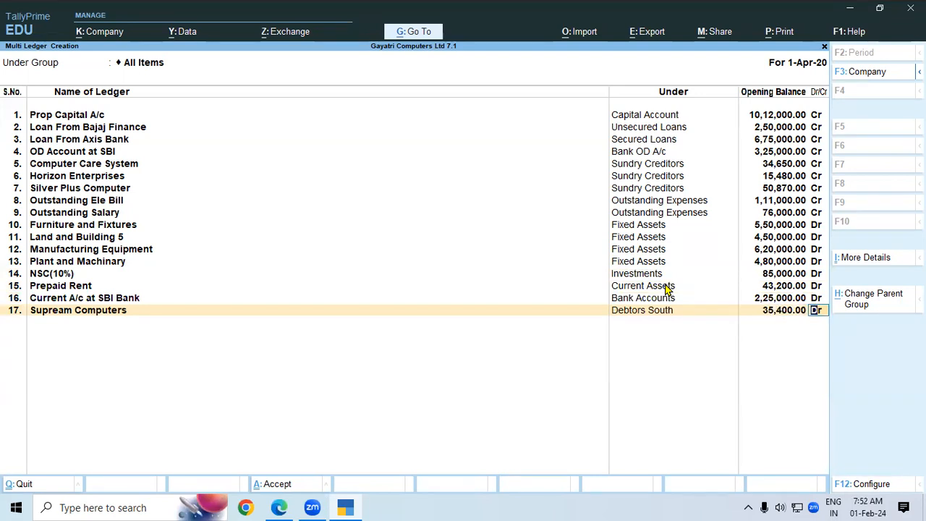
pyautogui.press('Return')
pyautogui.press('Return')
pyautogui.press('Return')
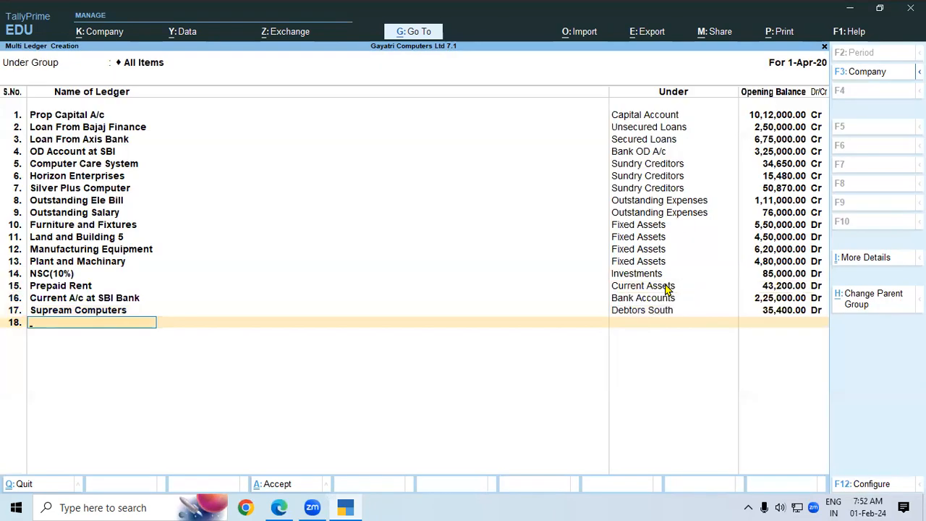
pyautogui.hotkey('alt', 'Tab')
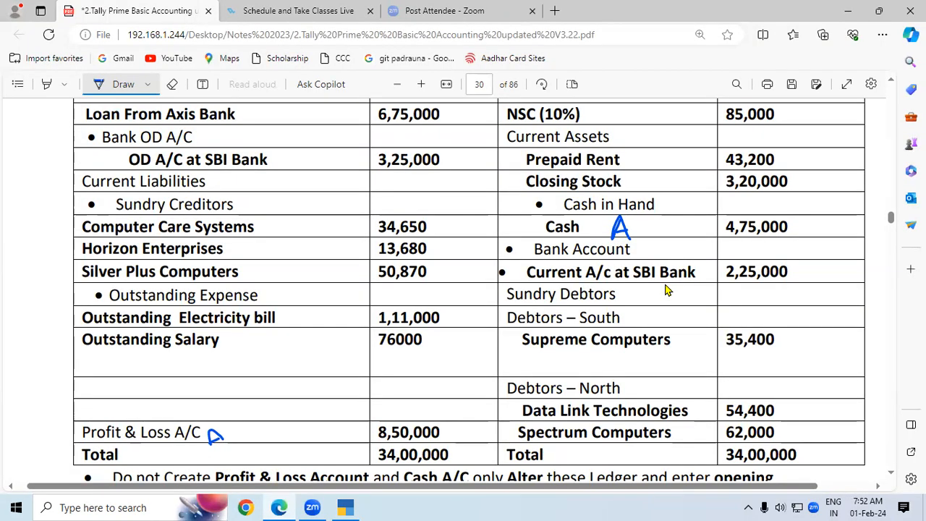
# Enter 'Data Link Technology' as the next ledger name.
pyautogui.hotkey('alt', 'Tab')
pyautogui.write('a')
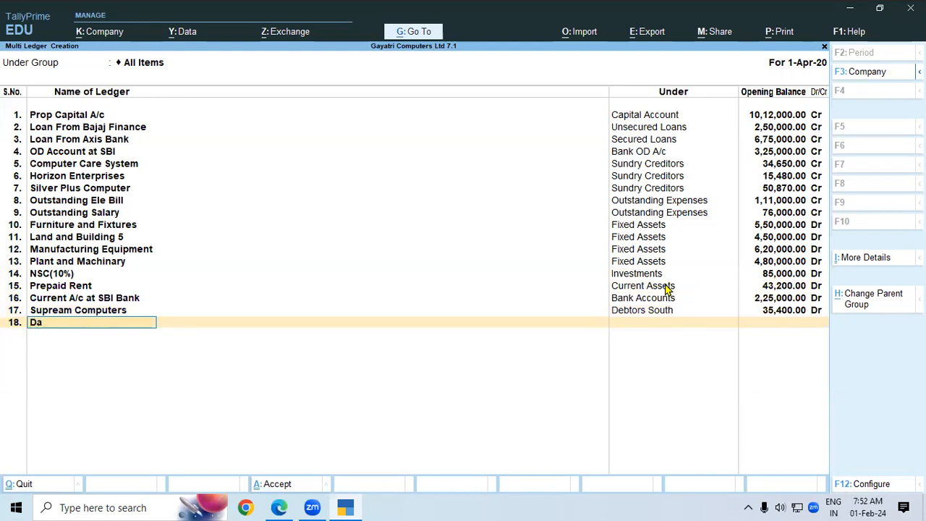
pyautogui.write('ta Link Technology')
pyautogui.press('Return')
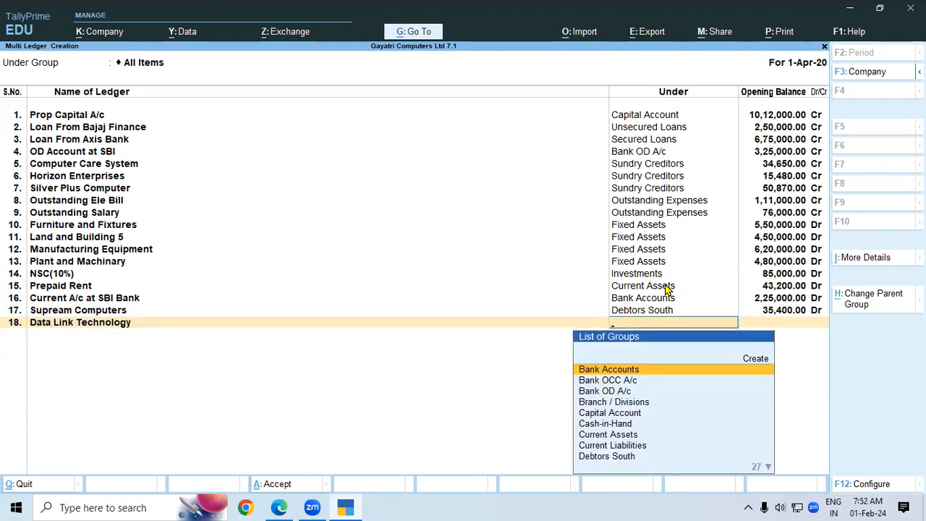
pyautogui.hotkey('alt', 'Tab')
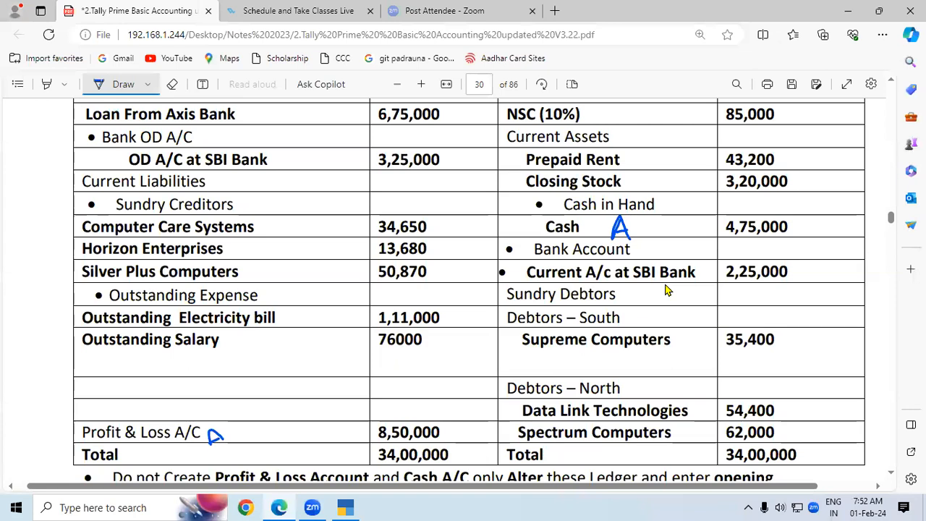
pyautogui.hotkey('alt', 'Tab')
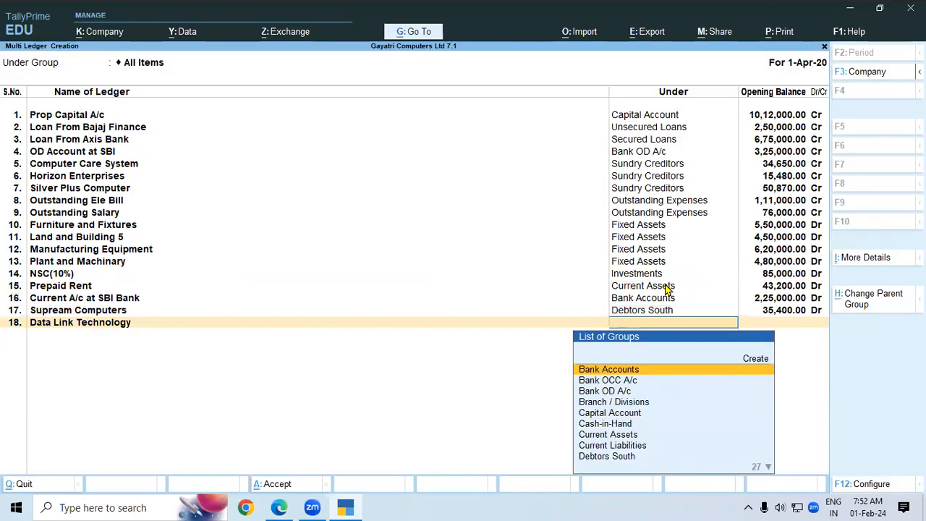
# Create group 'Debtors North' under Sundry Debtors for Data Link Technology, fixing its spelling.
pyautogui.hotkey('alt', 'c')
pyautogui.write('D')
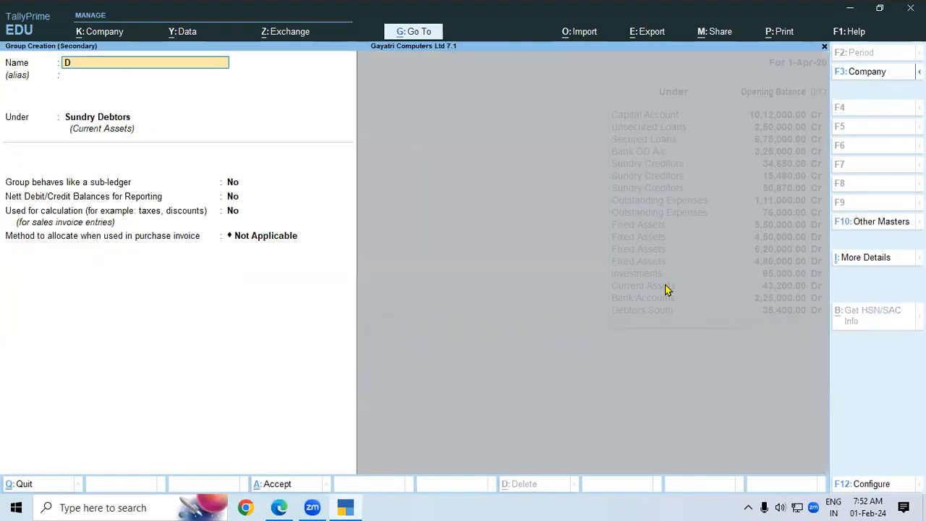
pyautogui.write('ebtors No')
pyautogui.write('urth')
pyautogui.press('BackSpace')
pyautogui.press('BackSpace')
pyautogui.press('BackSpace')
pyautogui.press('BackSpace')
pyautogui.write('rth')
pyautogui.press('Return')
pyautogui.press('Return')
pyautogui.press('Return')
pyautogui.press('Return')
pyautogui.press('Return')
pyautogui.press('Return')
pyautogui.press('Return')
pyautogui.press('Return')
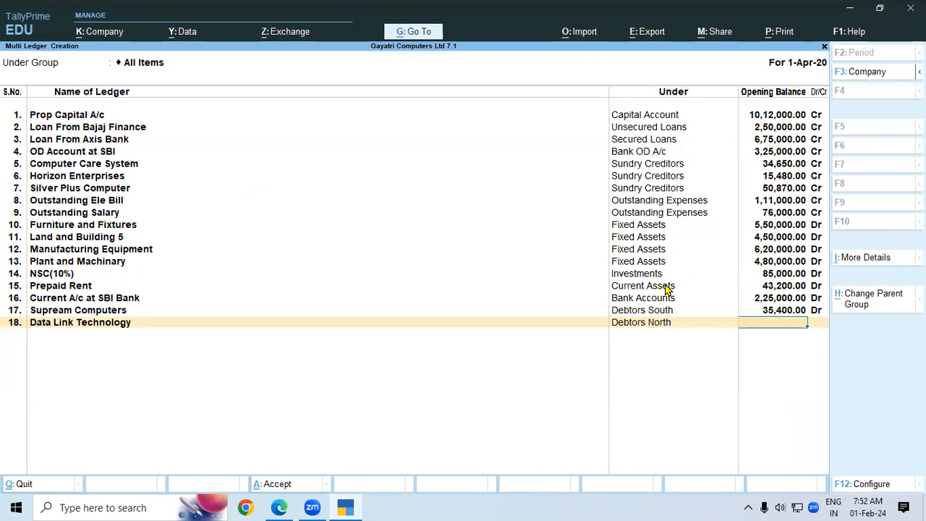
# Give Data Link Technology a 54,400 Dr opening balance.
pyautogui.hotkey('alt', 'Tab')
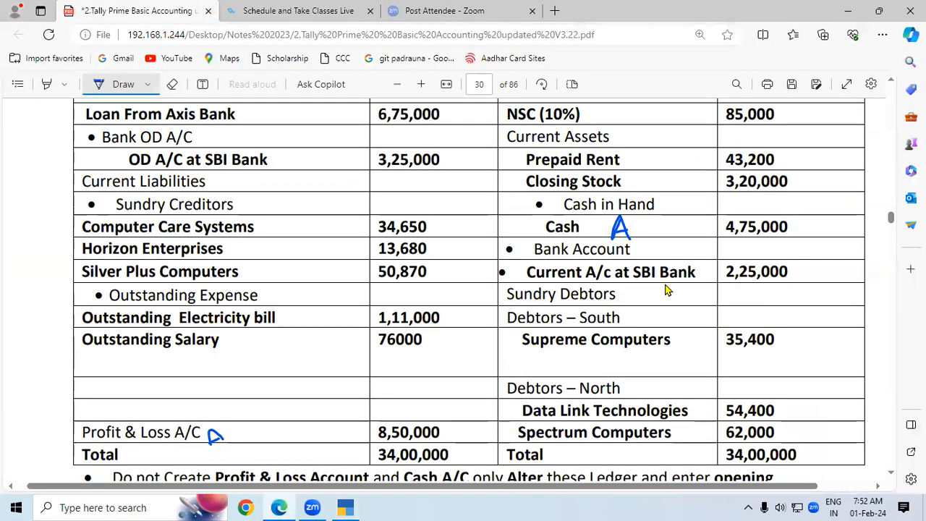
pyautogui.hotkey('alt', 'Tab')
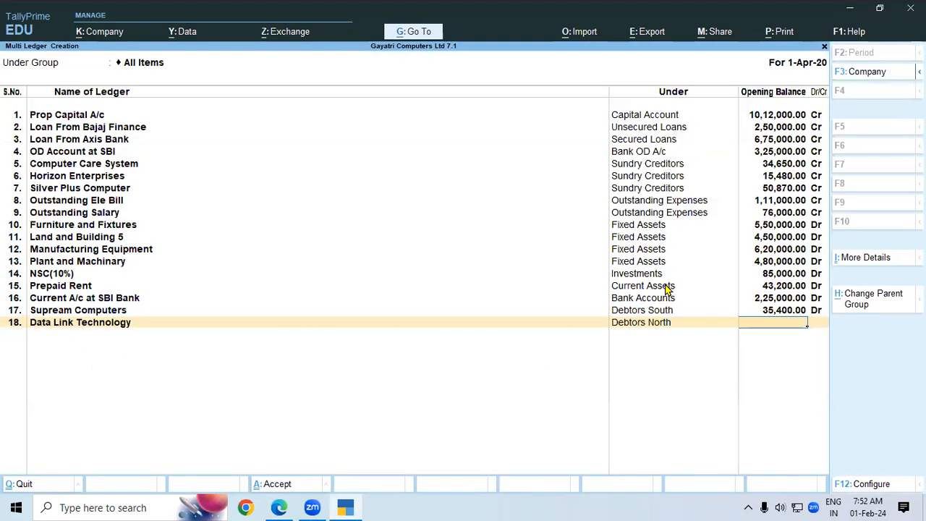
pyautogui.write('54400')
pyautogui.press('Return')
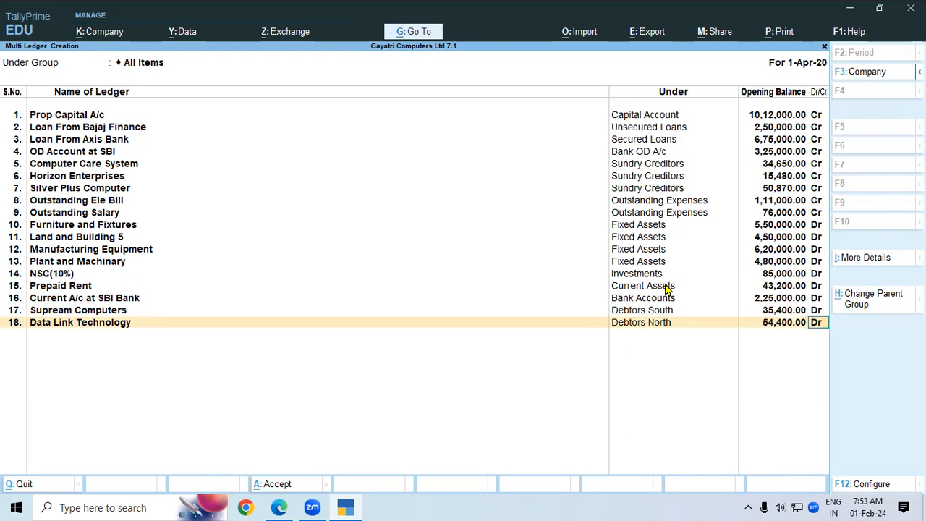
pyautogui.press('Return')
pyautogui.press('Return')
pyautogui.press('Return')
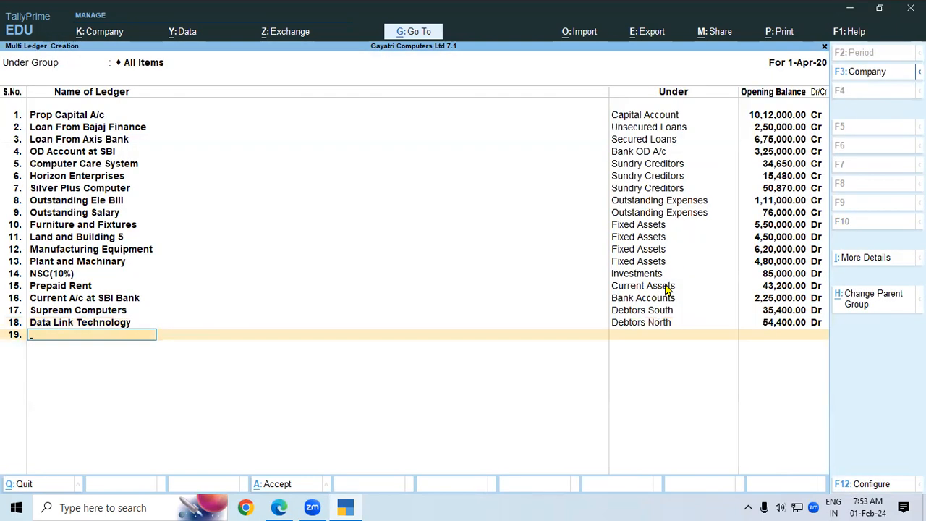
# Add ledger 'Spectrum Computers' under Debtors North.
pyautogui.hotkey('alt', 'Tab')
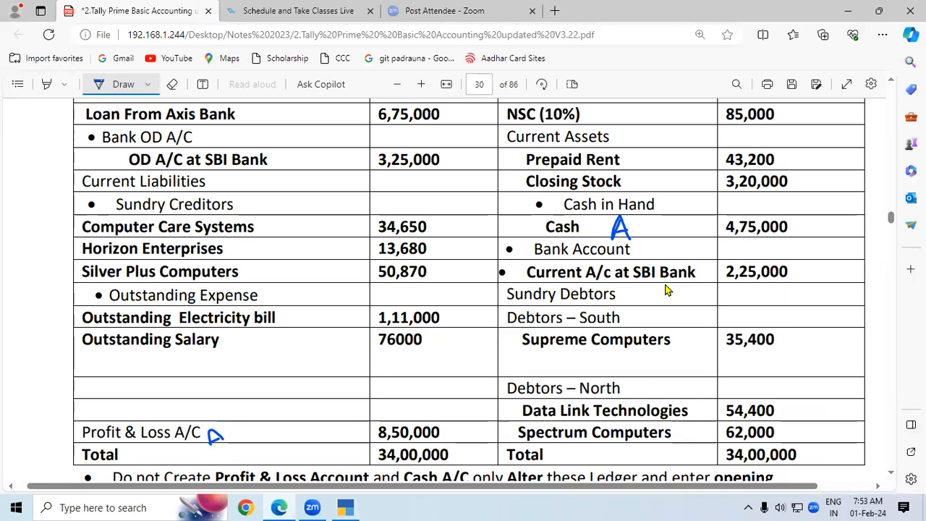
pyautogui.hotkey('alt', 'Tab')
pyautogui.write('Spect')
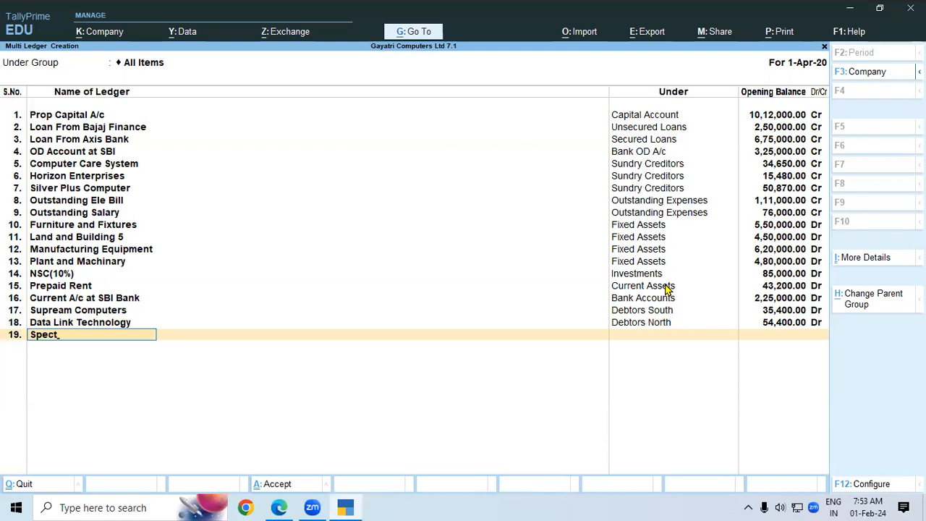
pyautogui.write('rum Computers')
pyautogui.press('Return')
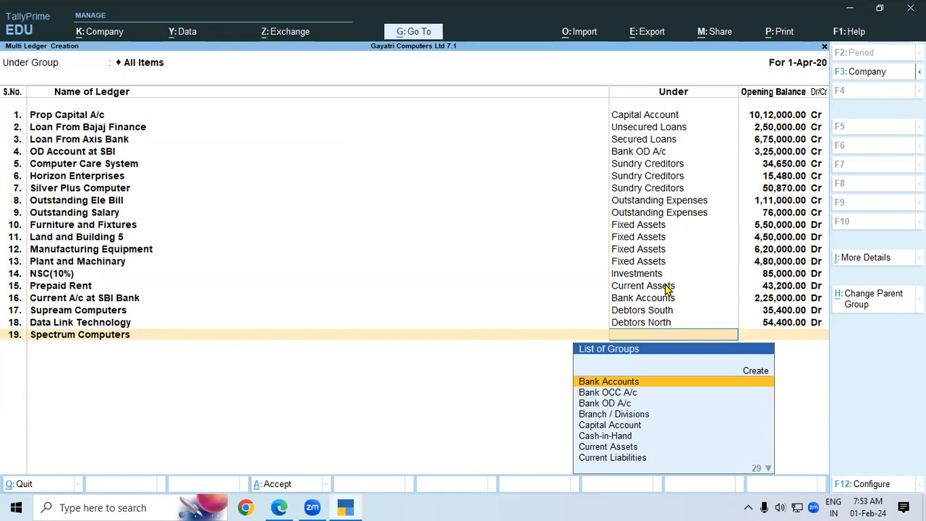
pyautogui.write('Su')
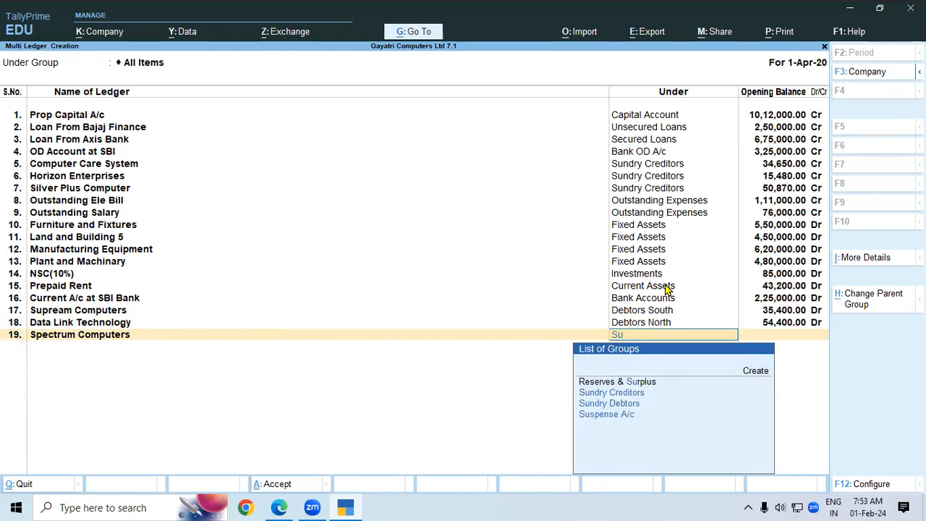
pyautogui.press('BackSpace')
pyautogui.press('BackSpace')
pyautogui.write('De')
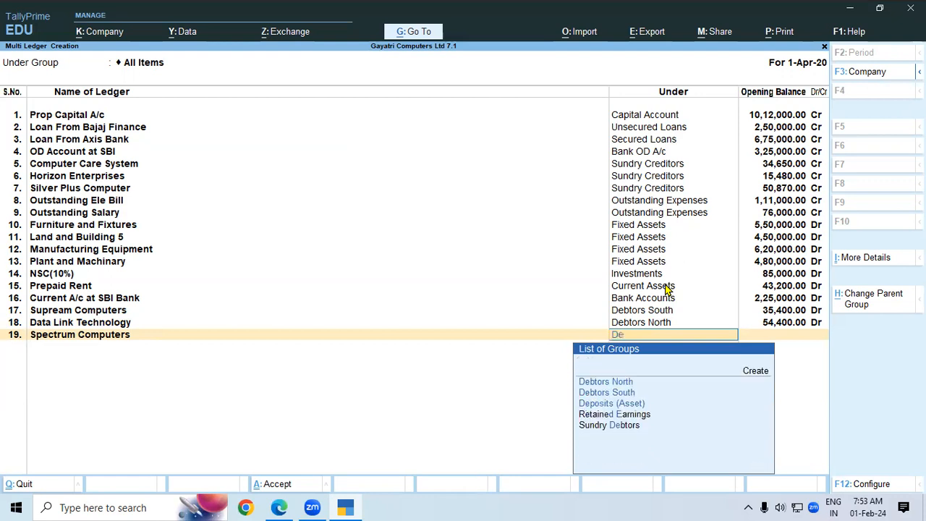
pyautogui.press('Return')
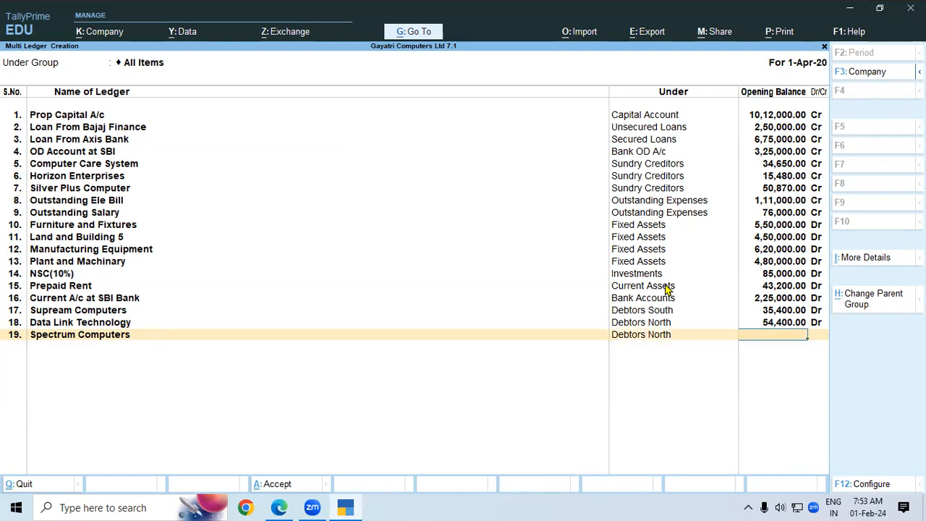
# Correct Spectrum Computers' opening balance to 62,000 Dr and finish the row.
pyautogui.hotkey('alt', 'Tab')
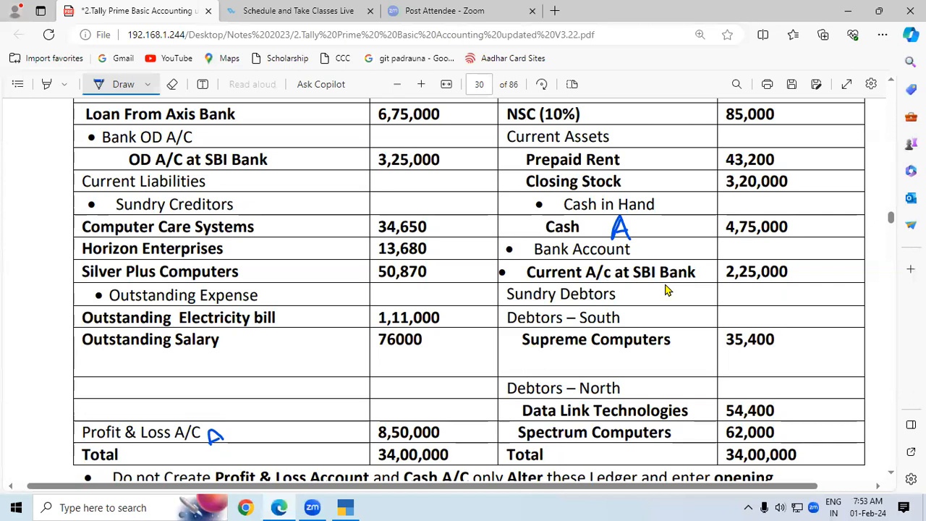
pyautogui.hotkey('alt', 'Tab')
pyautogui.write('62')
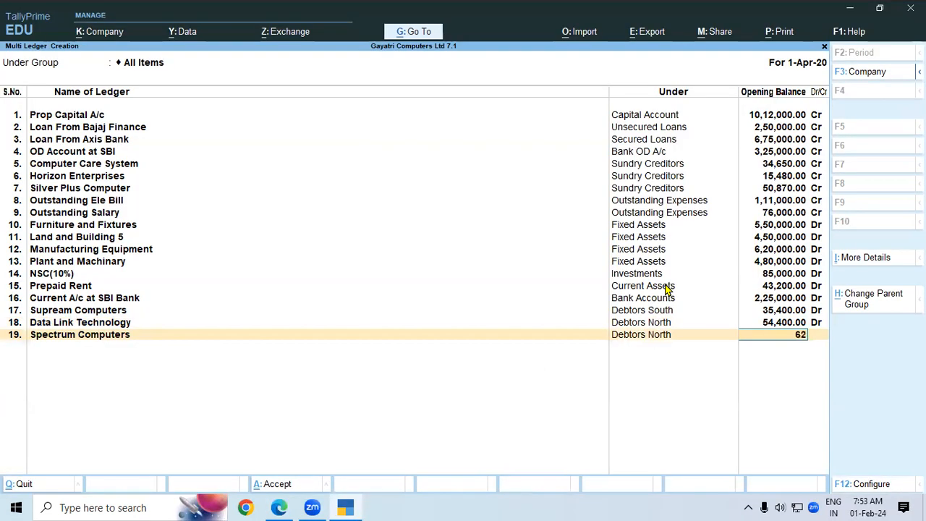
pyautogui.write('0000')
pyautogui.press('Return')
pyautogui.write('6,20,00')
pyautogui.write('00')
pyautogui.press('Return')
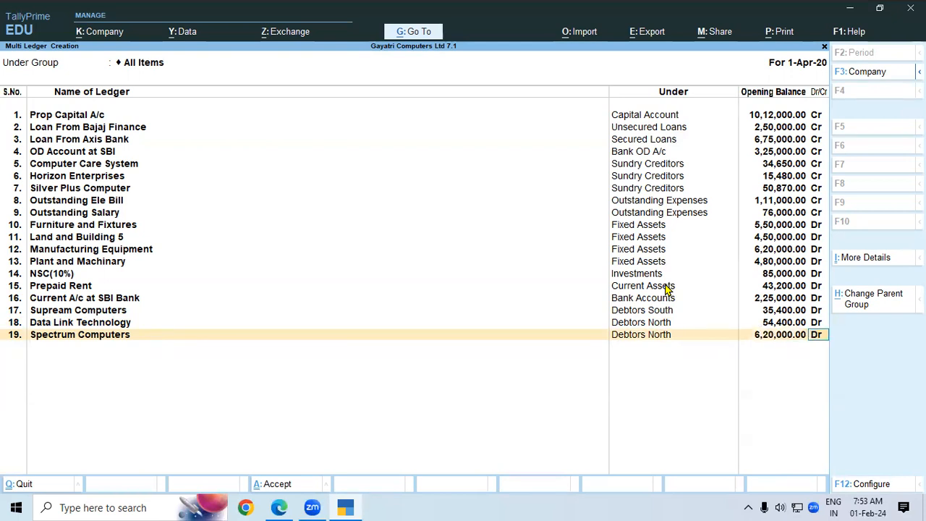
pyautogui.press('BackSpace')
pyautogui.write('62,000')
pyautogui.press('Return')
pyautogui.press('Return')
pyautogui.press('Return')
pyautogui.press('Return')
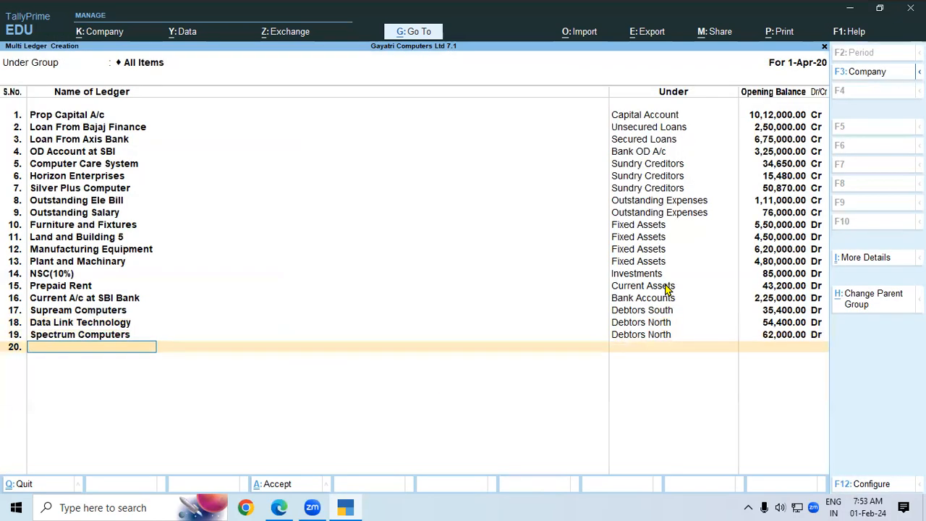
pyautogui.press('Return')
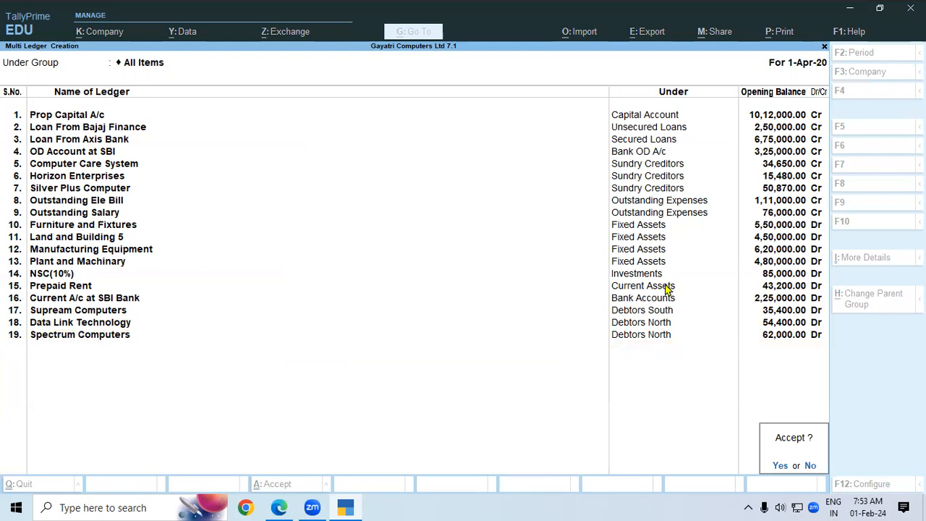
# Save the new ledgers and open Profit & Loss A/c for alteration.
pyautogui.press('Return')
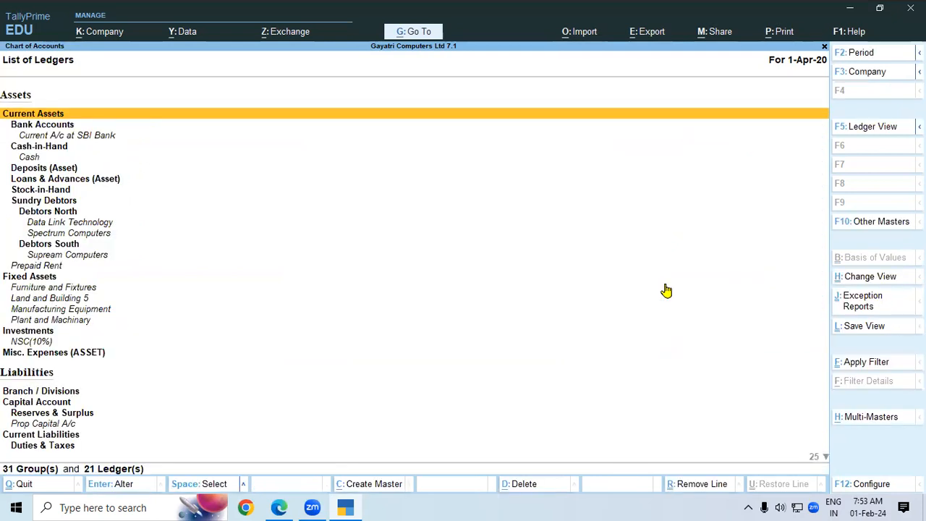
pyautogui.press('Escape')
pyautogui.press('Escape')
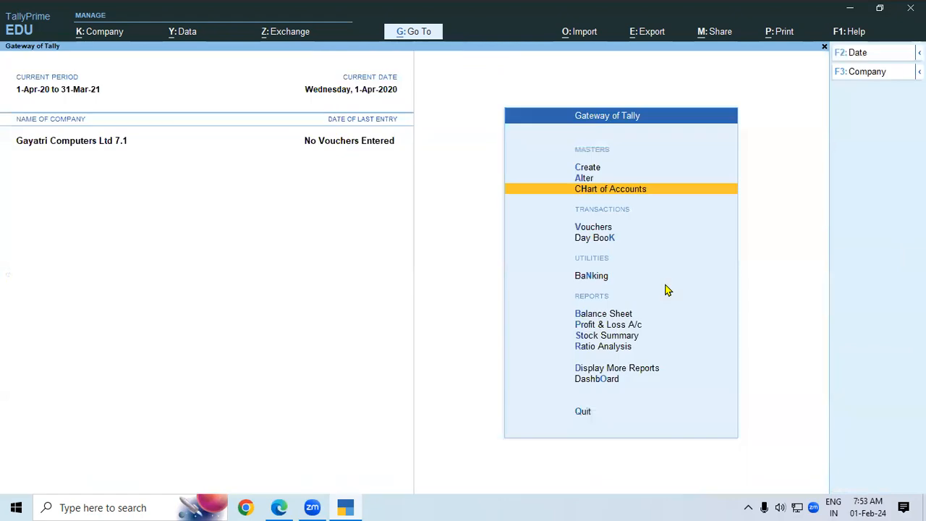
pyautogui.press('a')
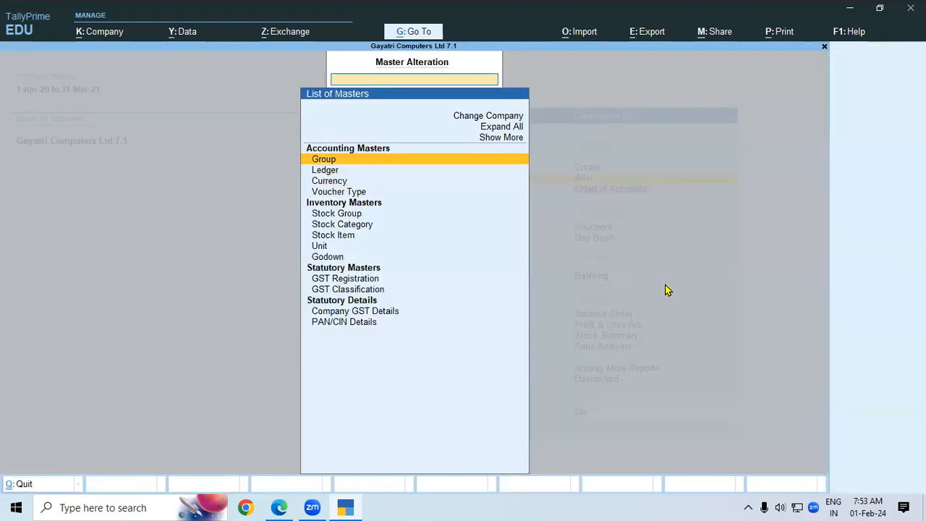
pyautogui.press('Down')
pyautogui.press('Return')
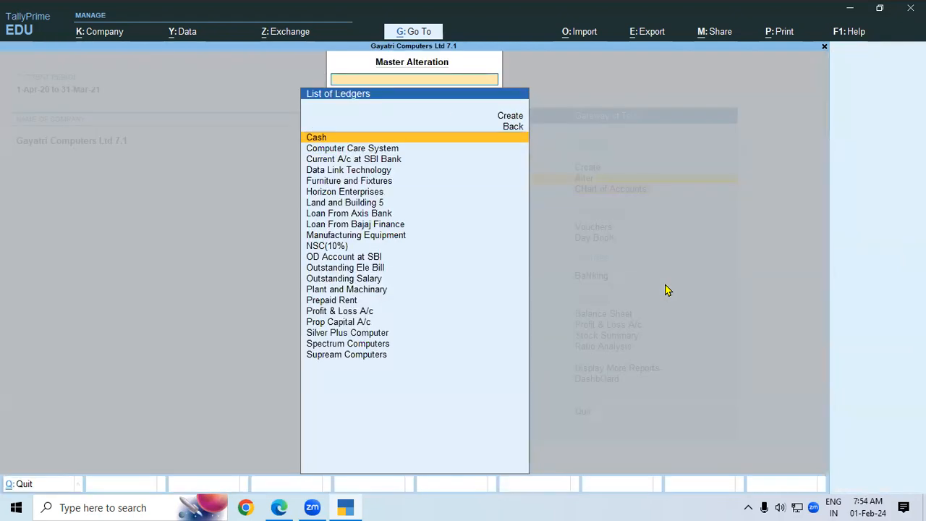
pyautogui.write('Pr')
pyautogui.press('Down')
pyautogui.press('Down')
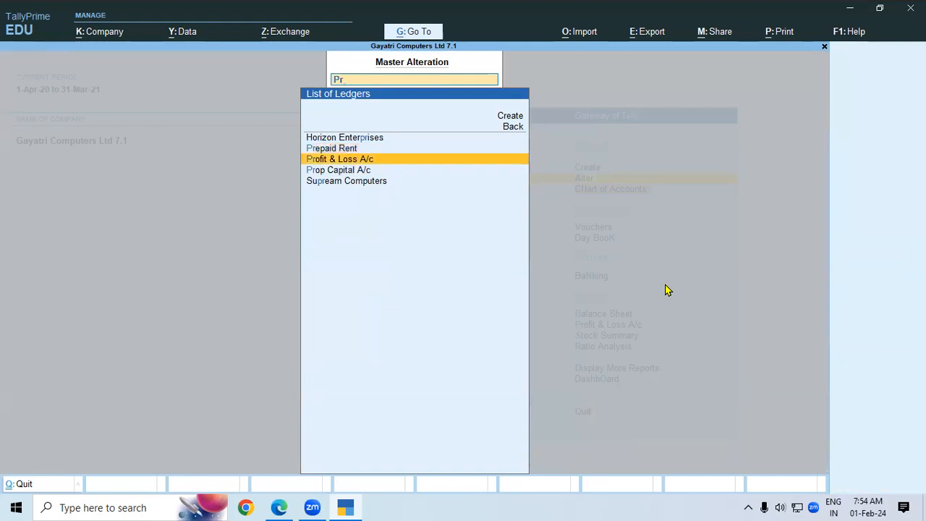
pyautogui.press('Return')
pyautogui.press('Return')
pyautogui.press('Return')
pyautogui.press('Return')
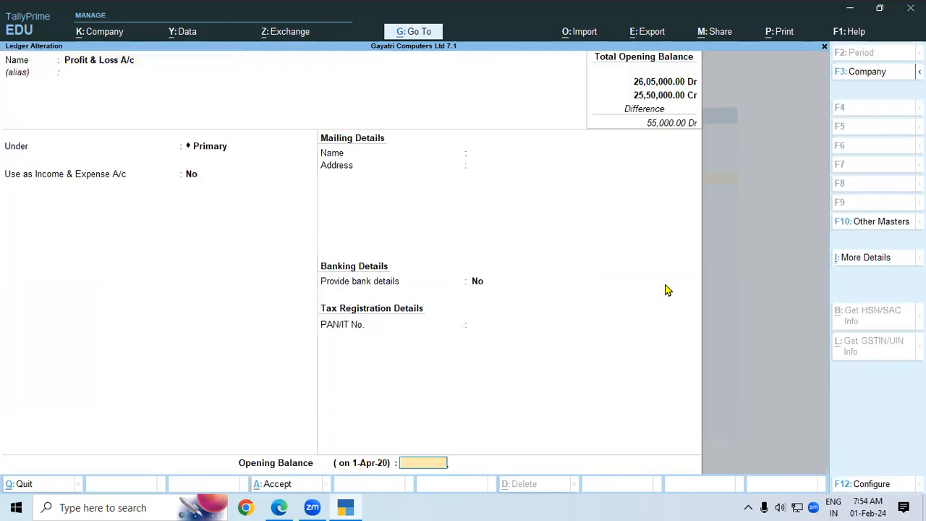
# Give Profit & Loss A/c an 8,50,000 Cr opening balance.
pyautogui.press('alt')
pyautogui.hotkey('alt', 'Tab')
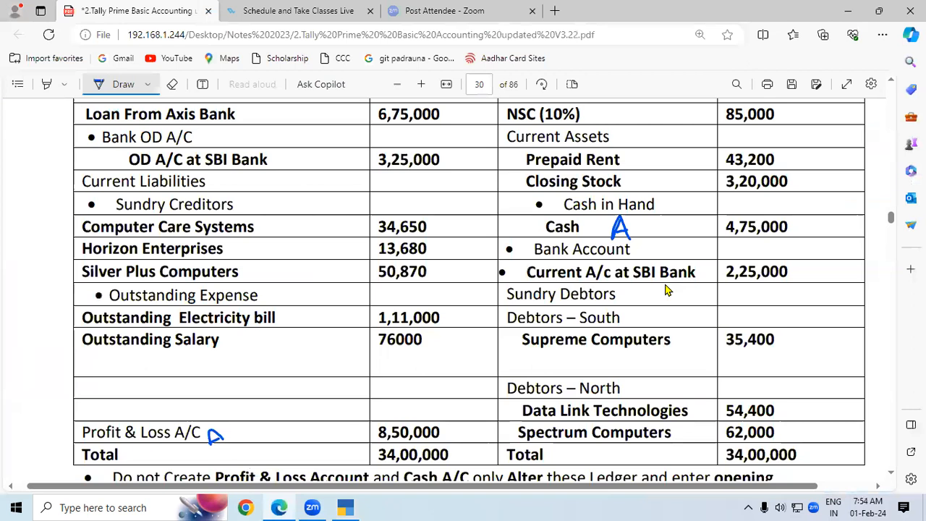
pyautogui.hotkey('alt', 'Tab')
pyautogui.write('8,50,00')
pyautogui.write('0000')
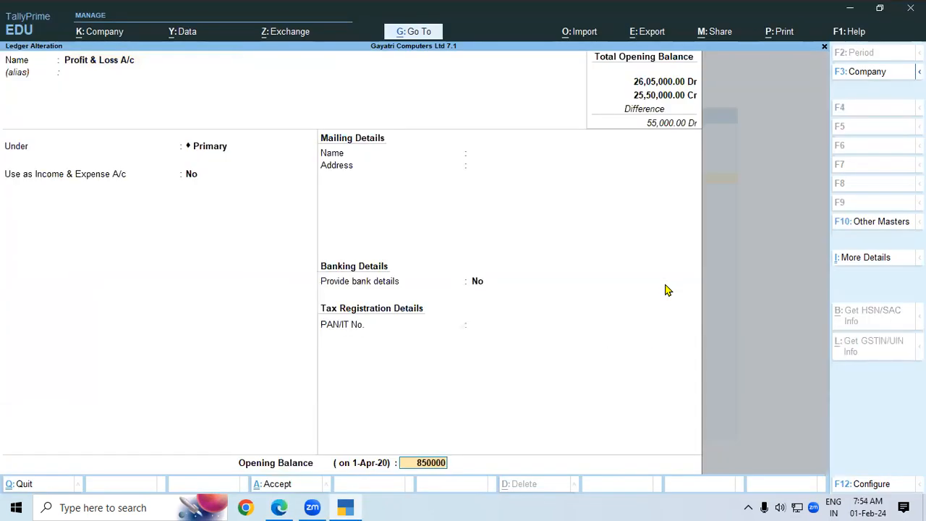
pyautogui.press('Return')
pyautogui.press('Return')
pyautogui.press('Return')
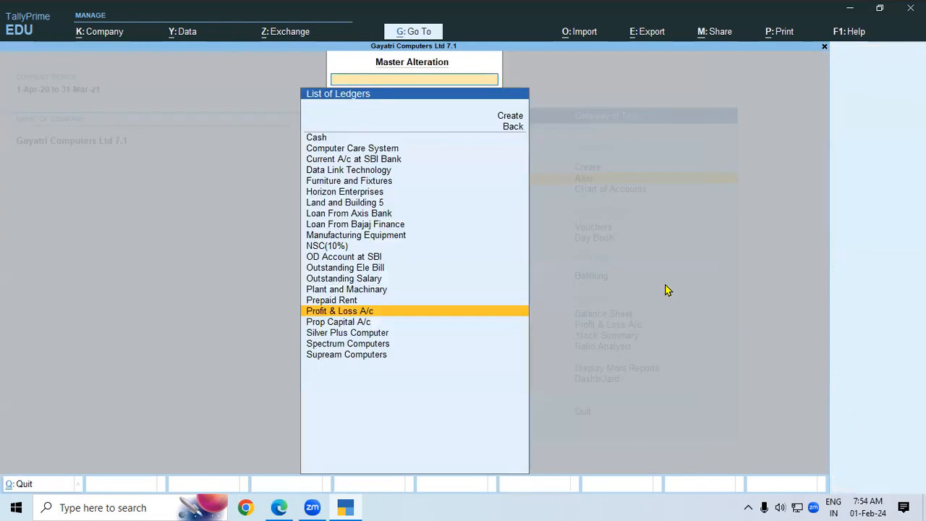
# Give the Cash ledger a 4,75,000 Dr opening balance, then return to Gateway of Tally.
pyautogui.press('Up')
pyautogui.press('Up')
pyautogui.press('Up')
pyautogui.press('Up')
pyautogui.press('Up')
pyautogui.press('Up')
pyautogui.press('Up')
pyautogui.press('Up')
pyautogui.press('Up')
pyautogui.press('Up')
pyautogui.press('Up')
pyautogui.press('Up')
pyautogui.press('Up')
pyautogui.press('Up')
pyautogui.press('Up')
pyautogui.press('Up')
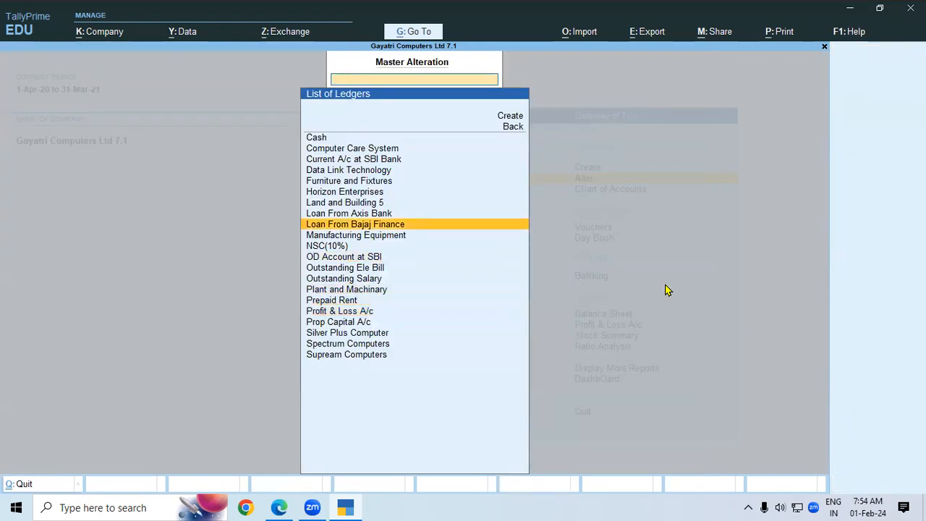
pyautogui.press('Return')
pyautogui.press('Return')
pyautogui.press('Return')
pyautogui.press('Return')
pyautogui.press('Return')
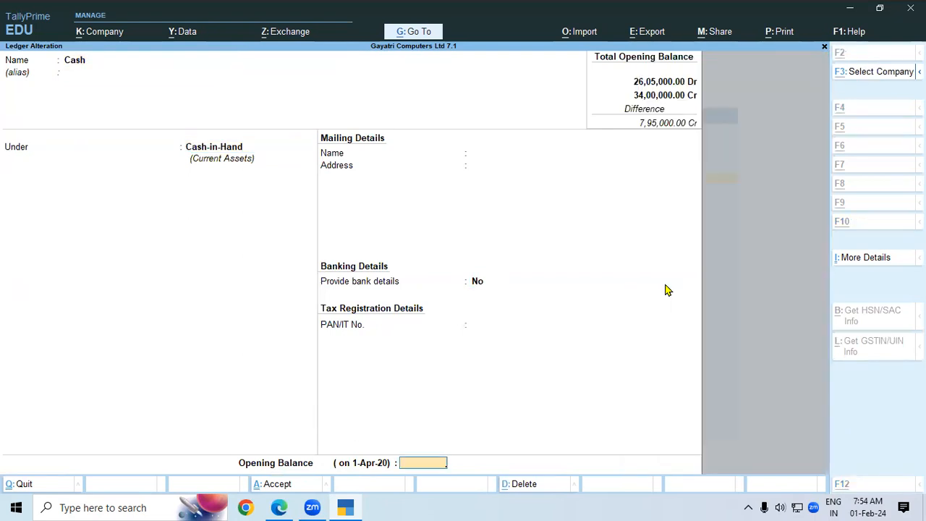
pyautogui.hotkey('alt', 'Tab')
pyautogui.hotkey('alt', 'Tab')
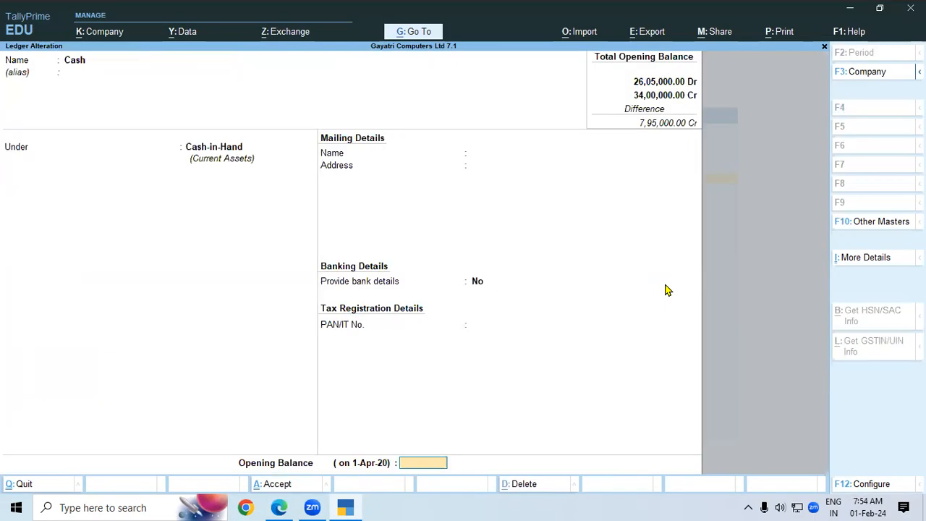
pyautogui.write('475000')
pyautogui.press('Return')
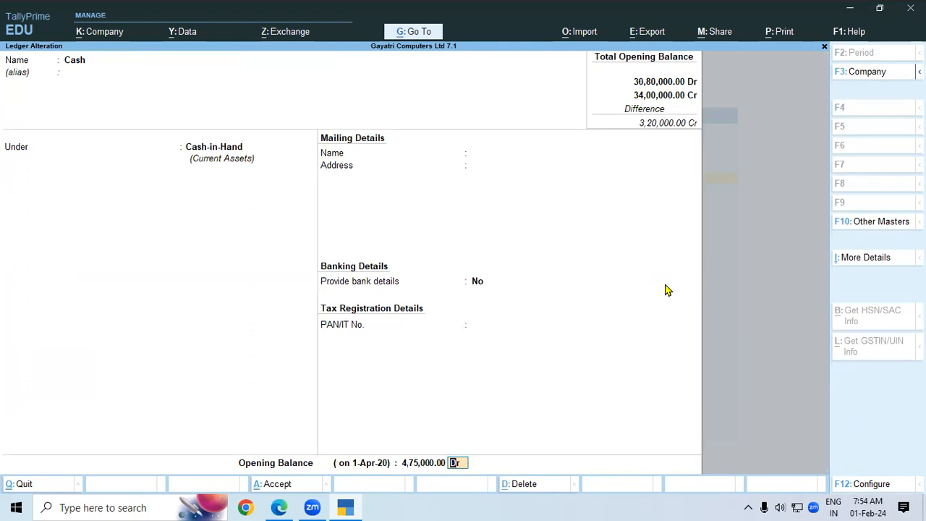
pyautogui.press('Return')
pyautogui.press('Return')
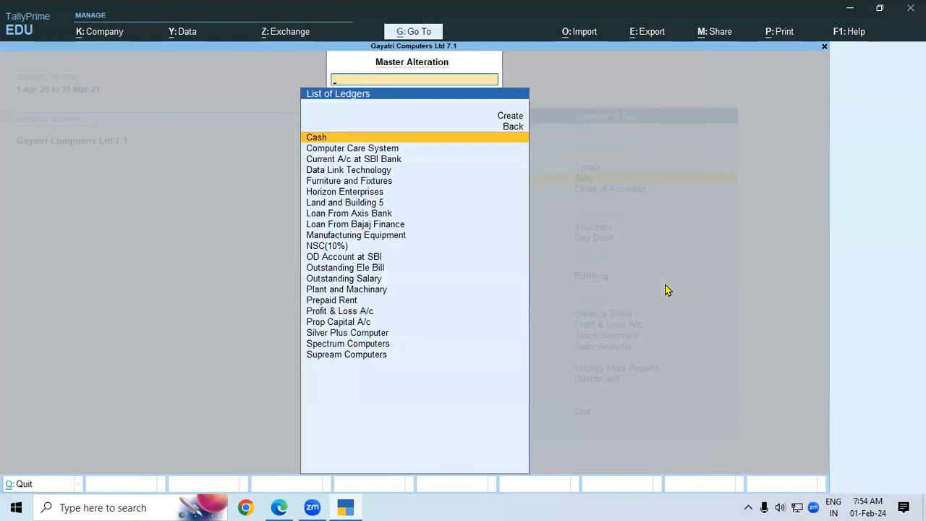
pyautogui.press('Escape')
pyautogui.press('Escape')
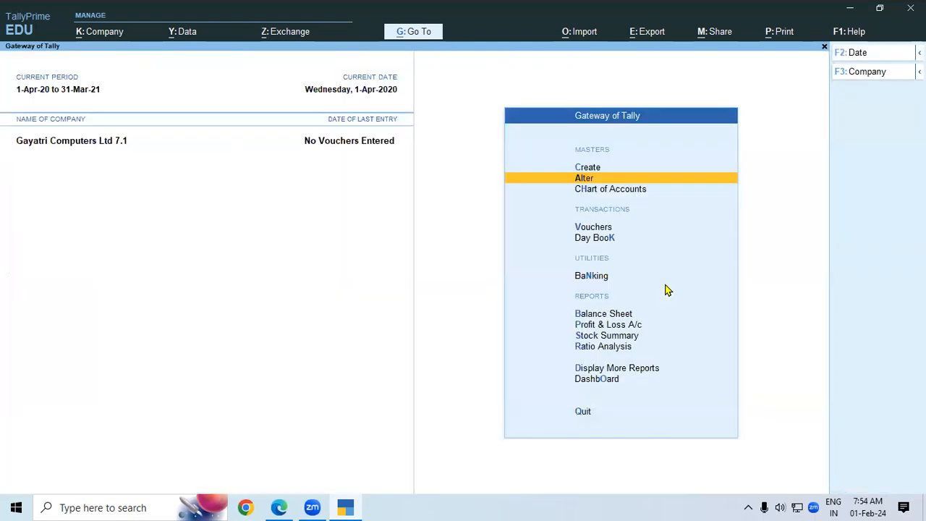
# Open the Balance Sheet in detailed view, listing each group's ledgers.
pyautogui.press('Down')
pyautogui.press('Down')
pyautogui.press('Down')
pyautogui.press('Down')
pyautogui.press('Down')
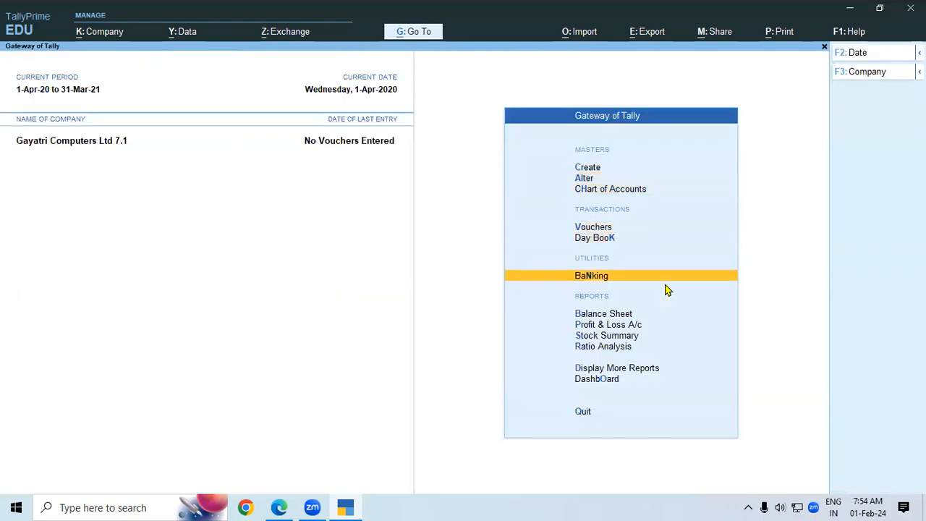
pyautogui.press('Return')
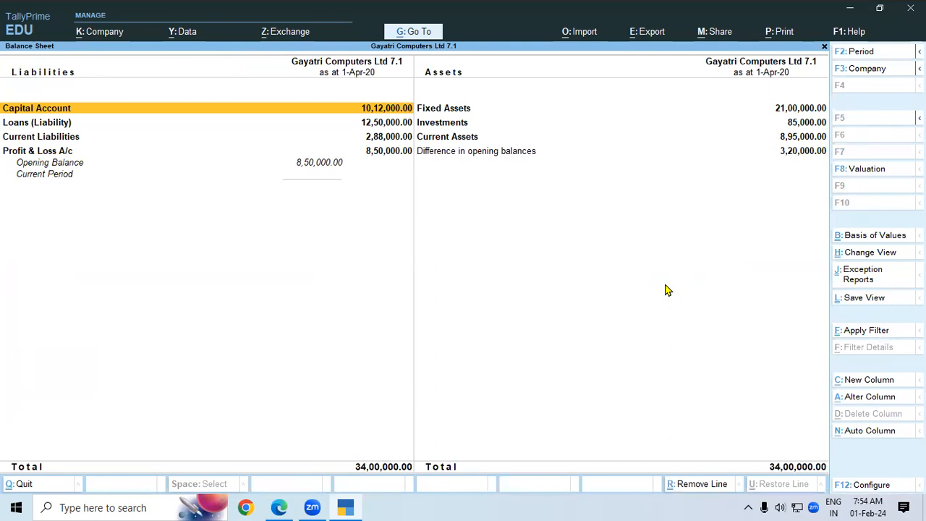
pyautogui.press('alt')
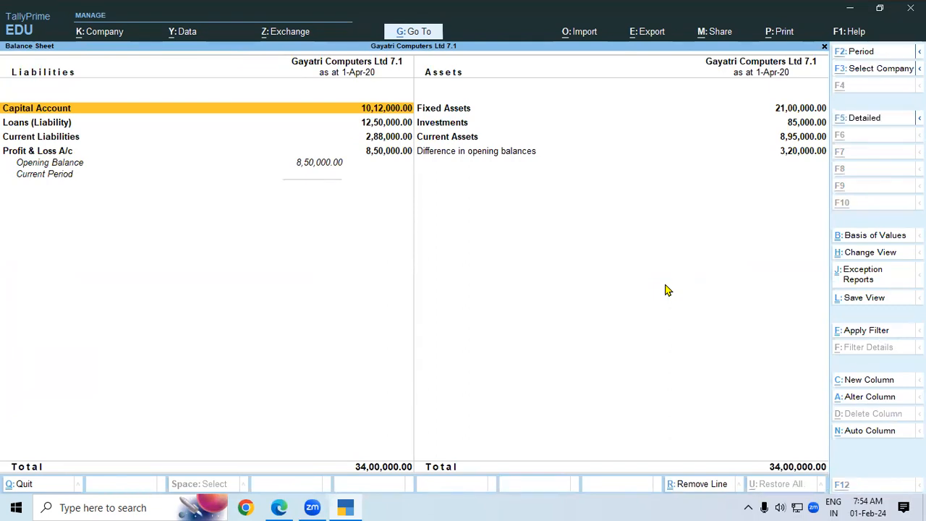
pyautogui.hotkey('alt', 'F5')
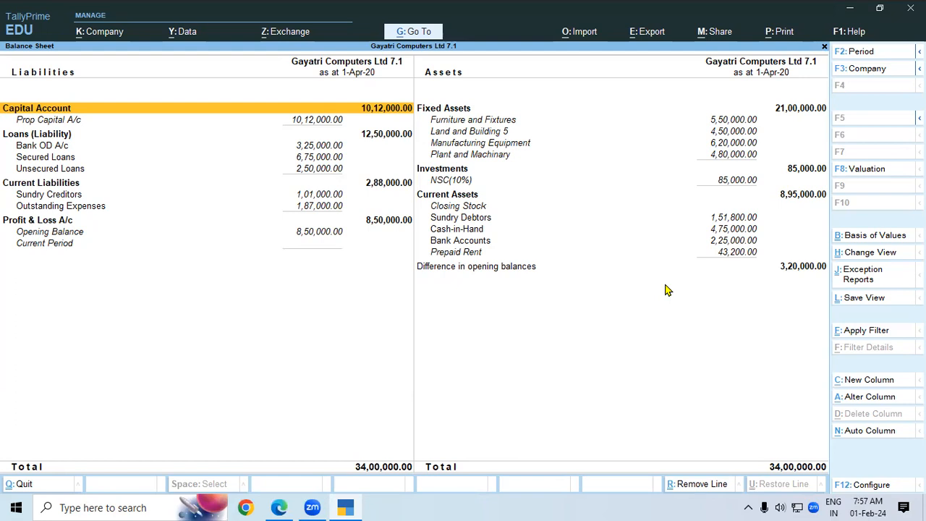
# Regroup Land and Building 5 from the Balance Sheet under Current Liabilities.
pyautogui.click(503, 138)
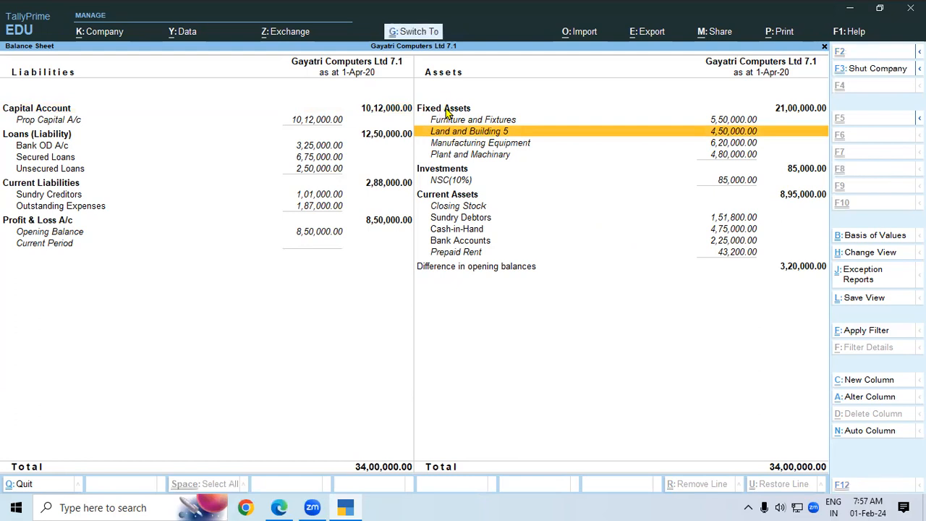
pyautogui.hotkey('ctrl', 'Return')
pyautogui.press('Return')
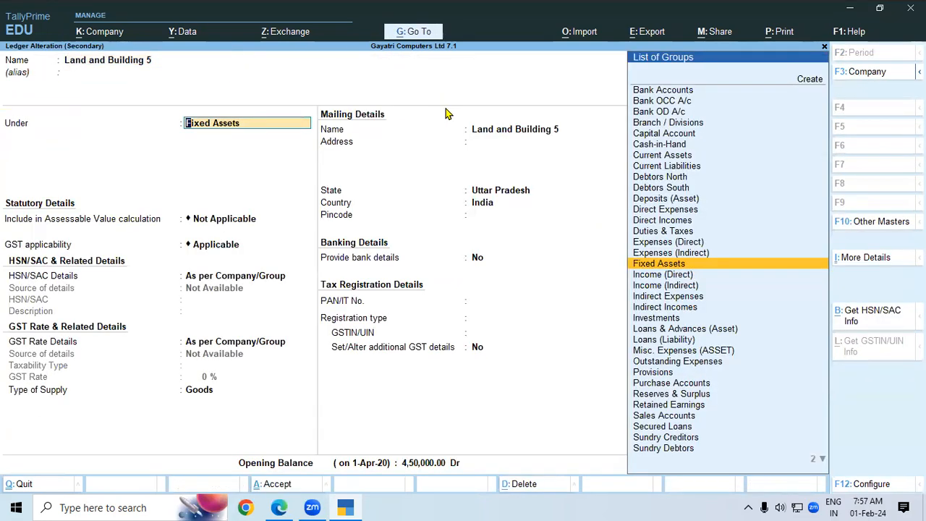
pyautogui.write('Cu')
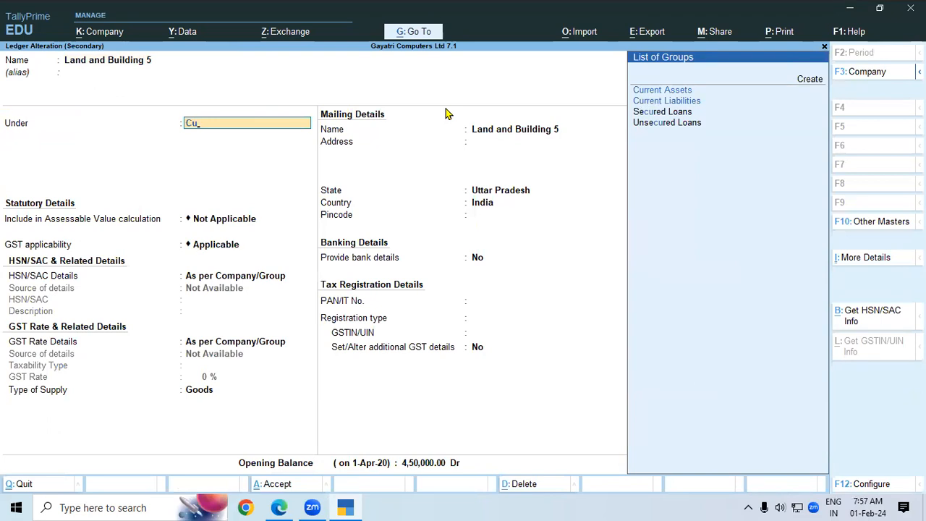
pyautogui.press('Down')
pyautogui.press('Return')
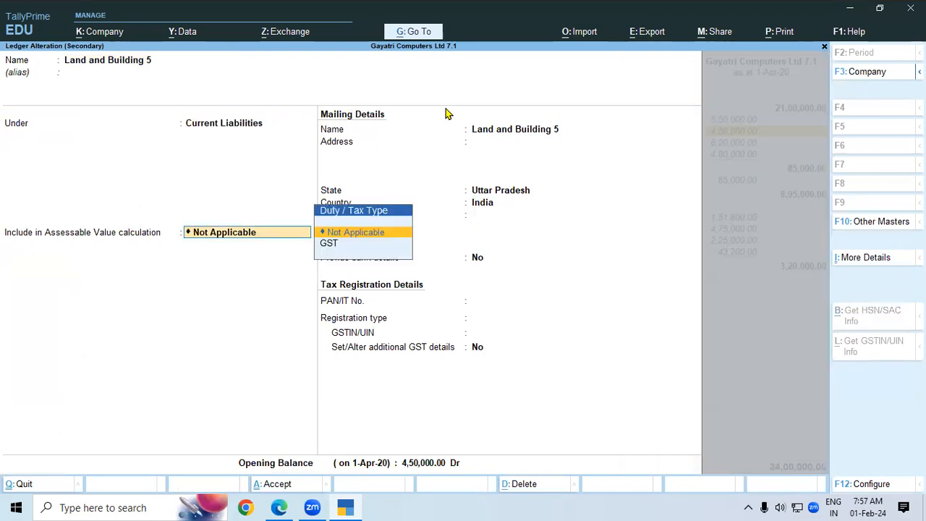
pyautogui.hotkey('ctrl', 'a')
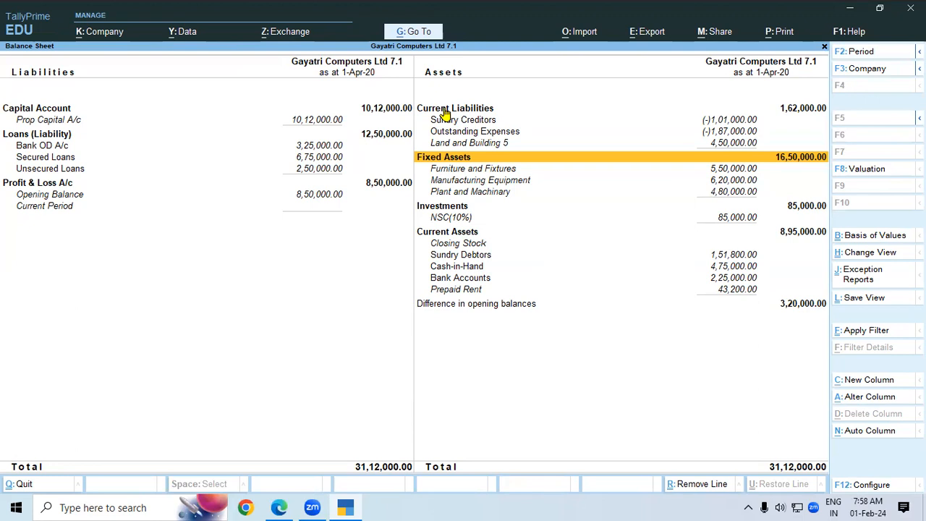
# Regroup Land and Building 5 under Fixed Assets, restoring 34,00,000 totals.
pyautogui.press('Up')
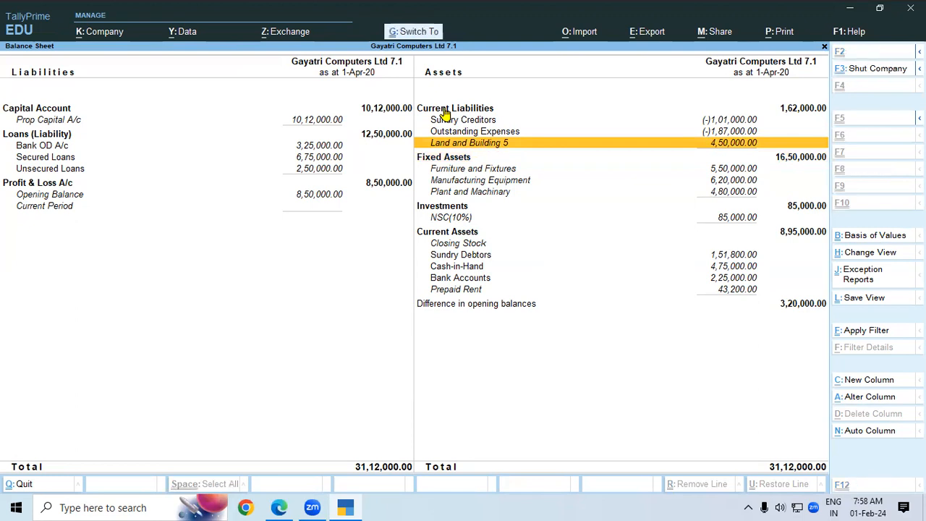
pyautogui.hotkey('ctrl', 'Return')
pyautogui.press('Return')
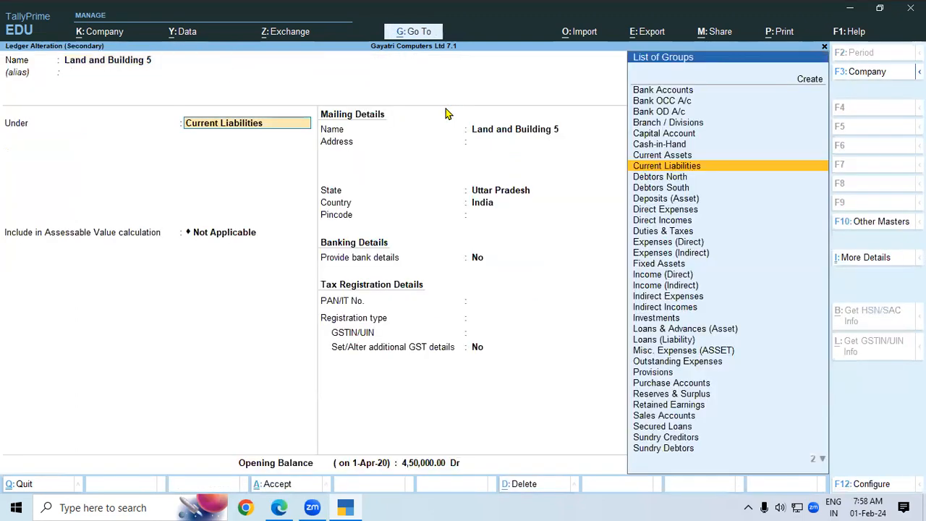
pyautogui.write('Fi')
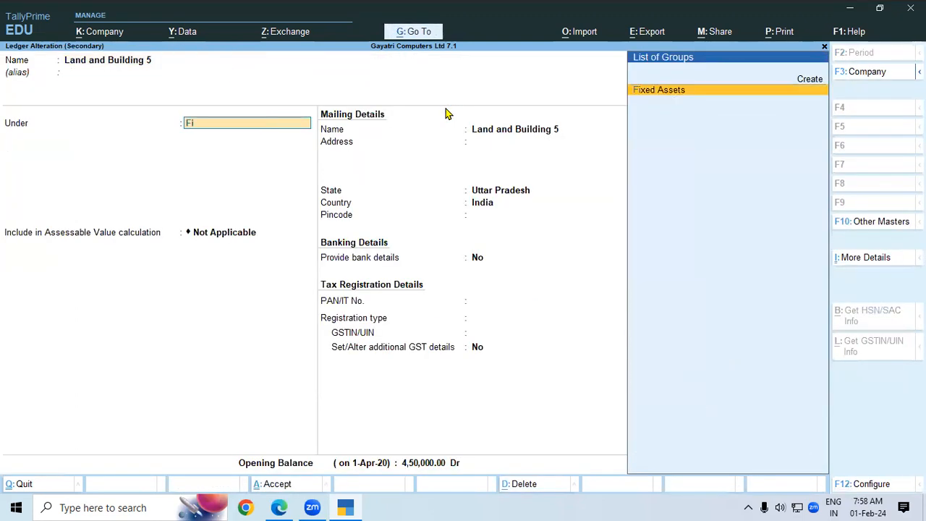
pyautogui.press('Return')
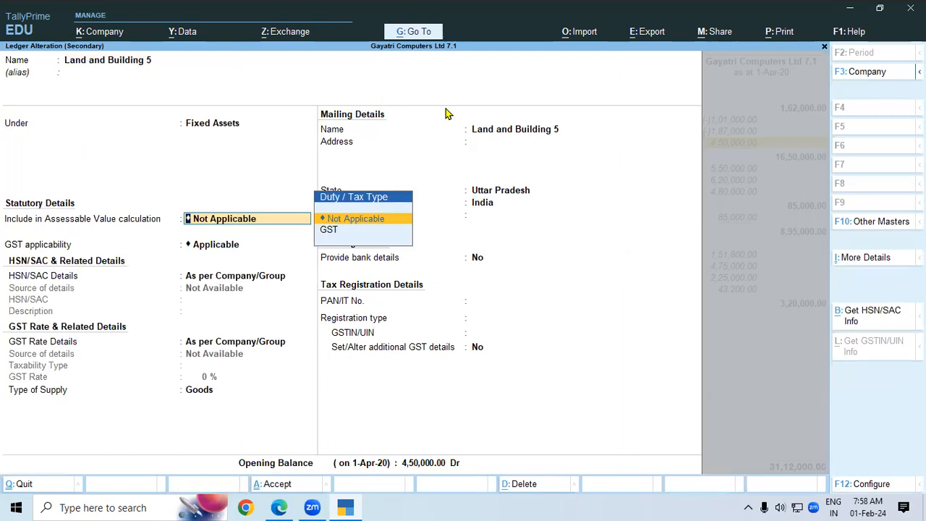
pyautogui.hotkey('ctrl', 'a')
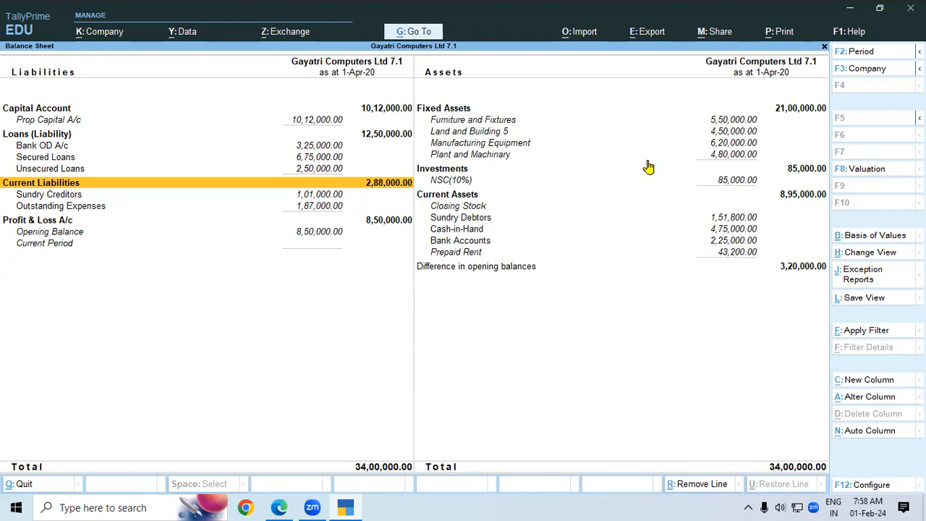
pyautogui.click(791, 64)
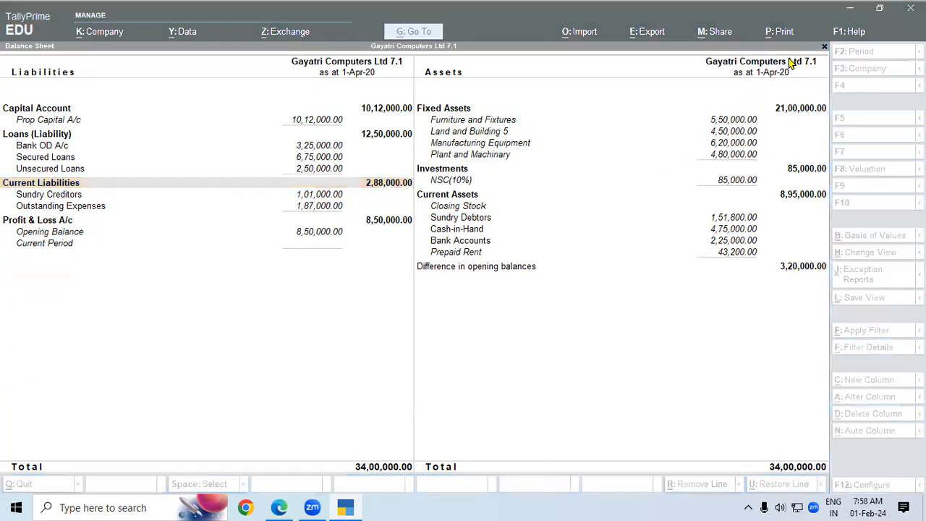